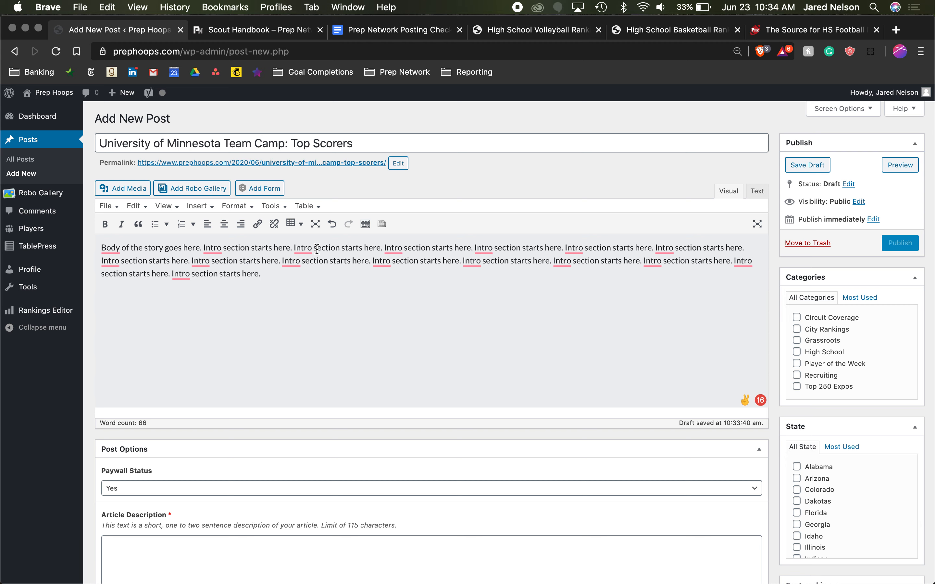
- Add the heading line "Player Name - Measurables - School" as a new paragraph below the intro
key("Return")
key("Return")
type("Pla")
key("BackSpace")
key("BackSpace")
key("BackSpace")
key("BackSpace")
type("Player Name - Schoo")
key("BackSpace")
key("BackSpace")
key("BackSpace")
key("BackSpace")
key("BackSpace")
type("Measure")
key("BackSpace")
key("BackSpace")
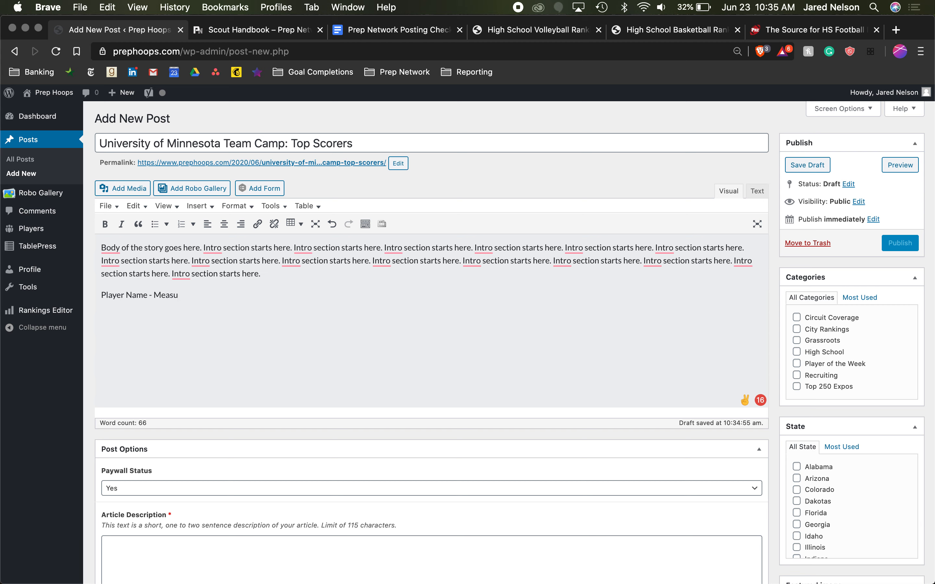
type("rables - School")
- Extend the player heading with "/Position" directly after "Measurables"
triple_click(185, 297)
left_click(200, 296)
type("/Position")
- Add a new paragraph reading "Analysis." below the player heading
triple_click(240, 297)
key("super+c")
left_click(287, 297)
key("Return")
type("Analysis")
triple_click(286, 297)
left_click(227, 314)
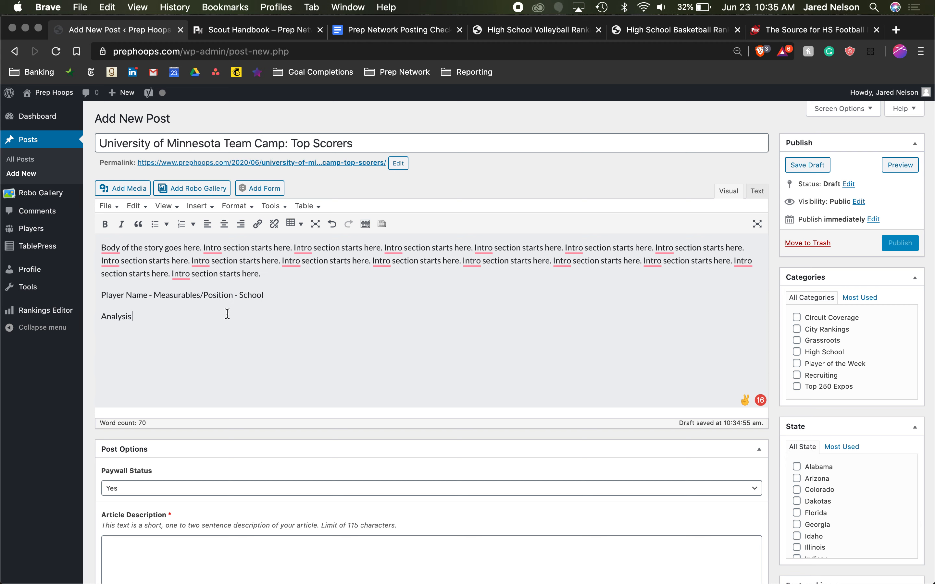
type(".")
- Repeat the "Analysis." text until the paragraph fills about two lines of placeholder copy
triple_click(133, 317)
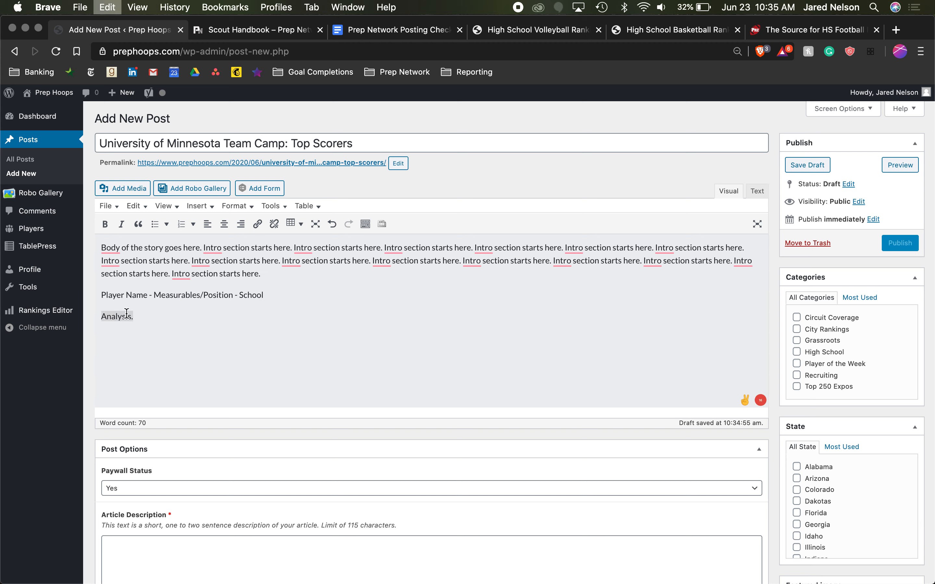
key("super+c")
left_click(142, 318)
key("super+v")
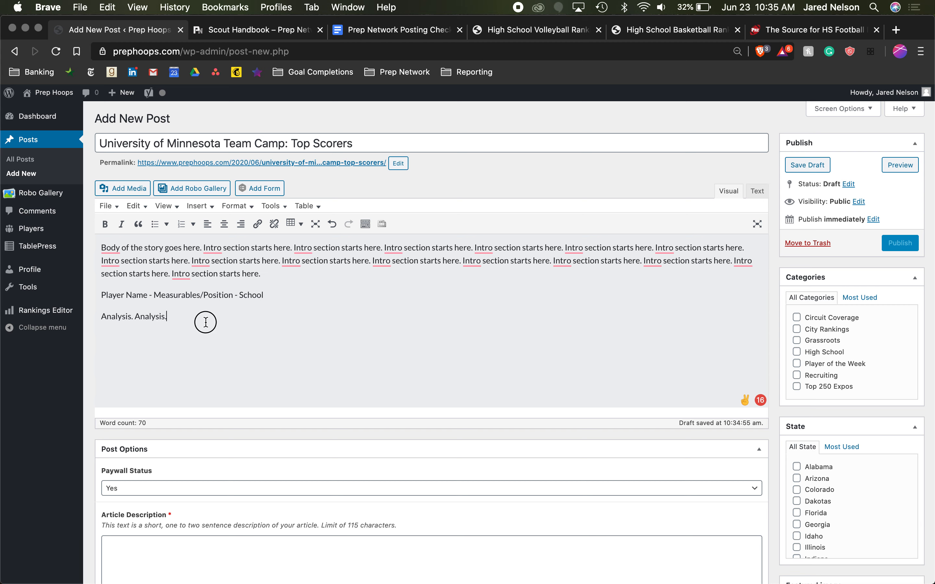
triple_click(206, 322)
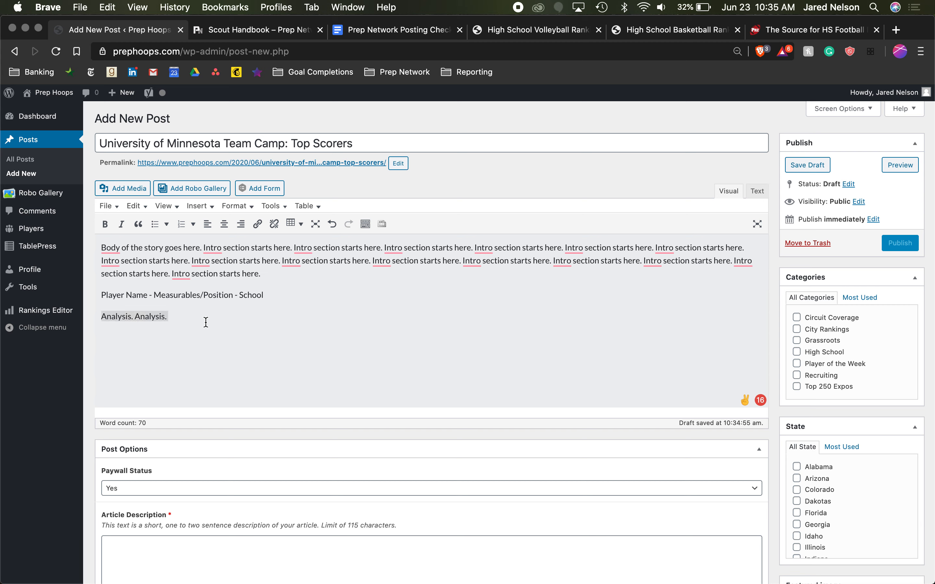
key("super+c")
key("Right")
key("super+v")
key("super+v")
key("super+v")
key("super+v")
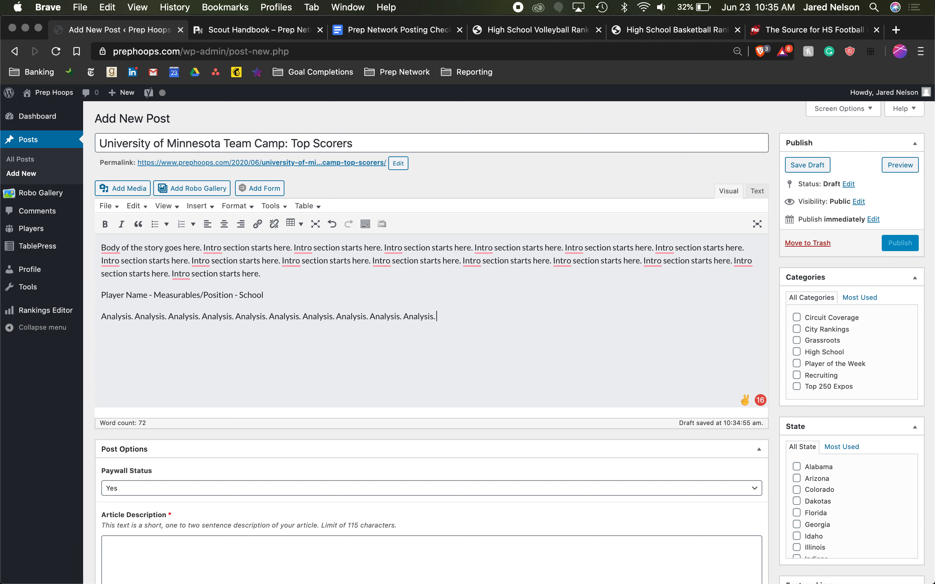
key("super+v")
key("super+v")
key("super+v")
key("super+v")
key("super+v")
key("super+v")
key("super+v")
key("super+v")
key("super+v")
key("super+v")
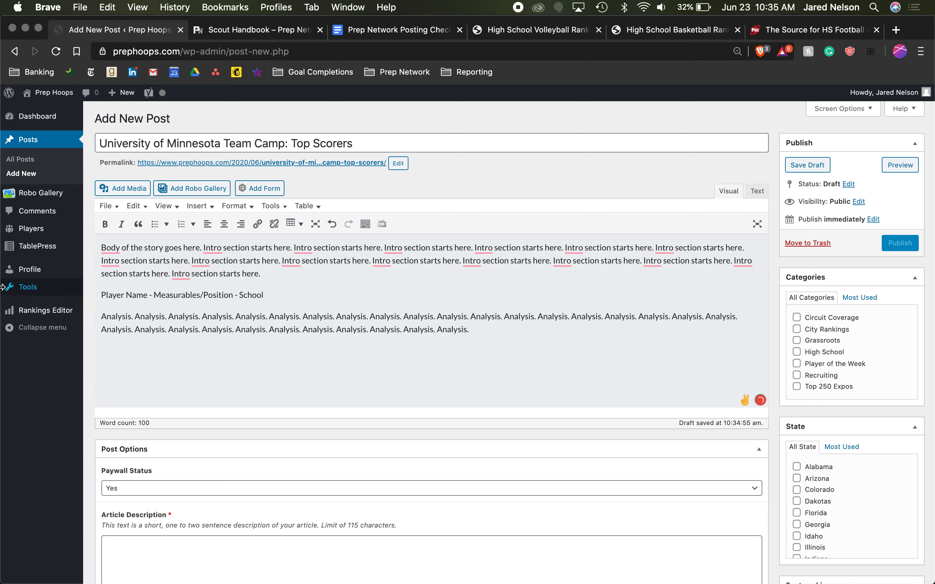
- Duplicate the player heading and its analysis paragraph four times below the original block
left_click_drag(100, 291, 517, 349)
key("super+c")
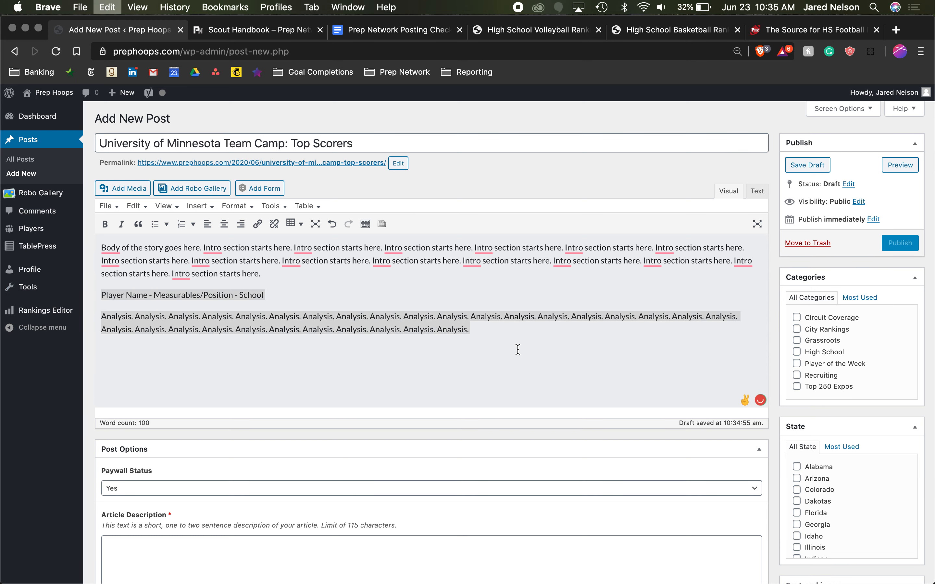
left_click(518, 350)
key("super+v")
key("super+v")
key("super+v")
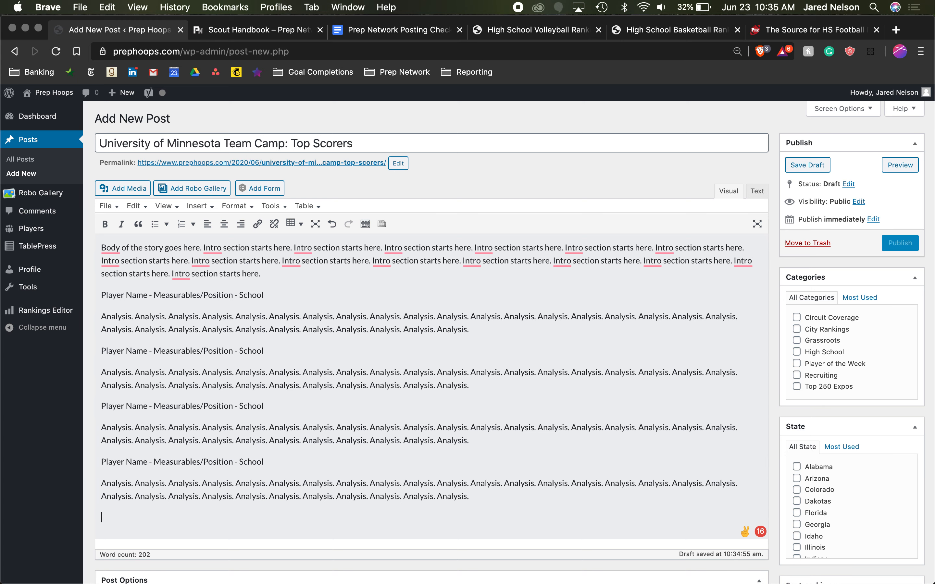
key("super+v")
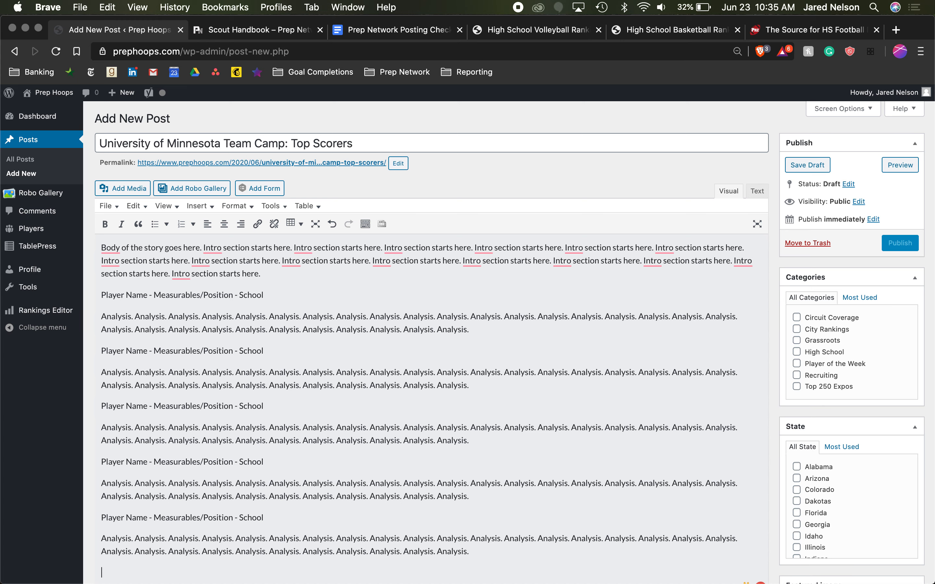
- Review the post body's layout, from the intro through the repeated player headings and analysis paragraphs
scroll(482, 343, "down", 3)
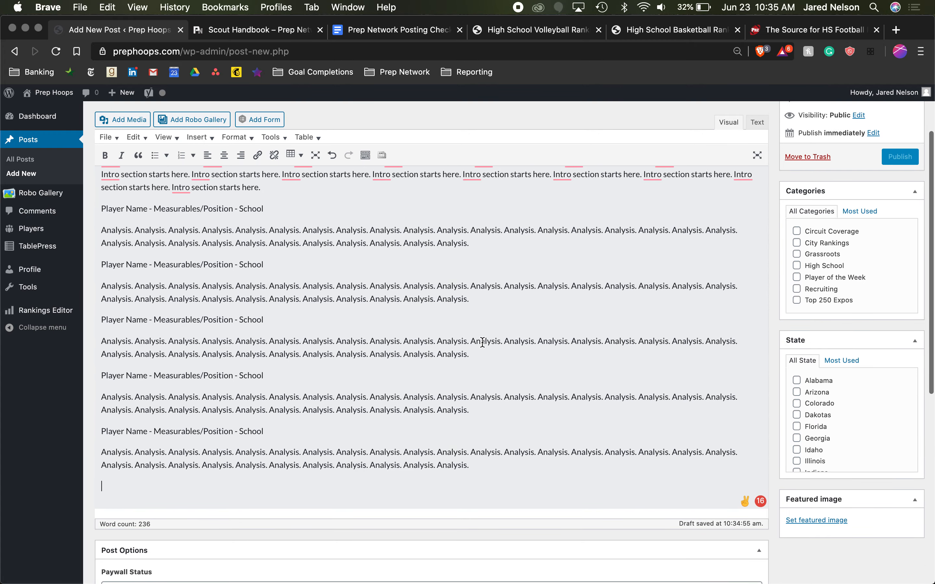
scroll(482, 343, "up", 2)
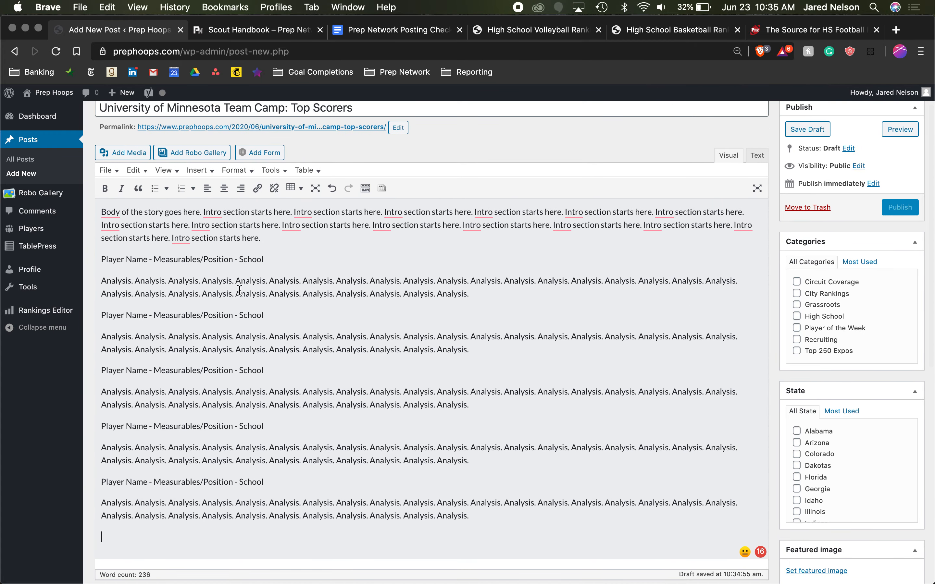
scroll(240, 290, "up", 1)
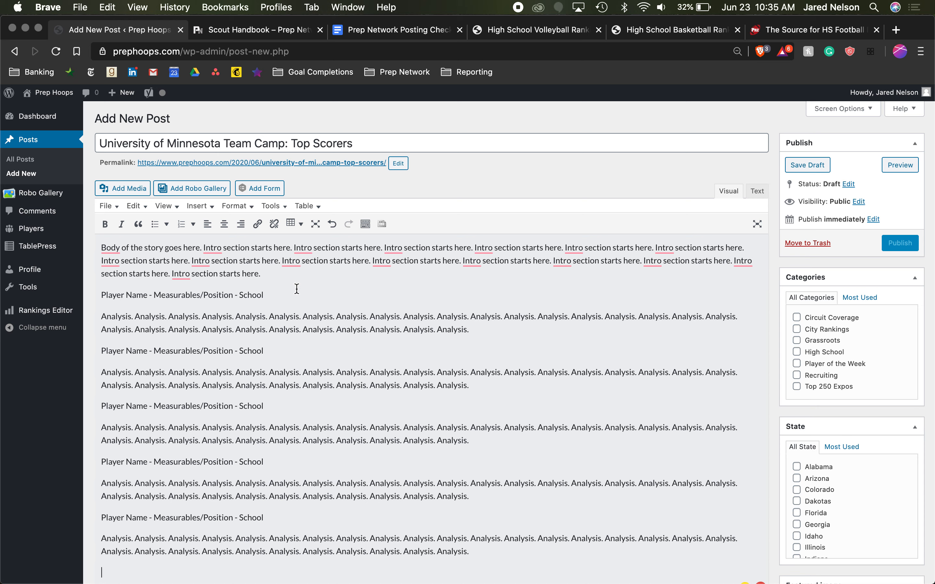
left_click(127, 293)
left_click_drag(127, 292, 96, 294)
left_click(167, 298)
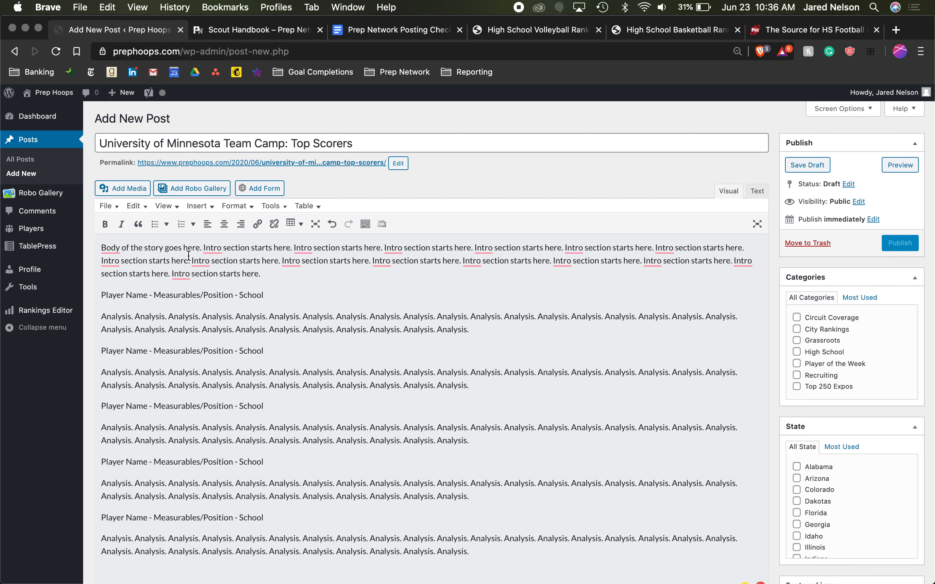
scroll(295, 386, "down", 3)
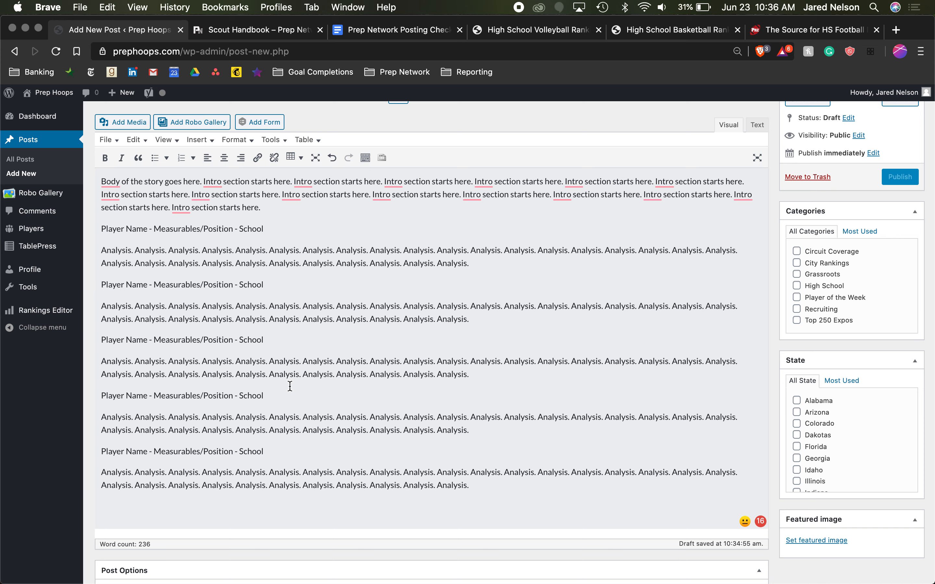
scroll(290, 386, "up", 2)
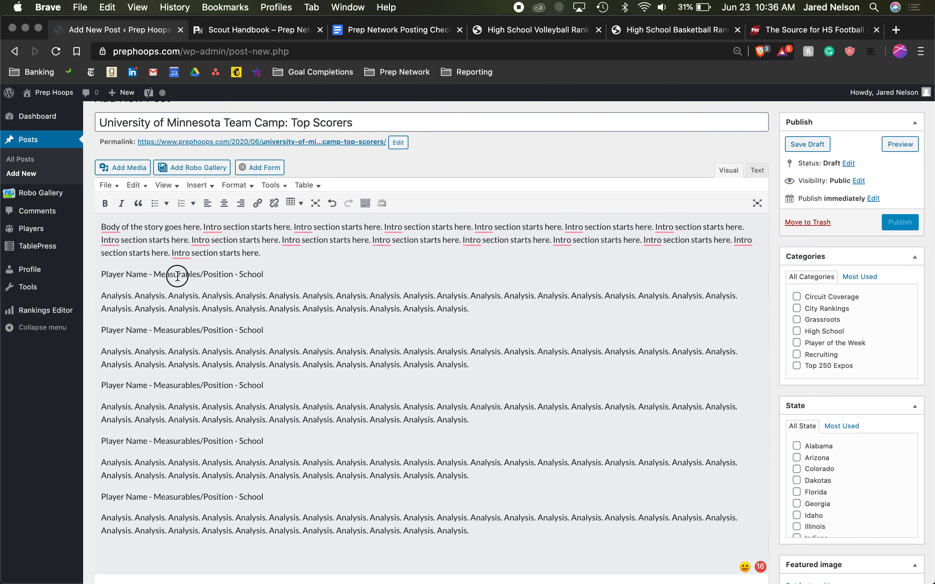
left_click_drag(178, 276, 61, 276)
left_click(211, 286)
scroll(211, 285, "down", 1)
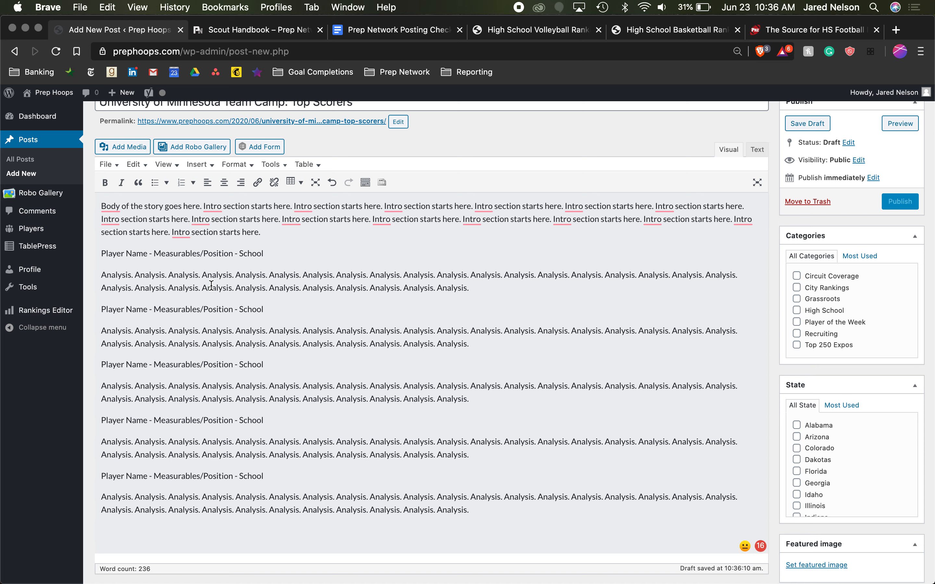
- Consult the Writing Tips section of the Scout Handbook, including the Grammarly tip, and return to the draft post
mouse_move(211, 207)
left_click(255, 30)
scroll(384, 444, "down", 10)
scroll(384, 444, "down", 3)
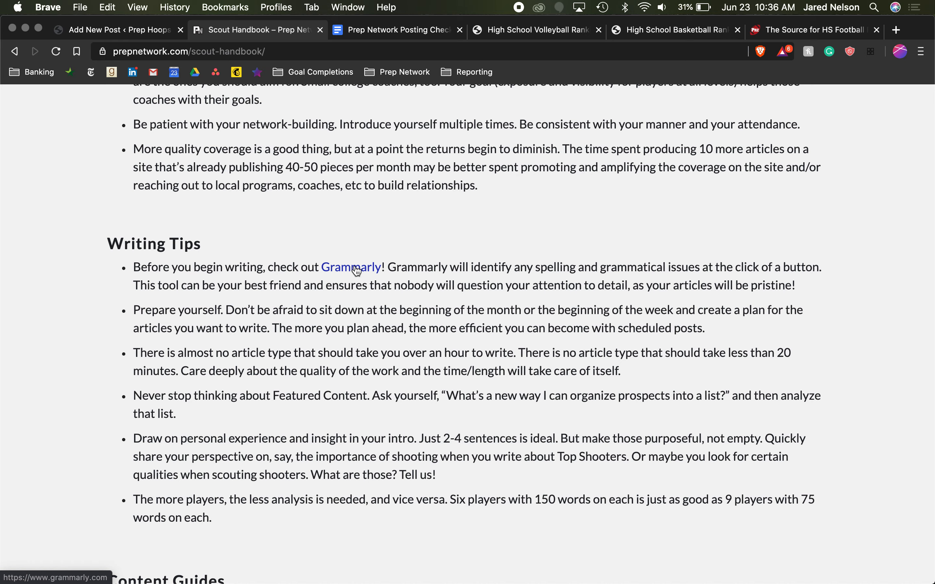
left_click(140, 32)
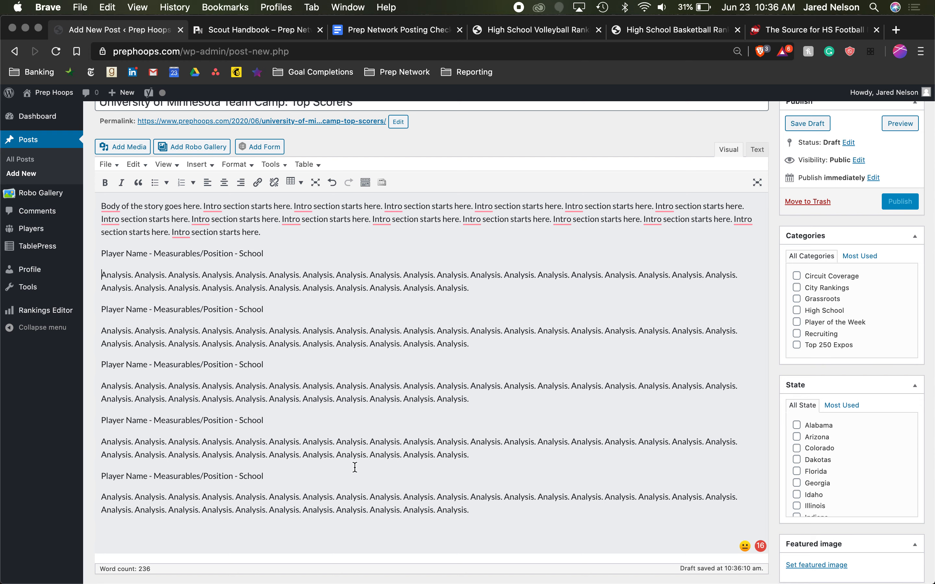
scroll(354, 468, "down", 5)
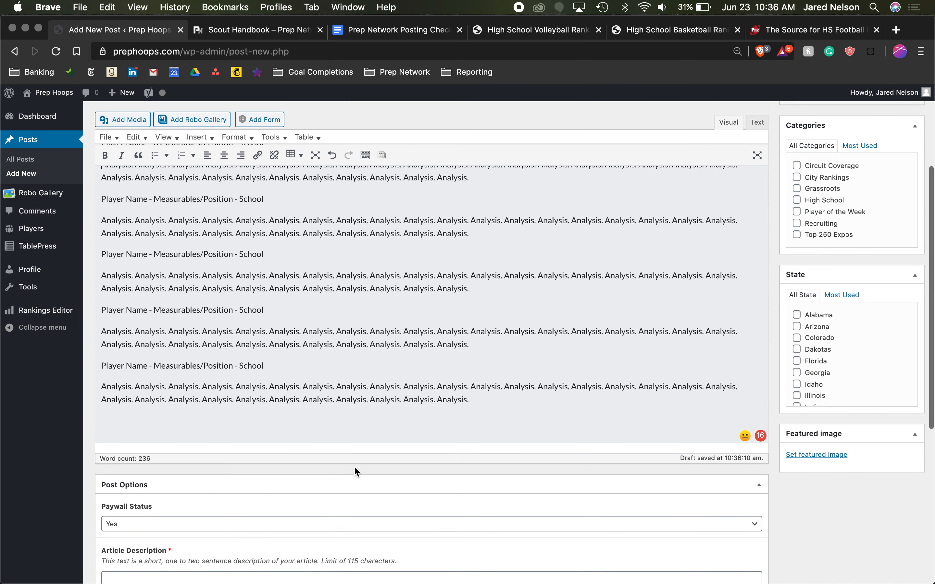
scroll(377, 345, "up", 10)
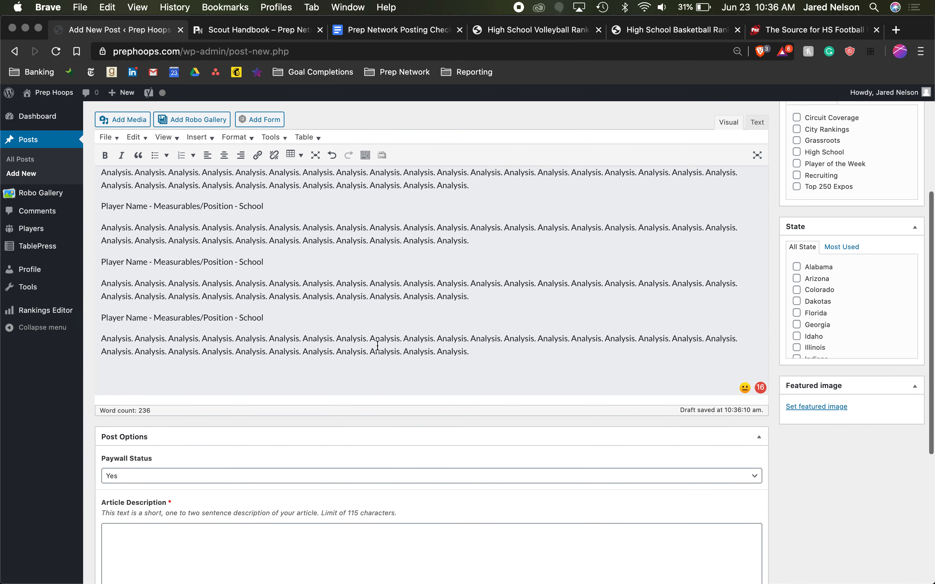
scroll(377, 345, "down", 4)
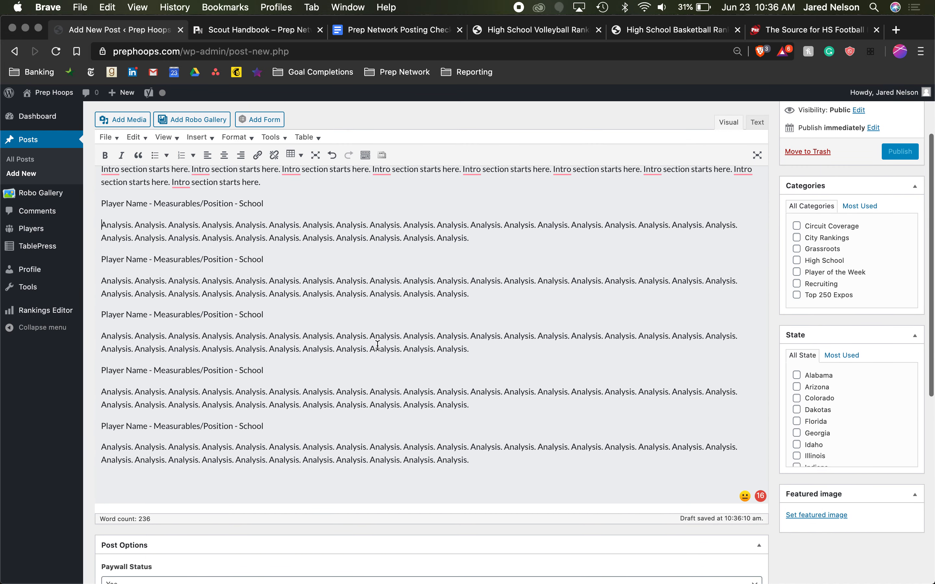
scroll(377, 345, "up", 2)
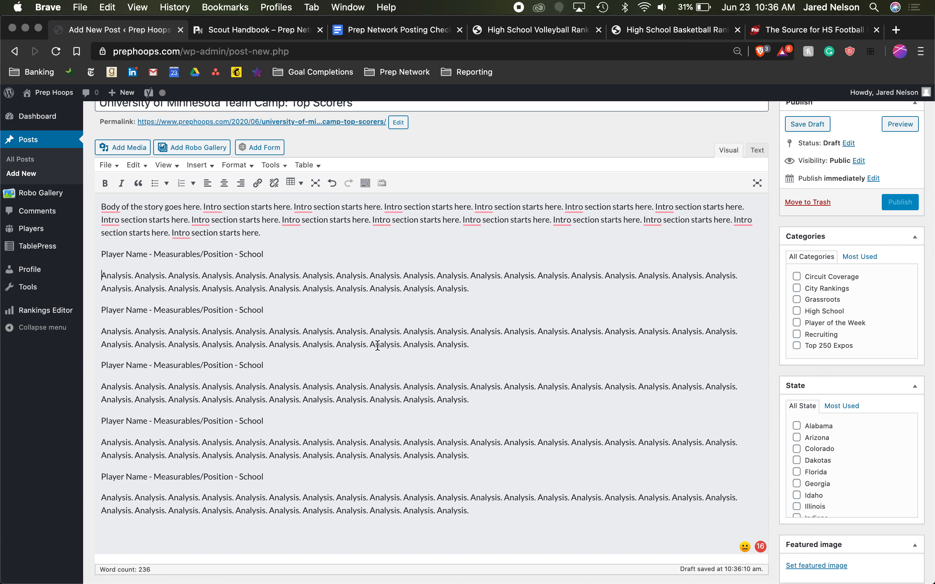
scroll(377, 345, "up", 2)
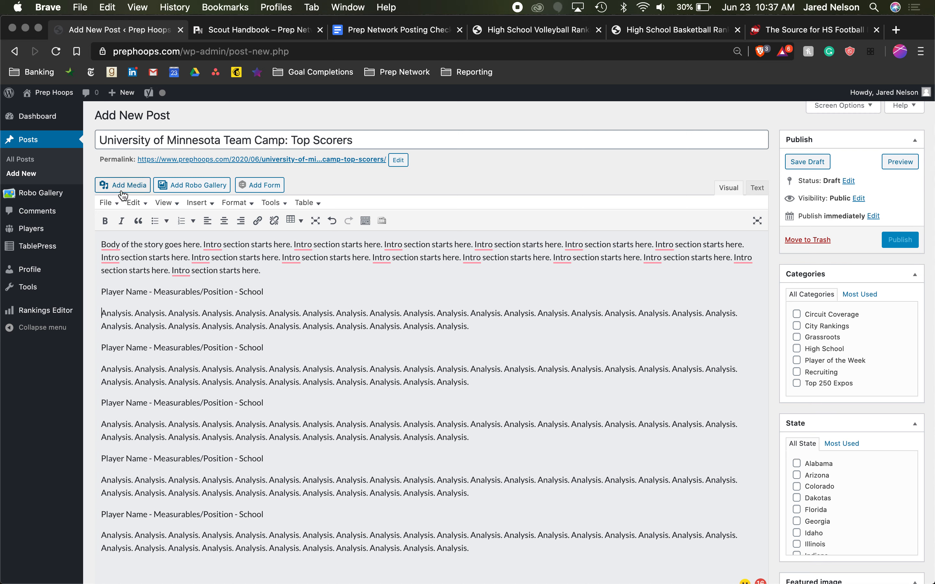
- Place the insertion point before the first player heading and open the media library to add an image there
left_click(101, 292)
left_click(101, 348)
left_click(102, 287)
left_click_drag(153, 296, 112, 295)
left_click(124, 295)
left_click(102, 291)
left_click(140, 189)
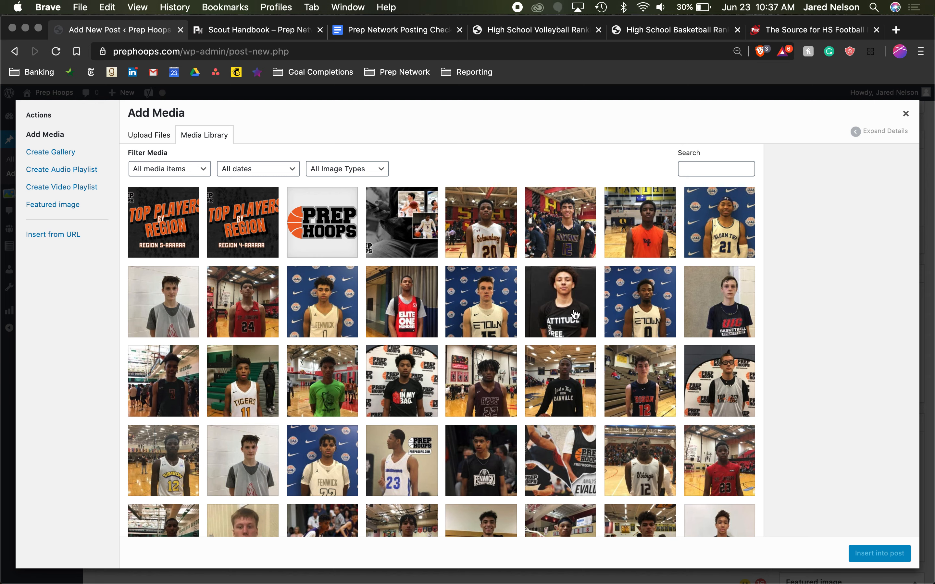
- Select the photo of the player in the number 22 jersey in the media library
scroll(574, 314, "down", 5)
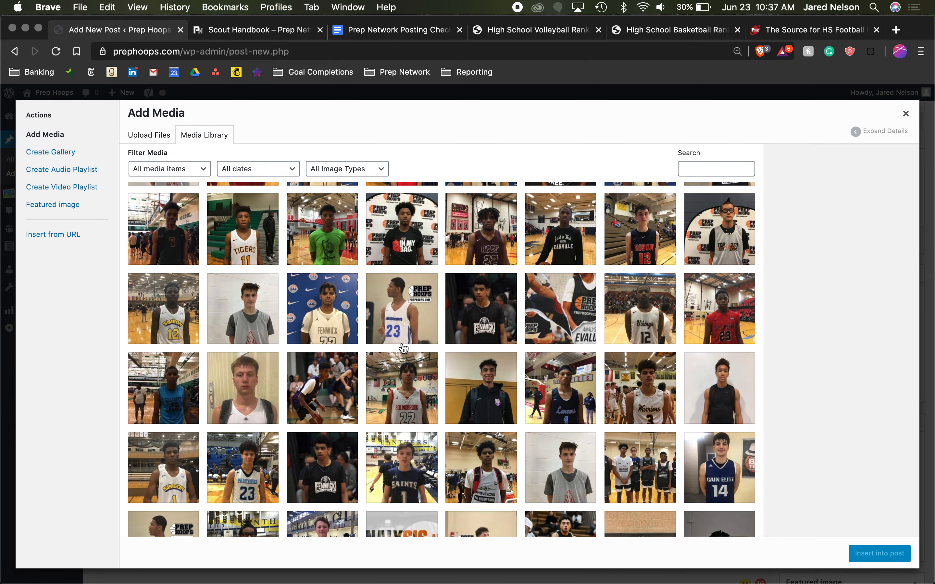
scroll(403, 349, "down", 2)
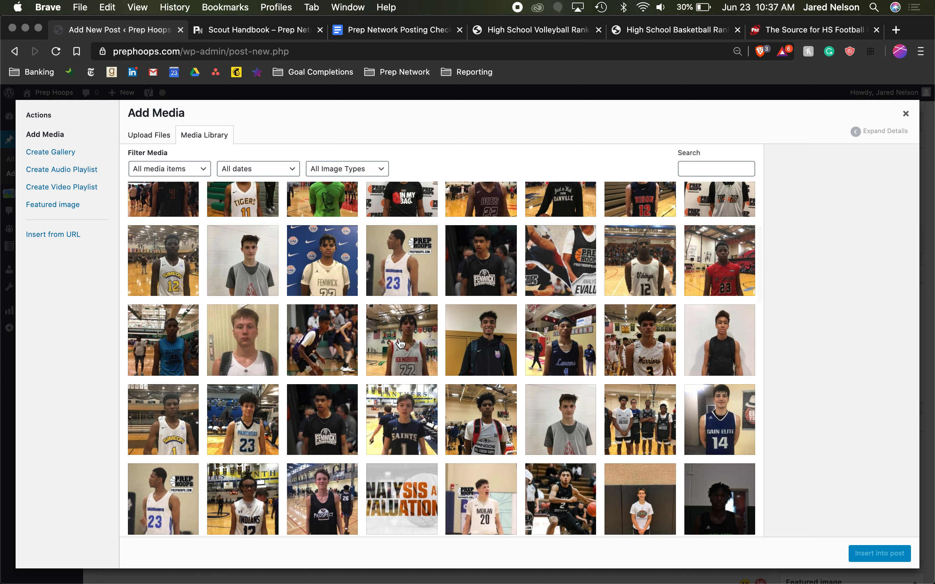
left_click(421, 349)
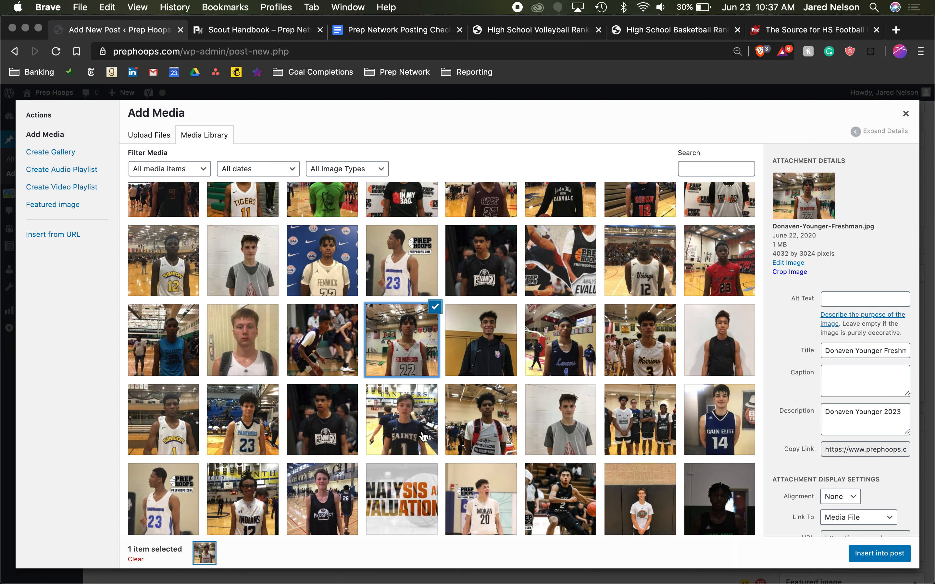
- Browse the older player photos and graphics available in the media library
scroll(424, 436, "down", 5)
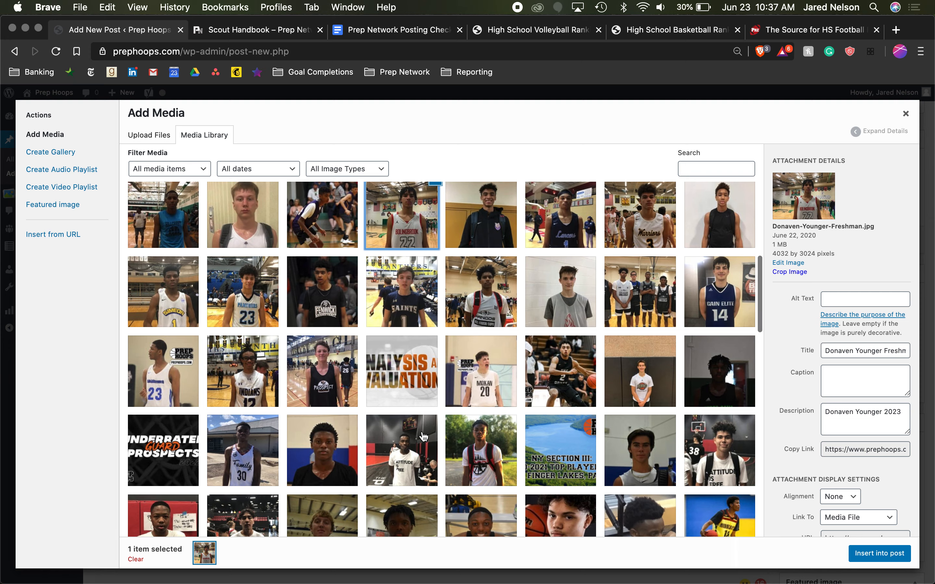
scroll(424, 436, "down", 2)
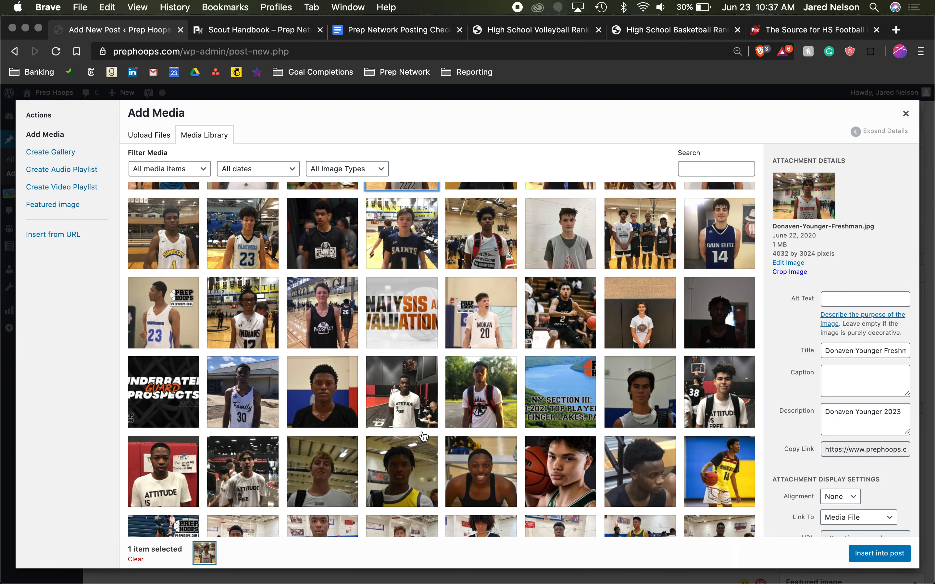
scroll(424, 437, "up", 10)
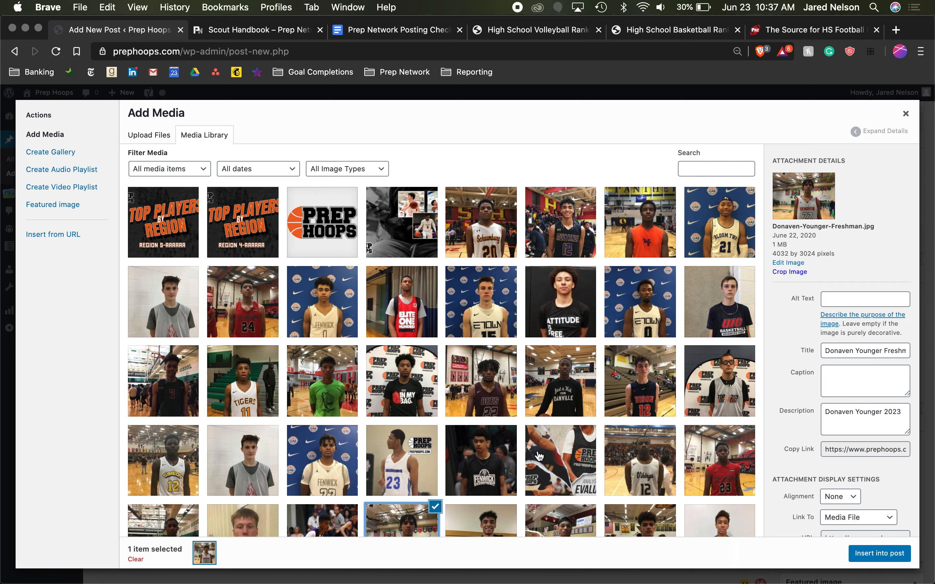
scroll(514, 437, "down", 15)
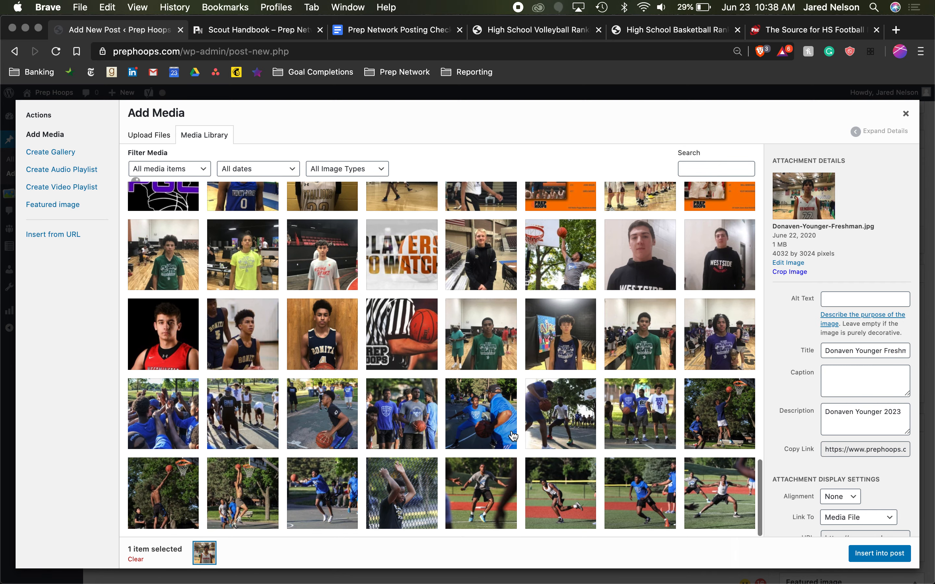
scroll(514, 436, "down", 2)
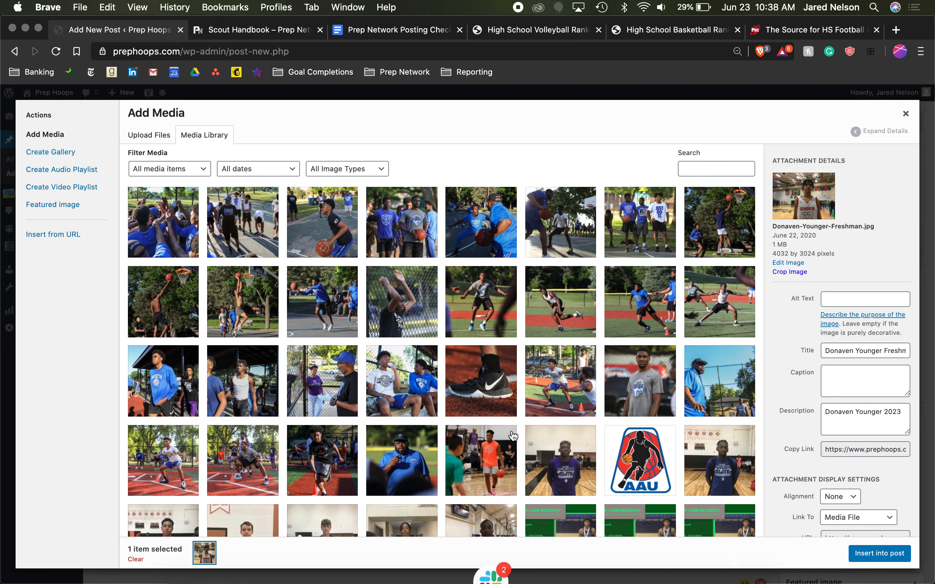
scroll(513, 436, "down", 2)
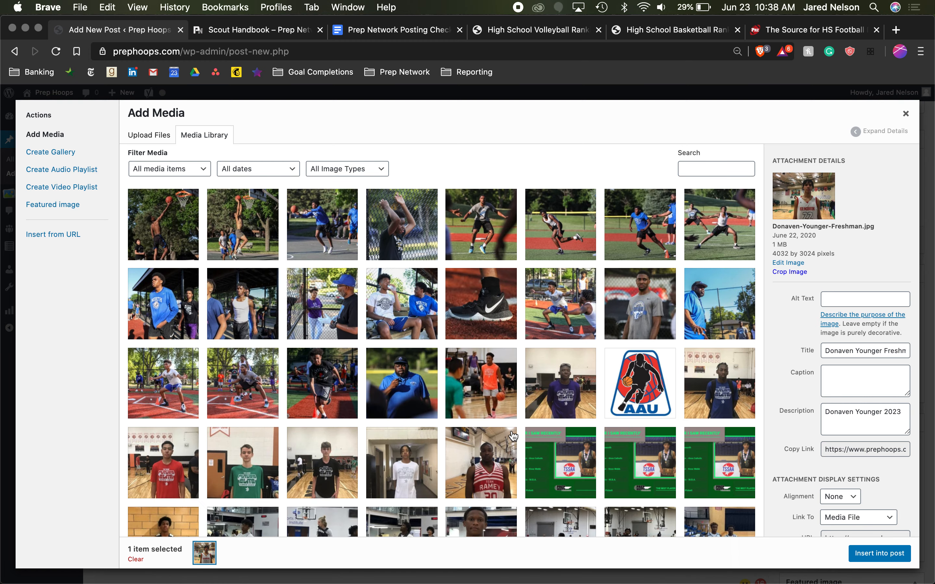
- Upload the image file D4PxJwBXsAM679k.jpg from the Desktop folder to the media library
scroll(463, 348, "down", 15)
scroll(414, 252, "up", 2)
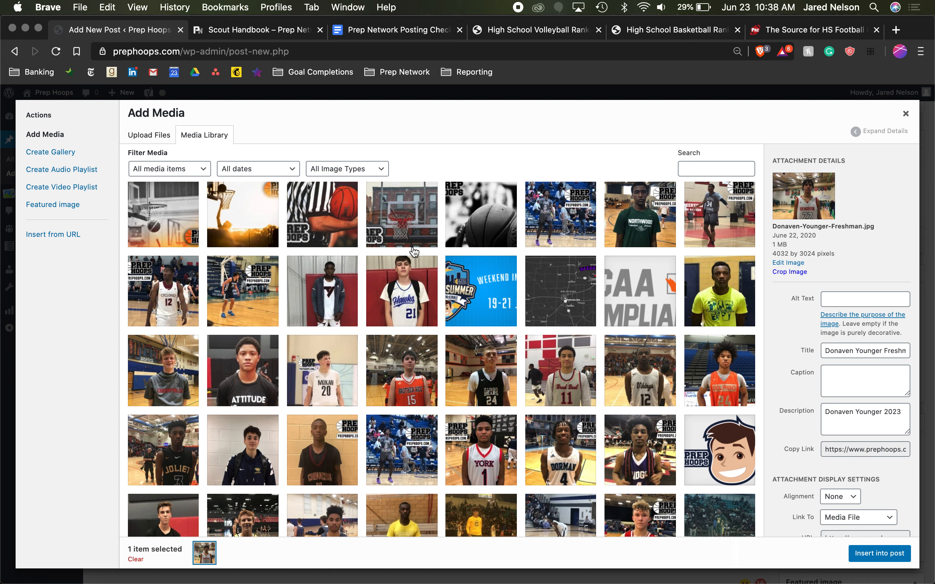
scroll(426, 295, "down", 4)
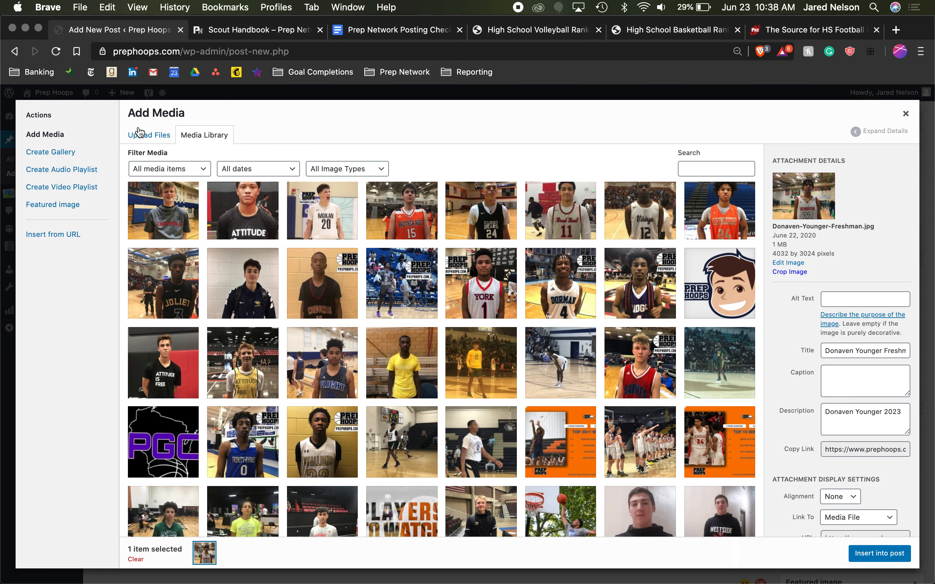
scroll(457, 437, "up", 1)
scroll(457, 437, "up", 5)
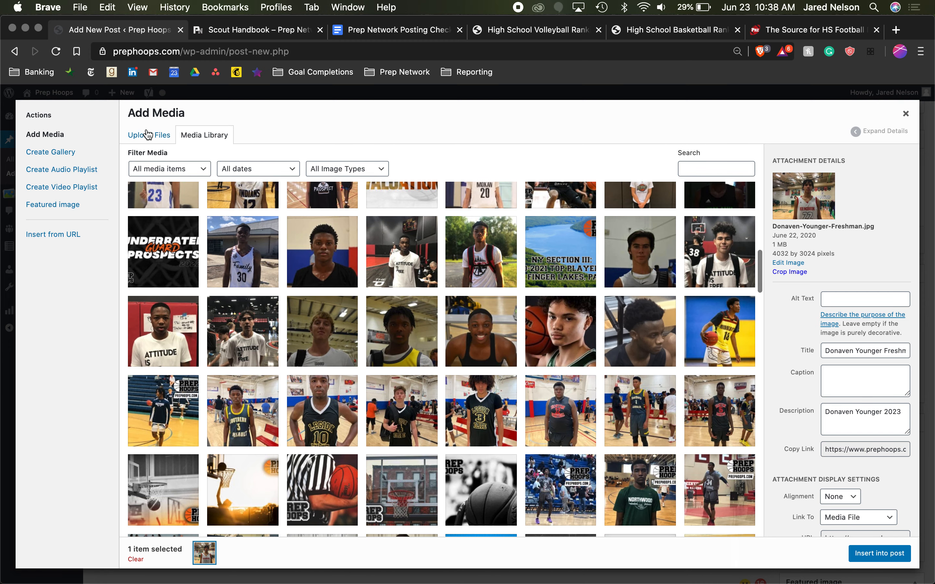
left_click(146, 135)
left_click(531, 325)
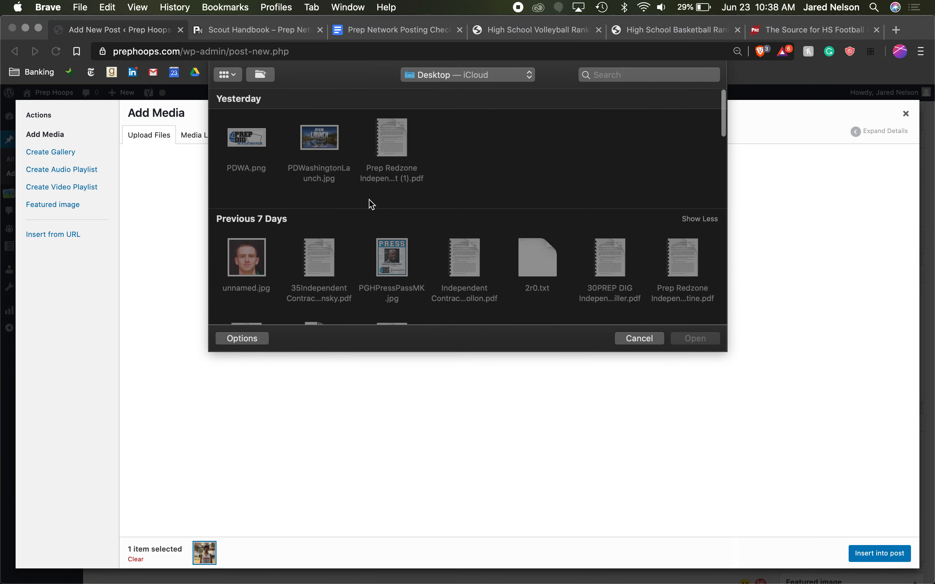
scroll(294, 232, "down", 5)
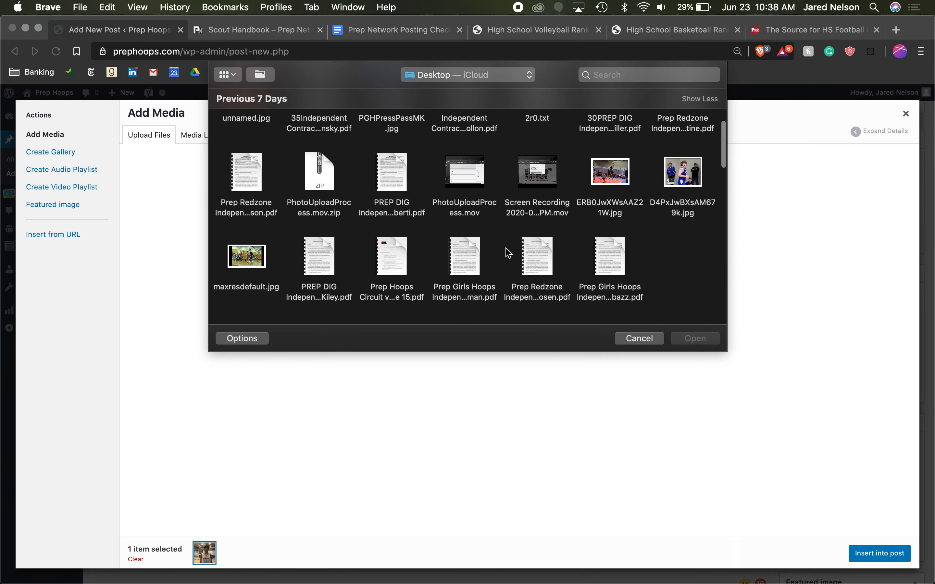
double_click(690, 158)
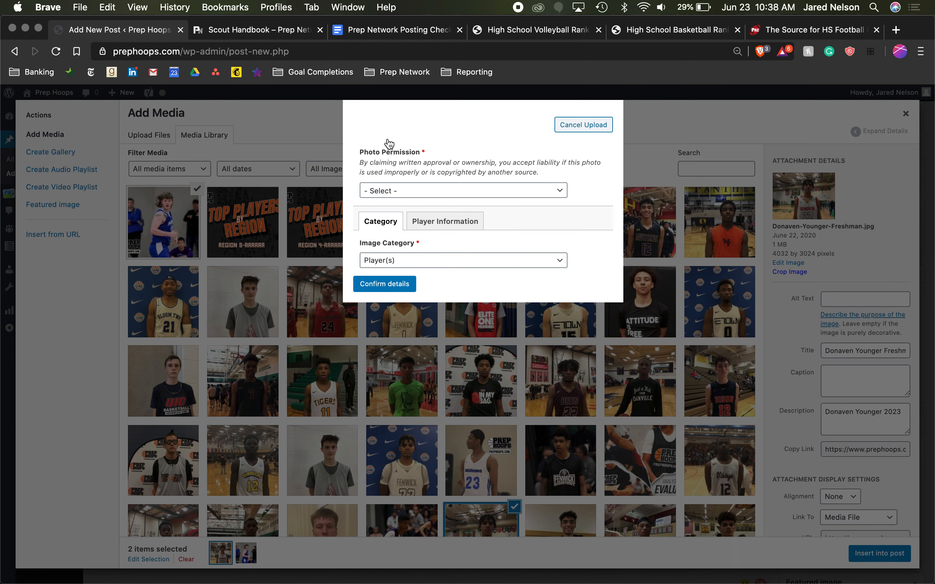
- Set the photo permission to "I have written approval to use this photo." and the image category to Player(s)
left_click(518, 193)
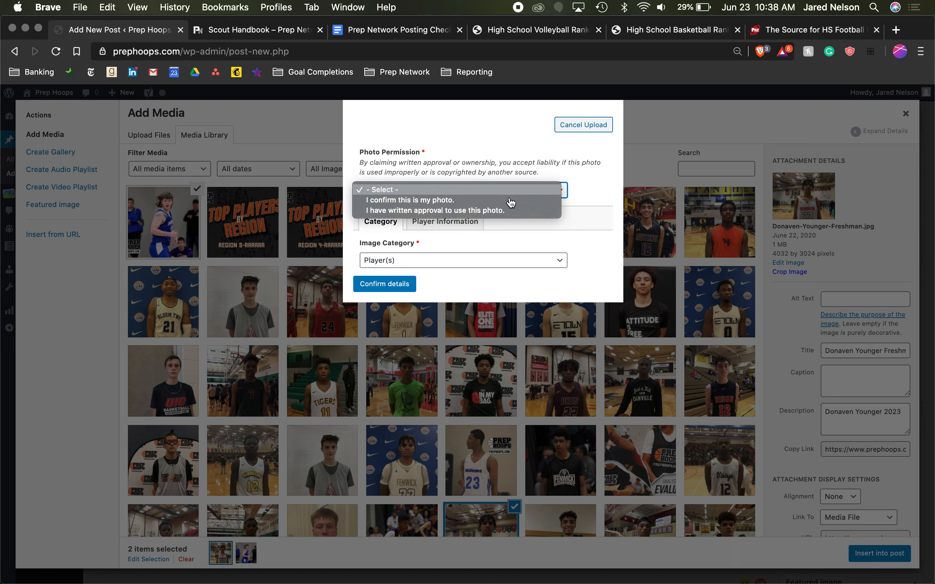
left_click(421, 200)
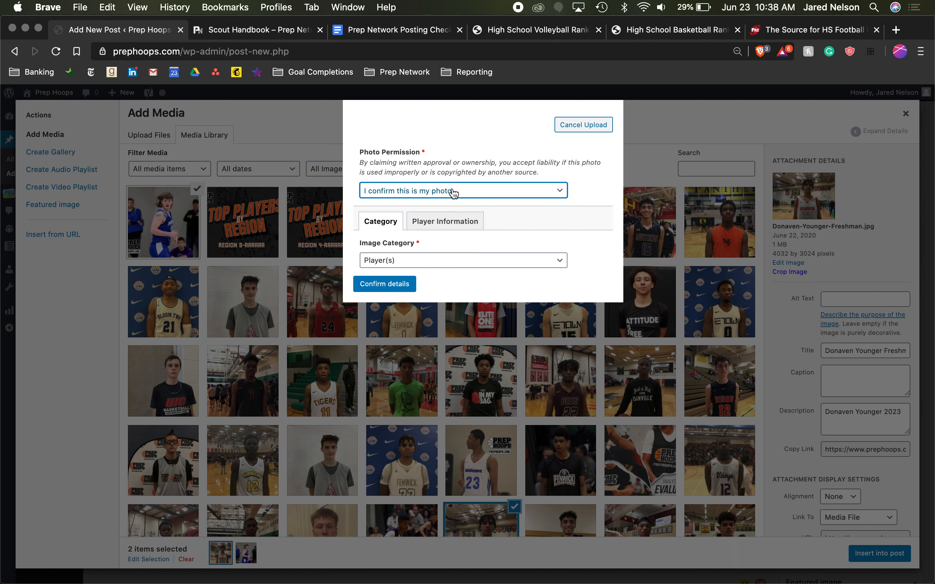
left_click(476, 197)
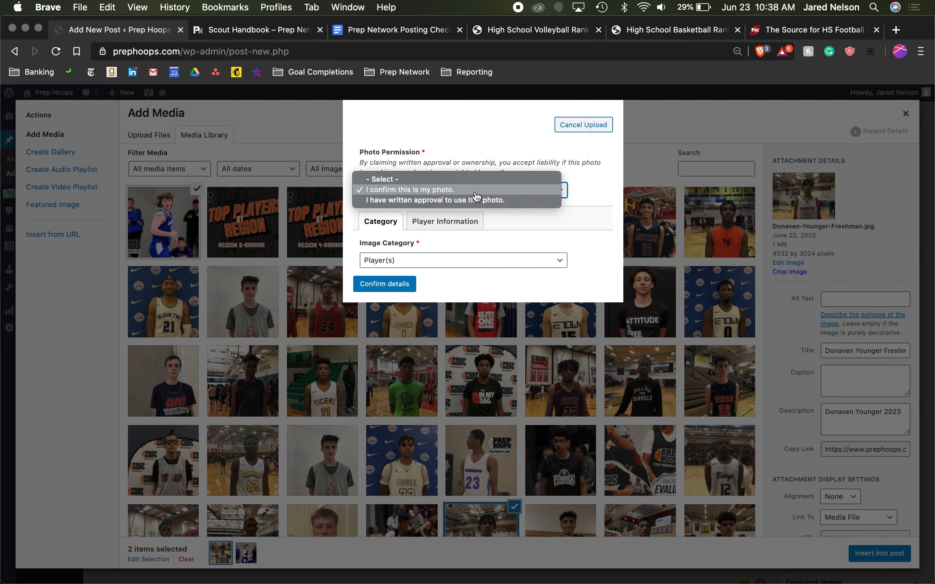
left_click(477, 202)
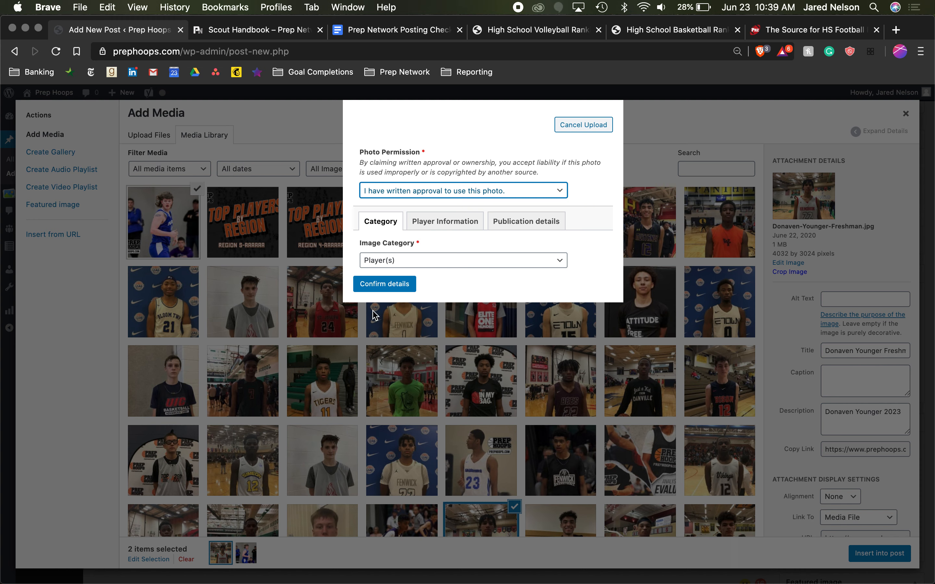
left_click(400, 259)
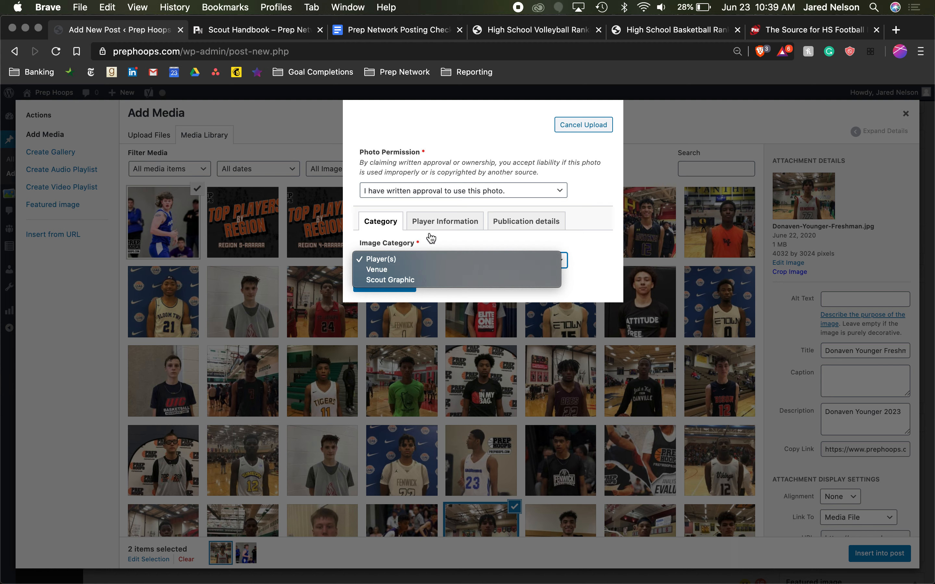
left_click(421, 256)
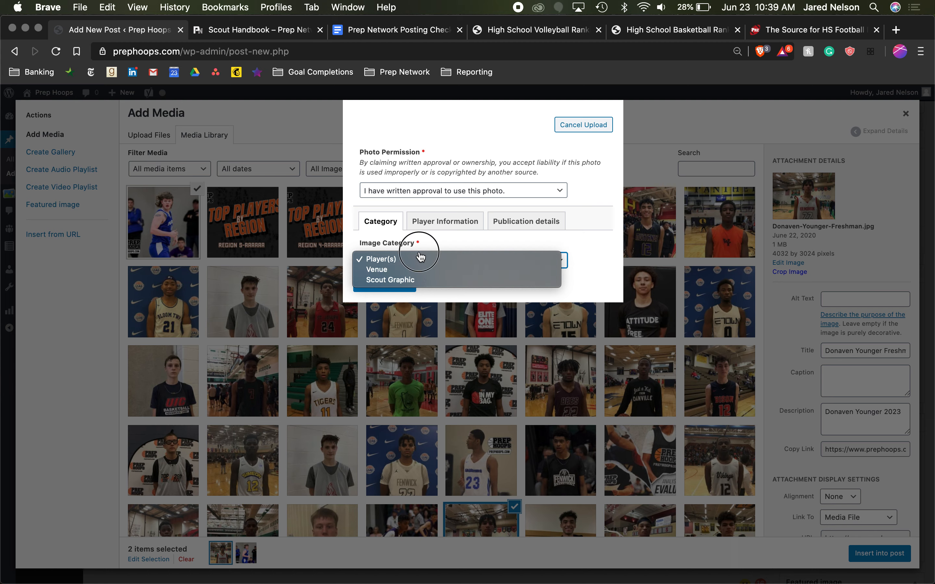
- Browse the list of ranked players in the uploaded photo's player information
left_click(438, 229)
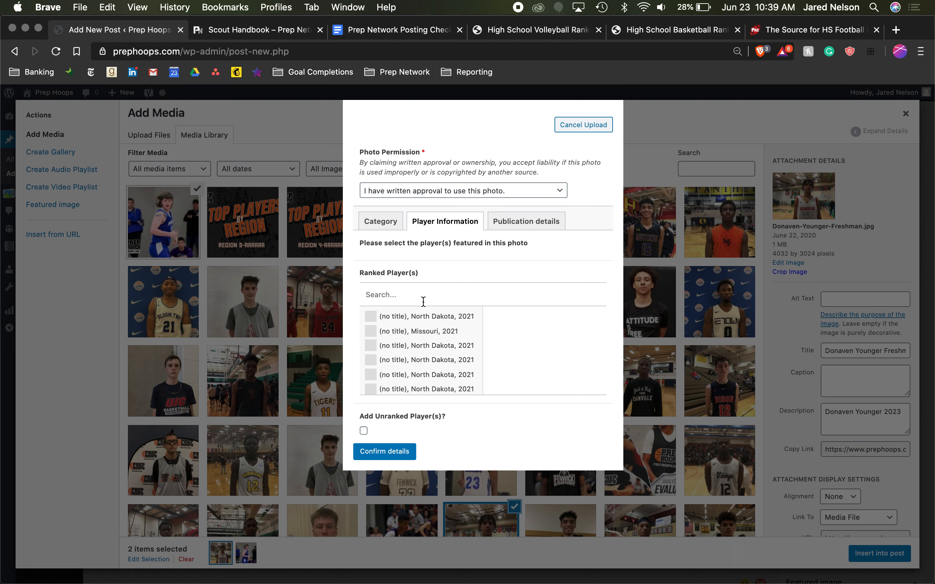
scroll(423, 364, "down", 5)
scroll(423, 363, "down", 3)
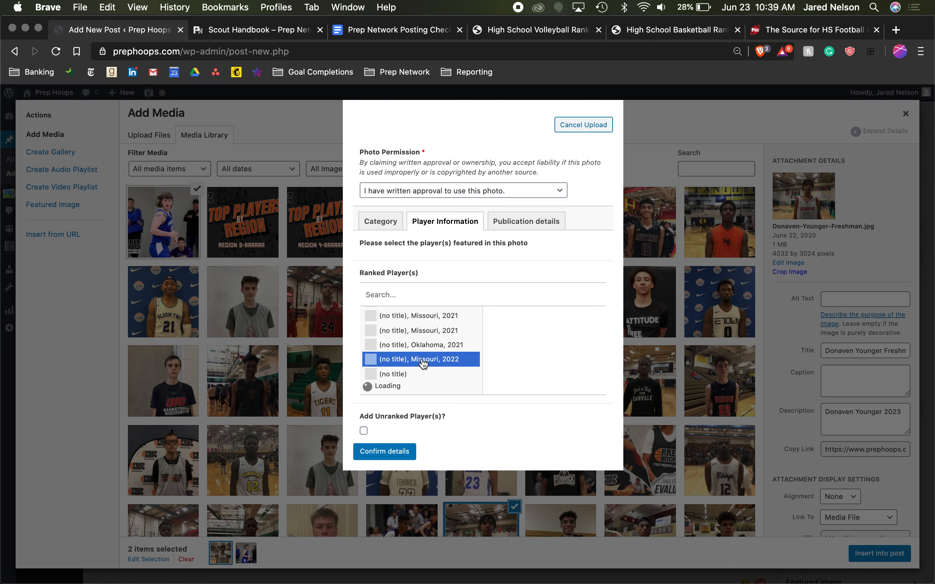
scroll(424, 365, "down", 3)
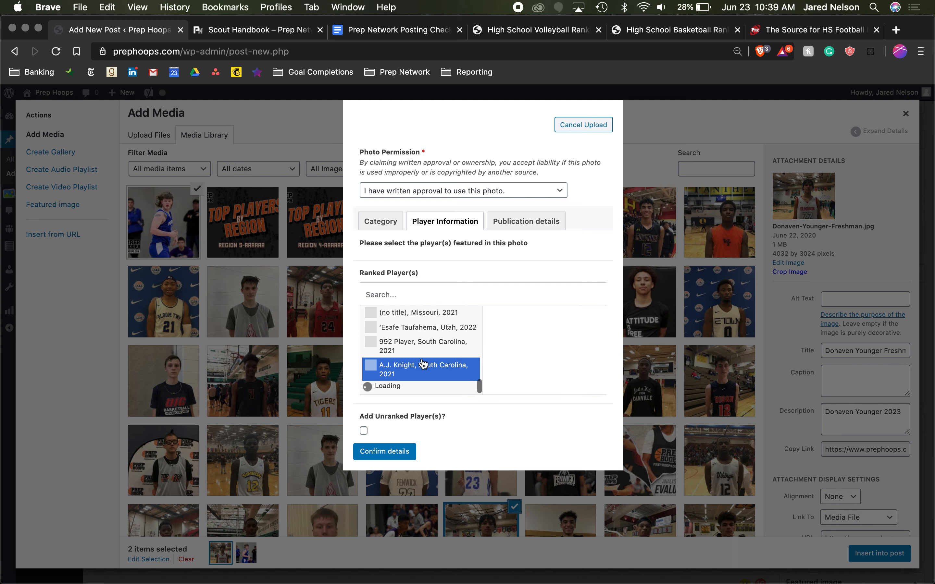
scroll(427, 384, "down", 5)
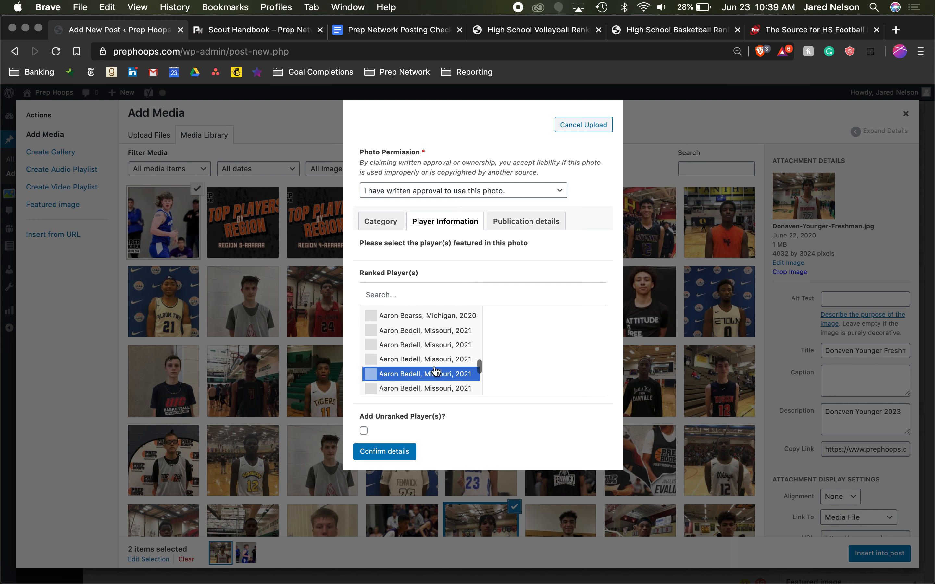
scroll(435, 371, "down", 5)
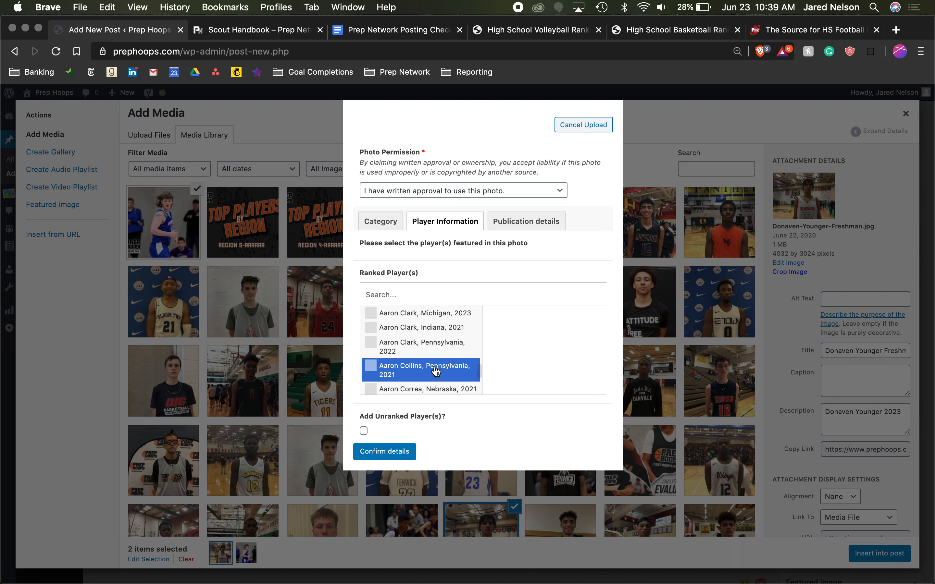
scroll(435, 370, "down", 6)
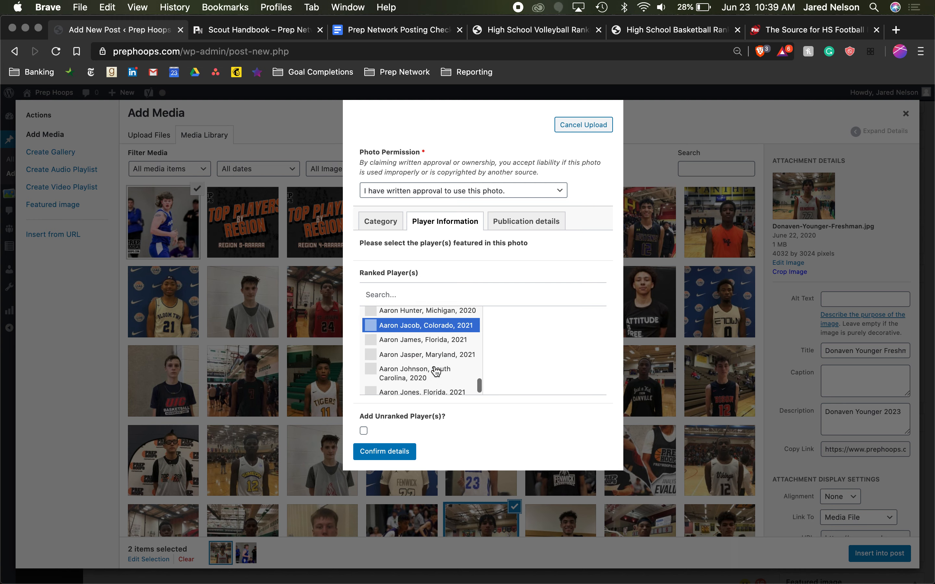
scroll(435, 371, "down", 6)
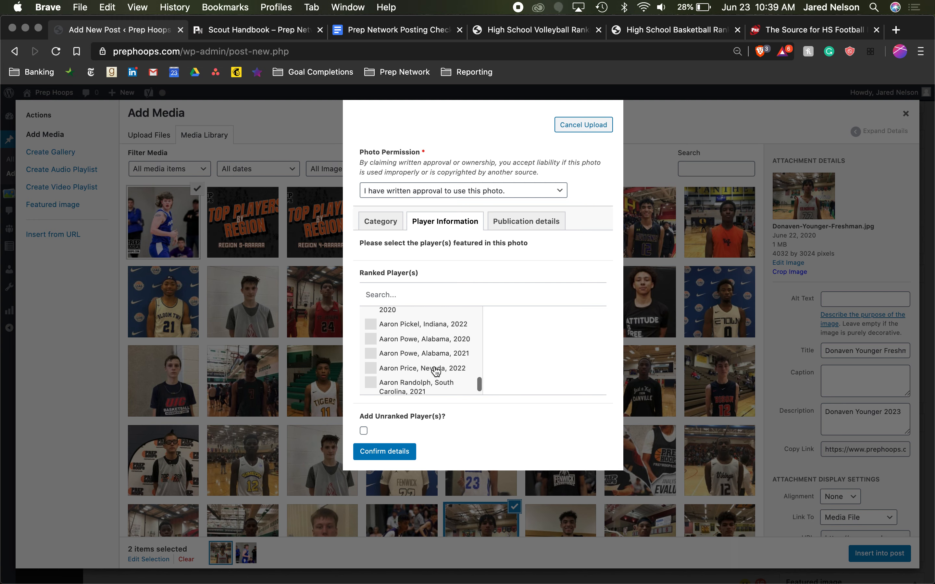
scroll(436, 371, "down", 8)
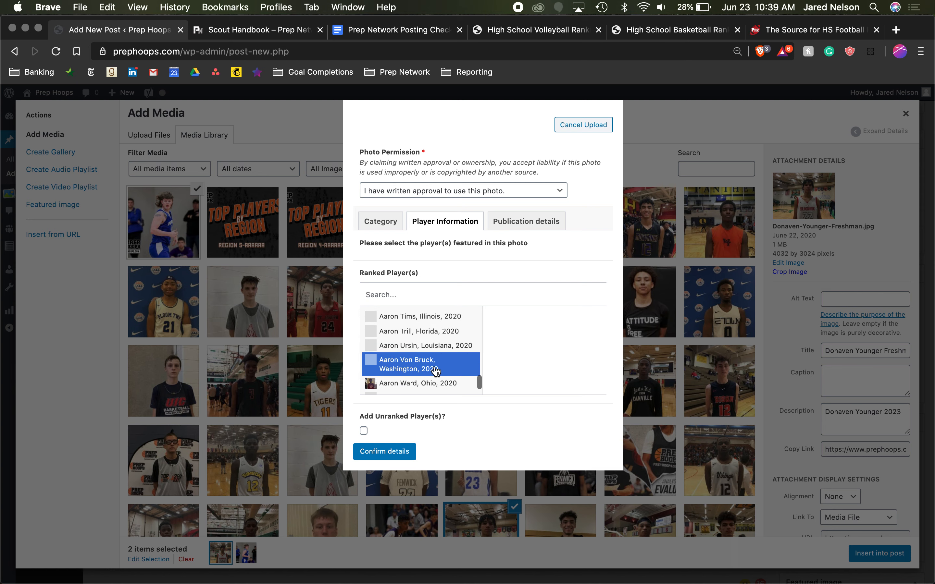
scroll(435, 371, "down", 3)
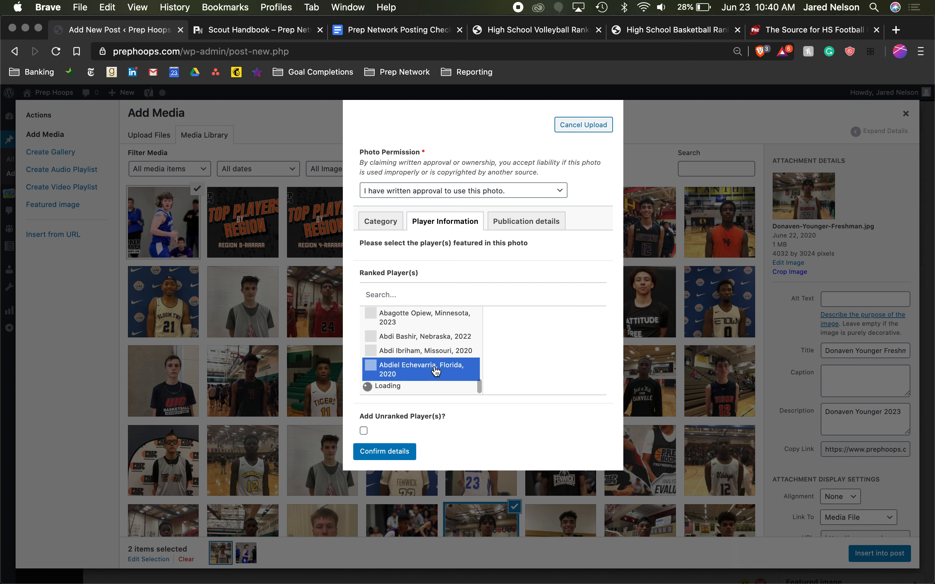
scroll(435, 371, "down", 5)
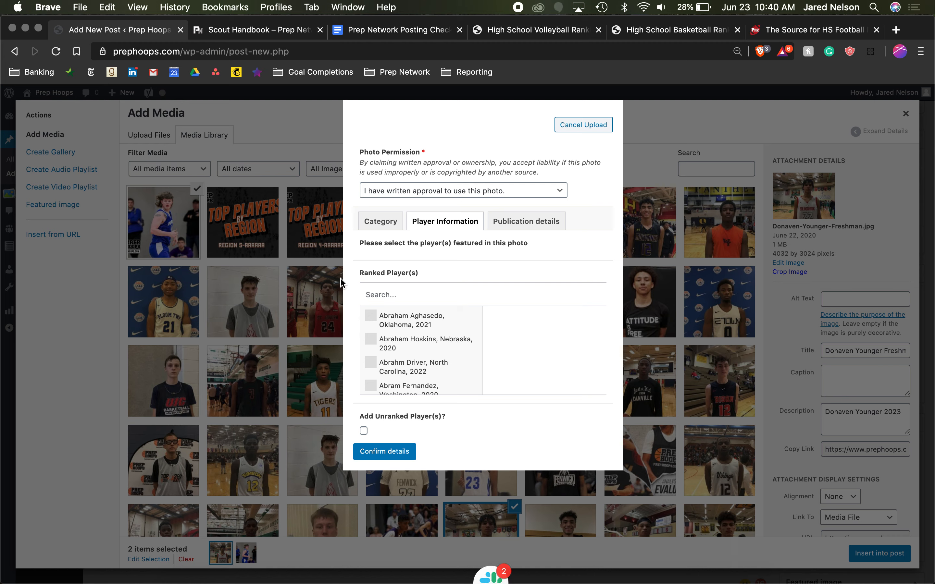
- Search the ranked players by the featured player's first name and add the matching Minnesota 2020 player to the photo
left_click(397, 294)
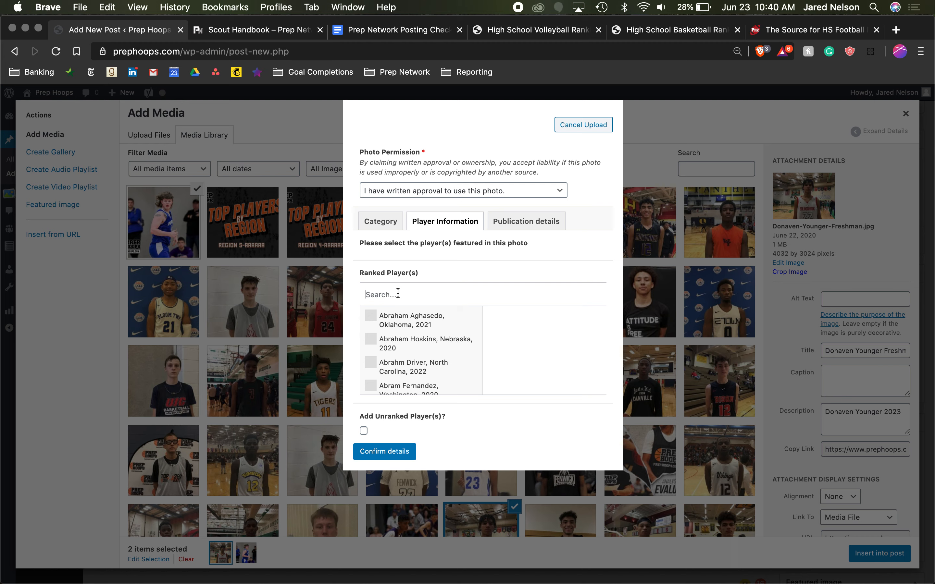
type("kerwin")
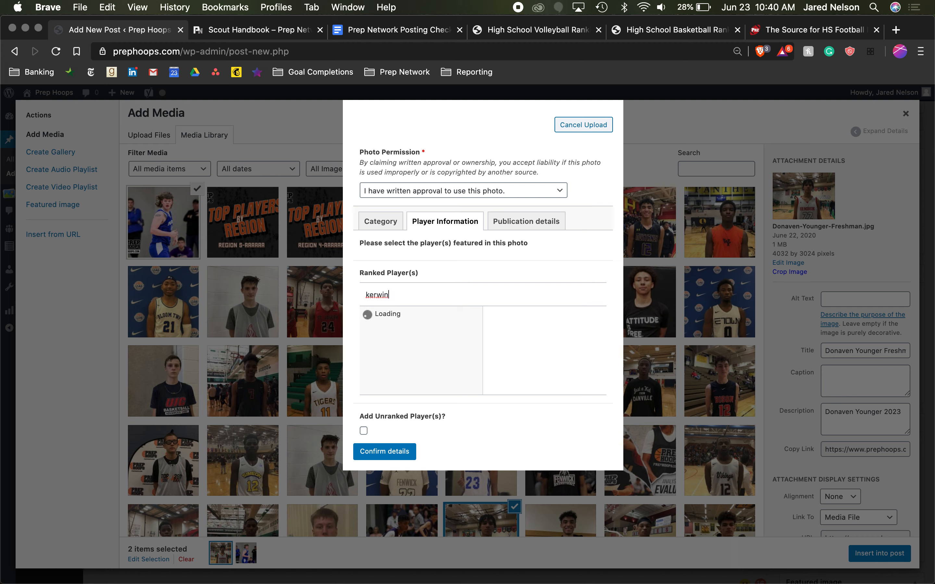
left_click(406, 326)
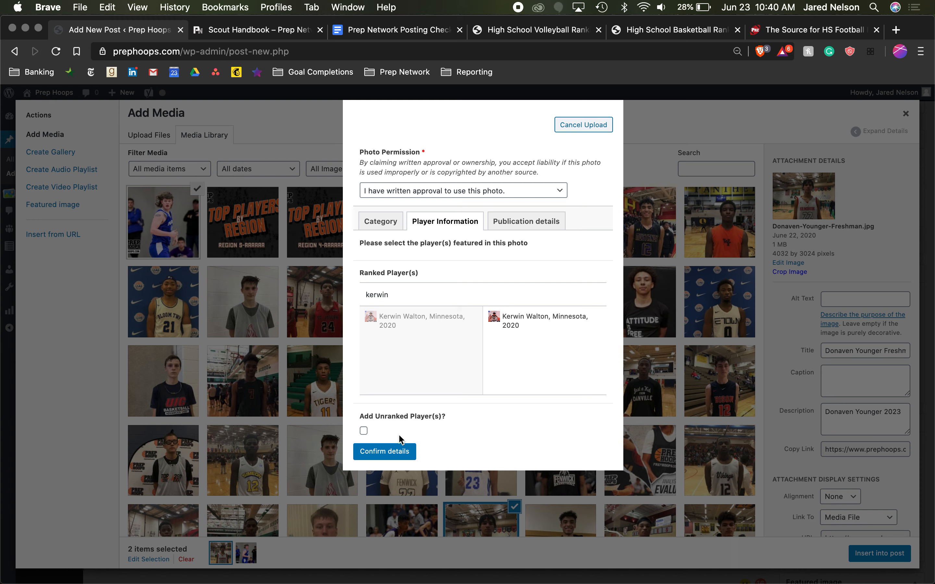
- Enable adding unranked players and add one entry with the player's first and last name
left_click(363, 430)
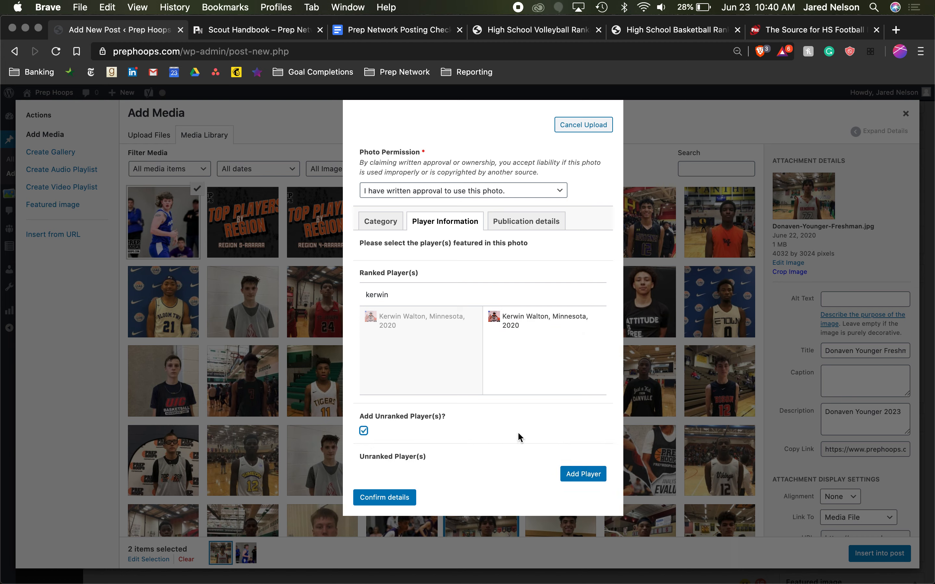
left_click(574, 478)
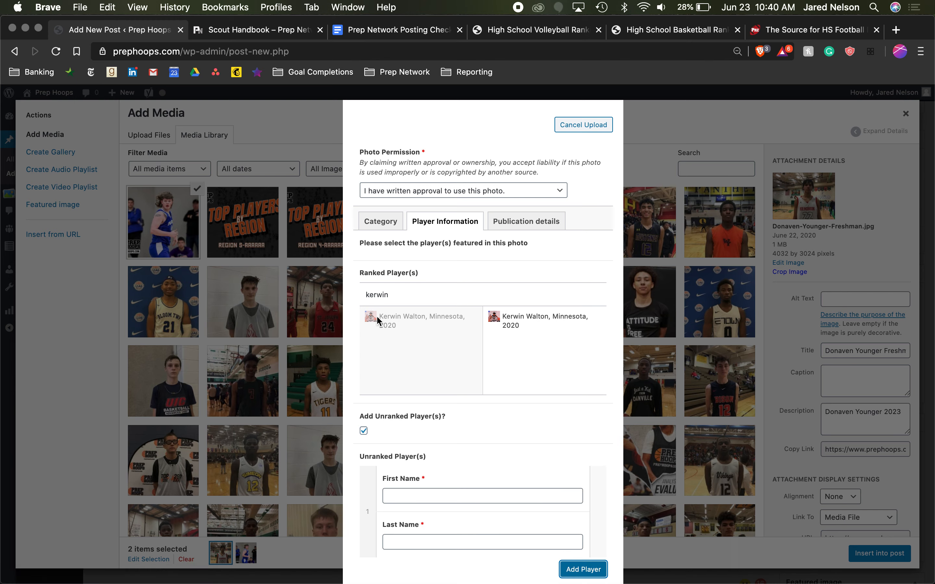
scroll(287, 316, "down", 1)
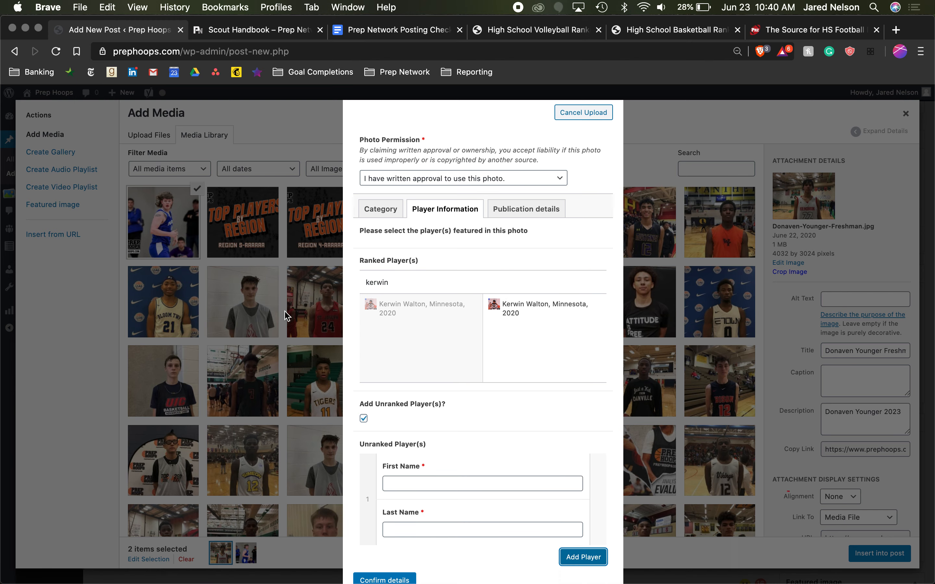
left_click(408, 490)
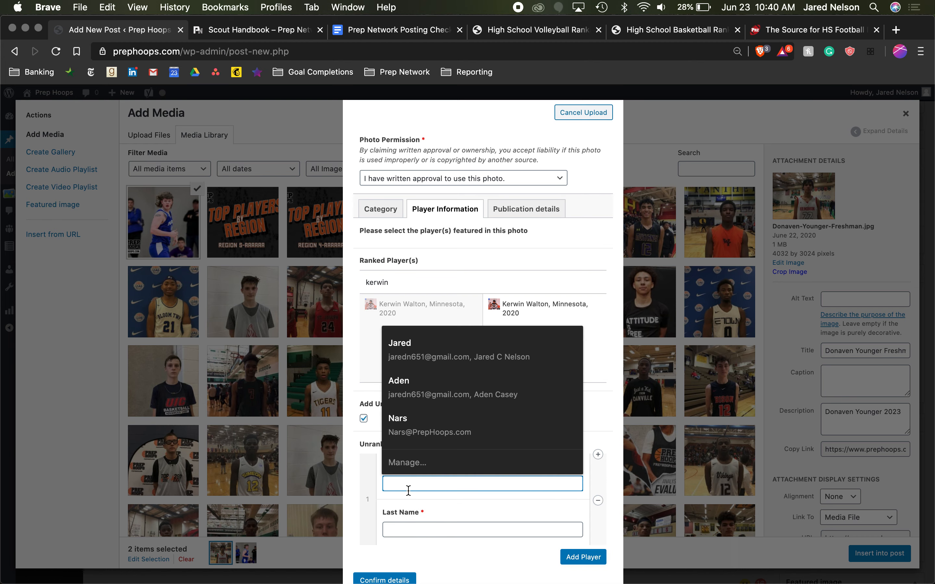
key("Tab")
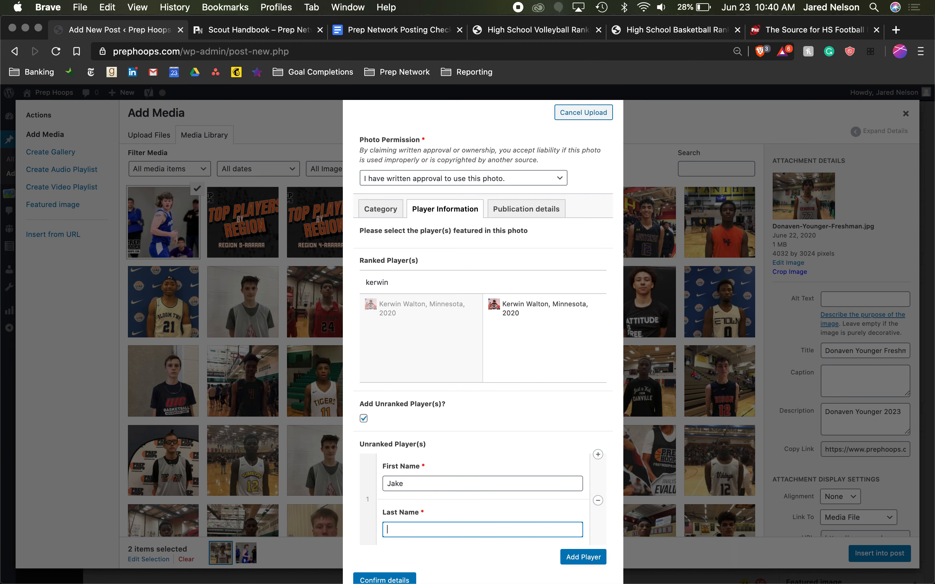
left_click(584, 554)
scroll(508, 471, "down", 3)
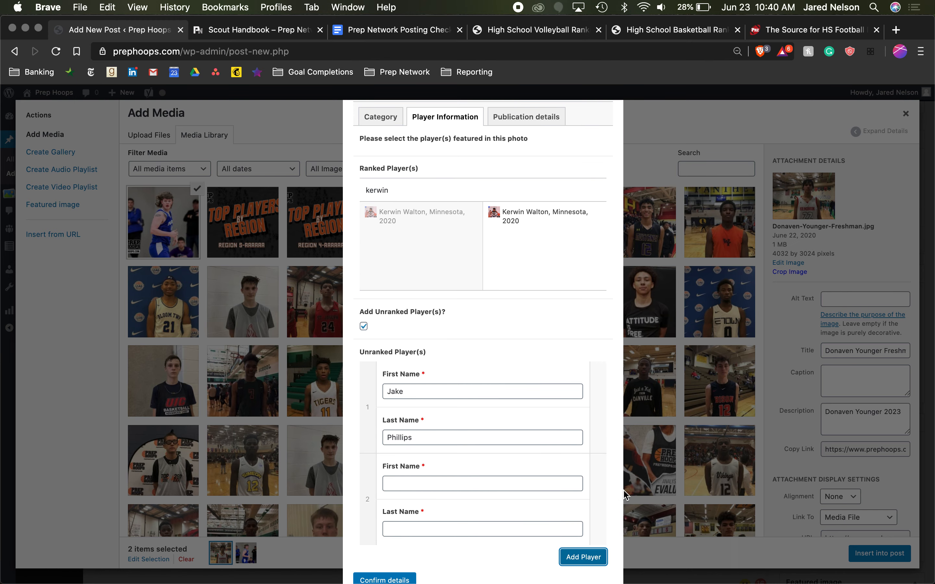
left_click(598, 501)
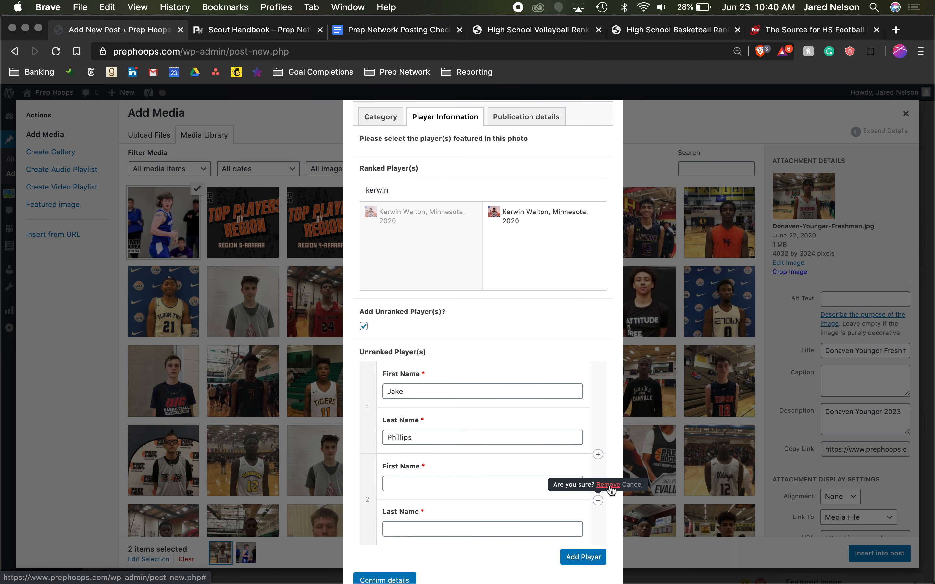
left_click(608, 485)
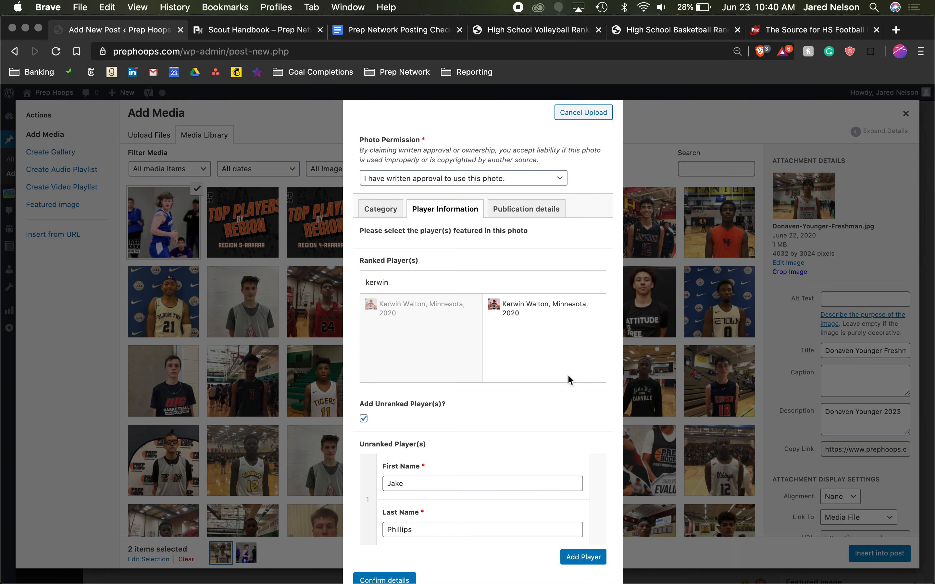
- Fill in the photo's publication details with the photographer's website as publication, the photographer's name and the site's full URL
left_click(526, 207)
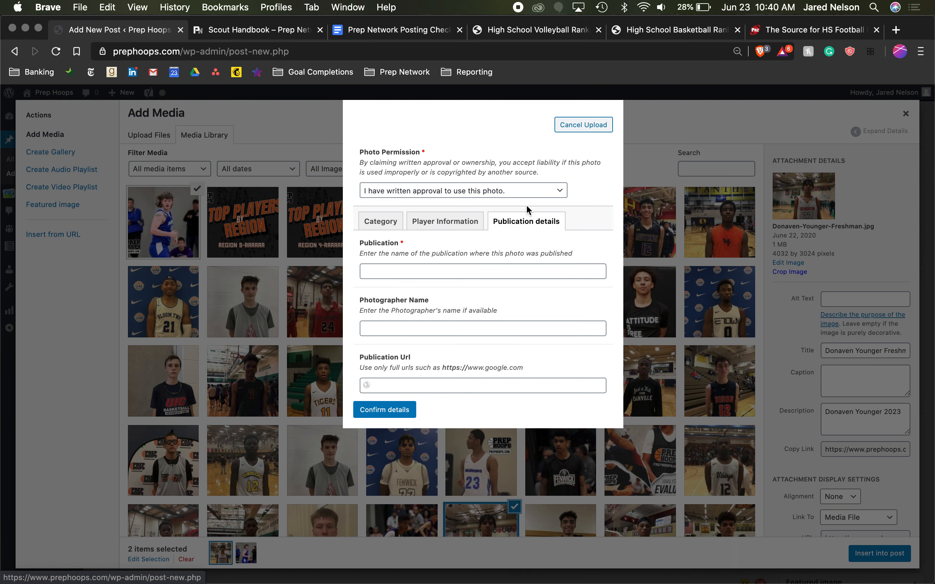
left_click(434, 271)
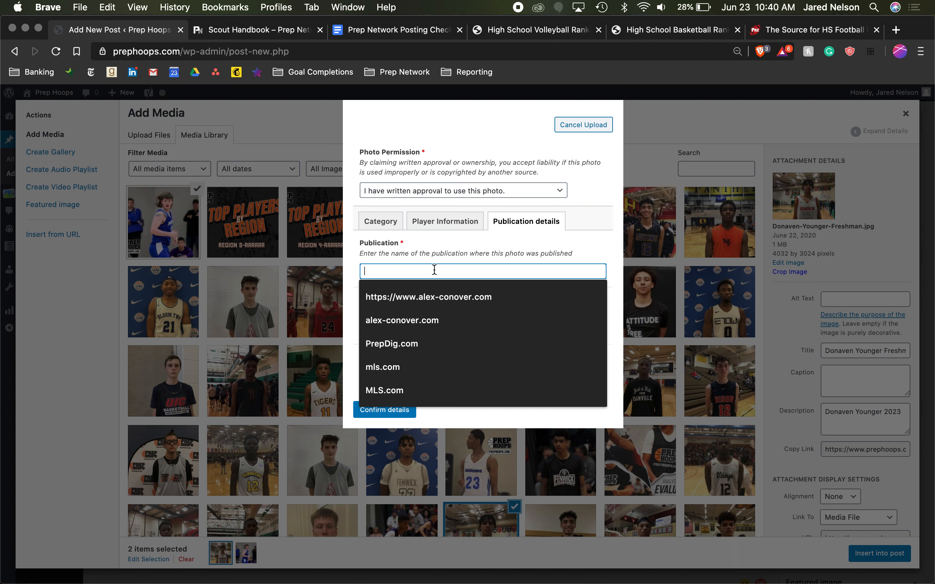
type("al")
left_click(433, 294)
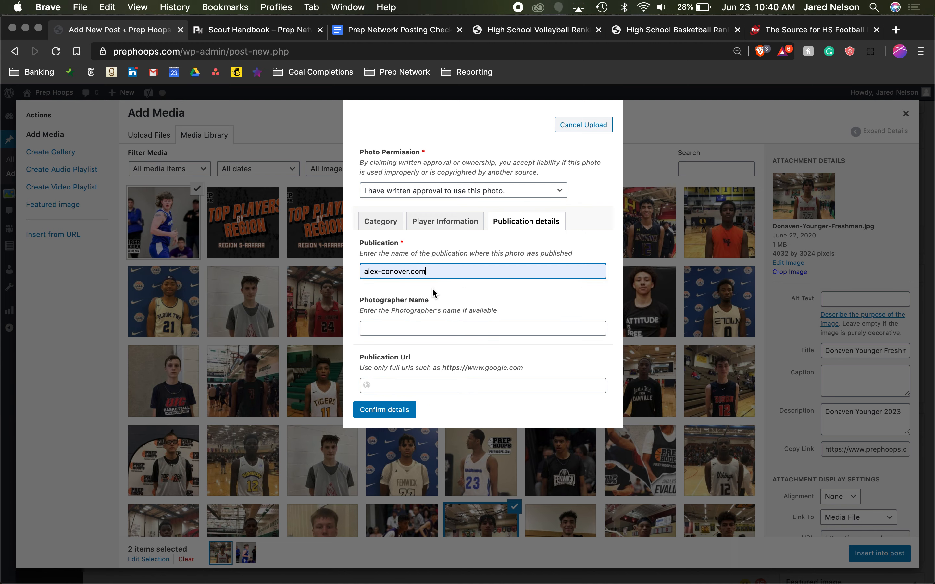
left_click(424, 329)
type("Alex")
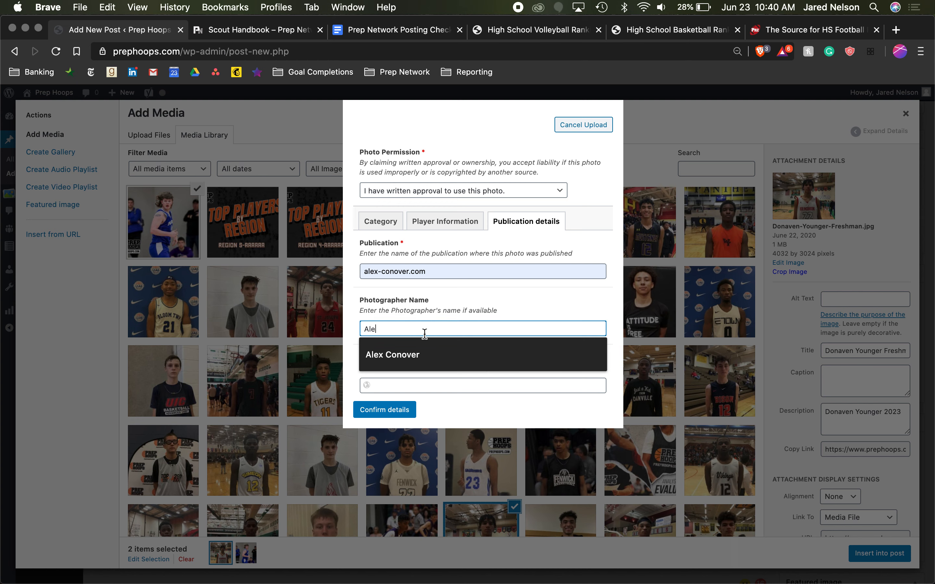
left_click(417, 355)
left_click(410, 386)
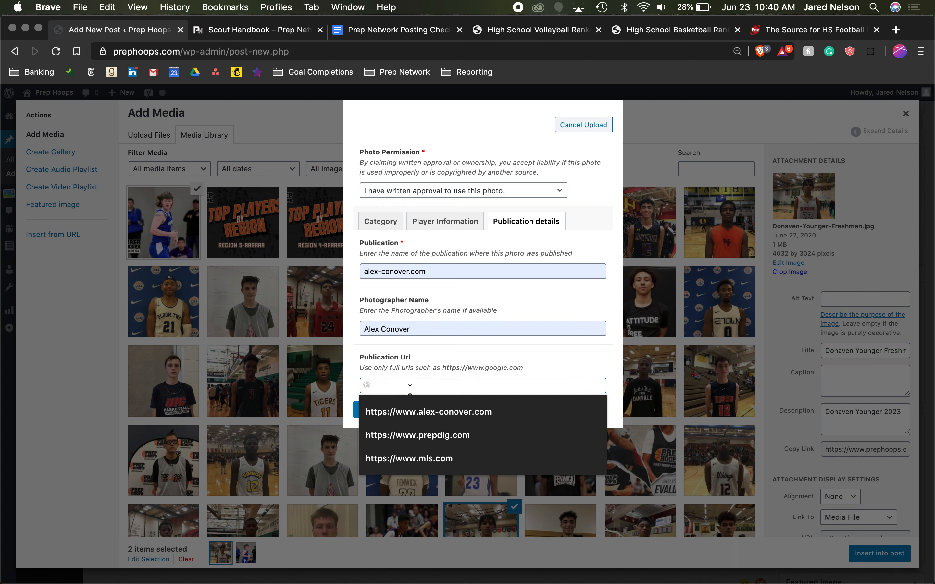
left_click(410, 412)
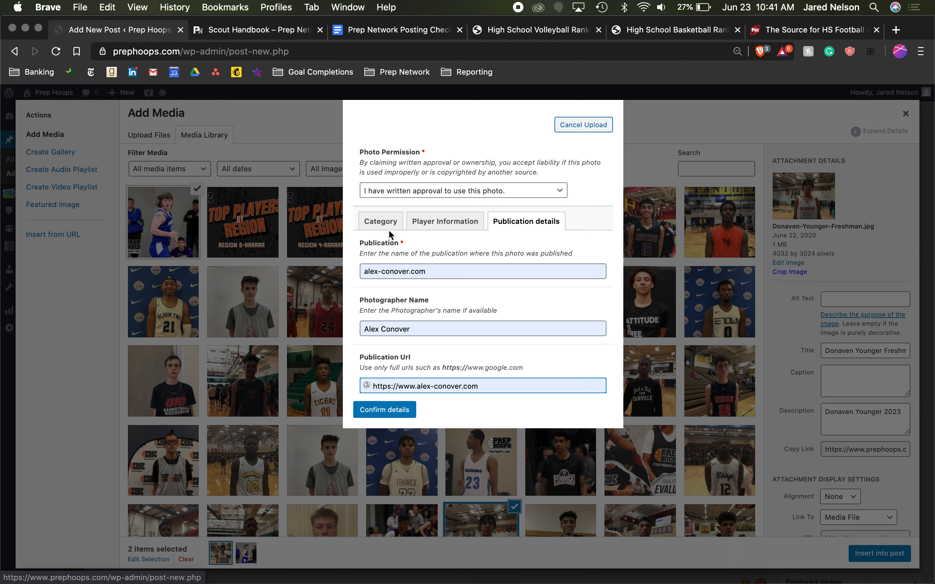
- Confirm the photo details and use the original image instead of a cropped version
left_click(399, 411)
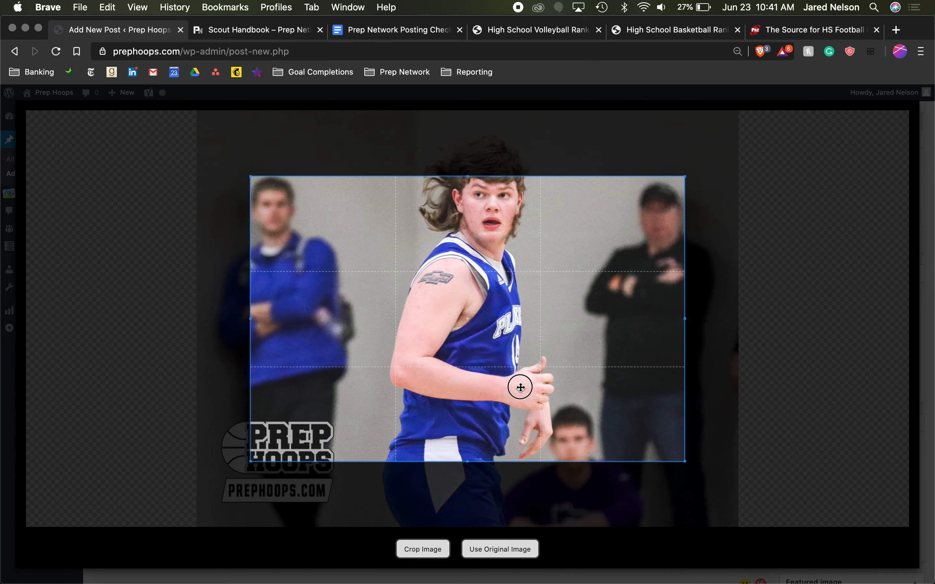
left_click_drag(519, 386, 453, 191)
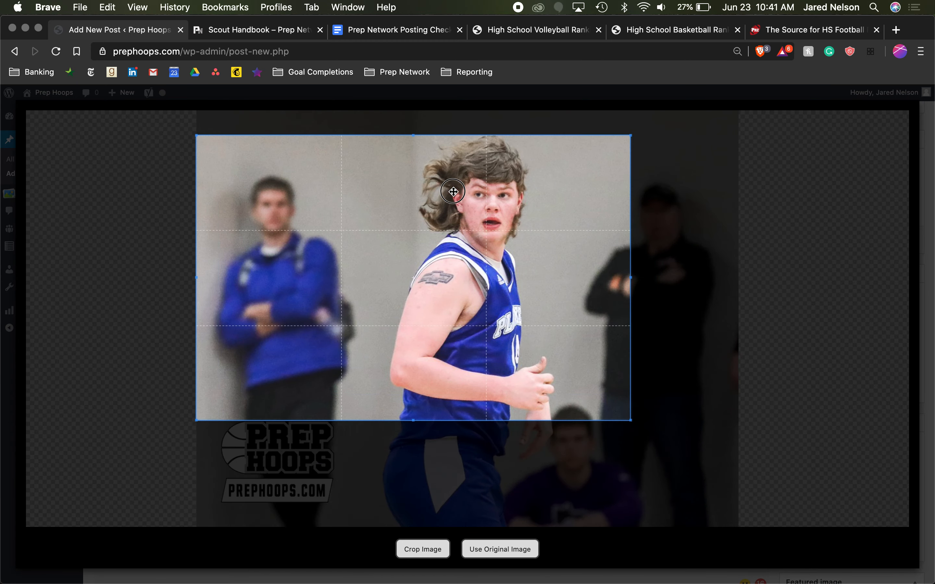
left_click(526, 556)
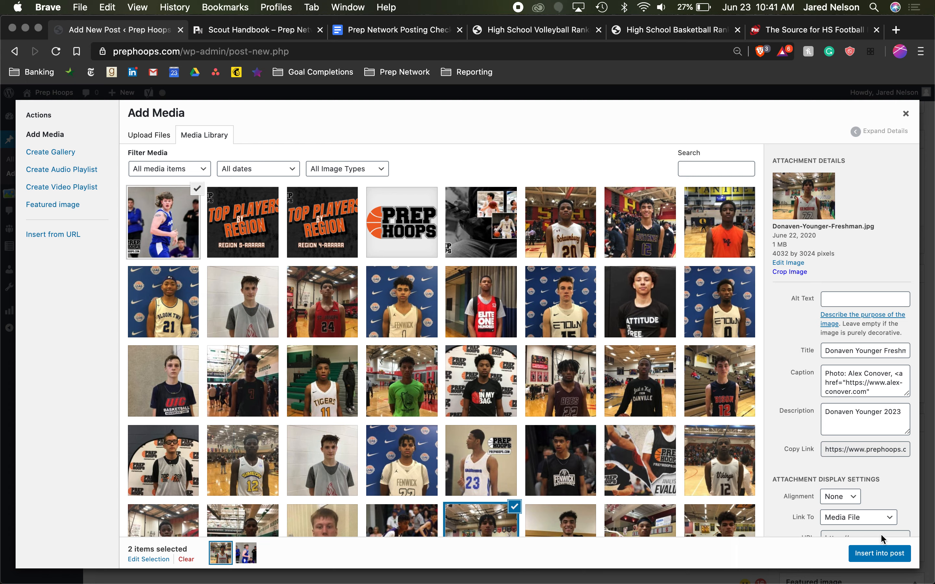
- Clear the media selection and insert only the newly uploaded player photo, D4PxJwBXsAM679k.jpg, into the post
left_click(173, 217)
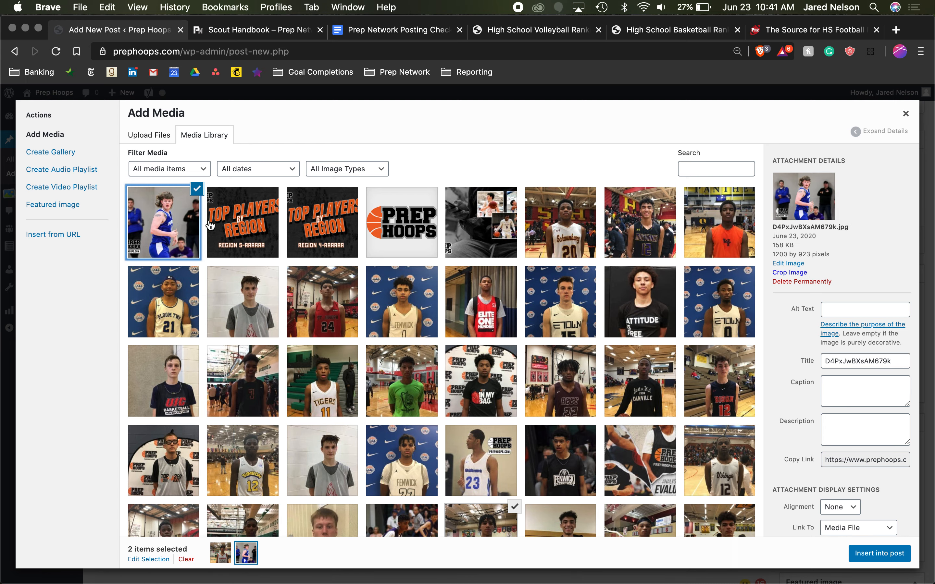
left_click(220, 553)
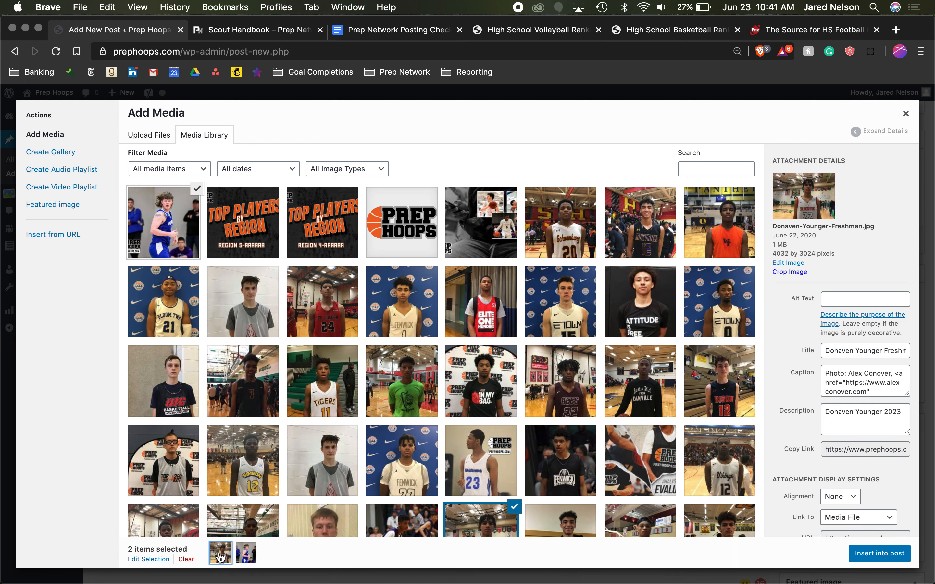
left_click(186, 559)
left_click(154, 232)
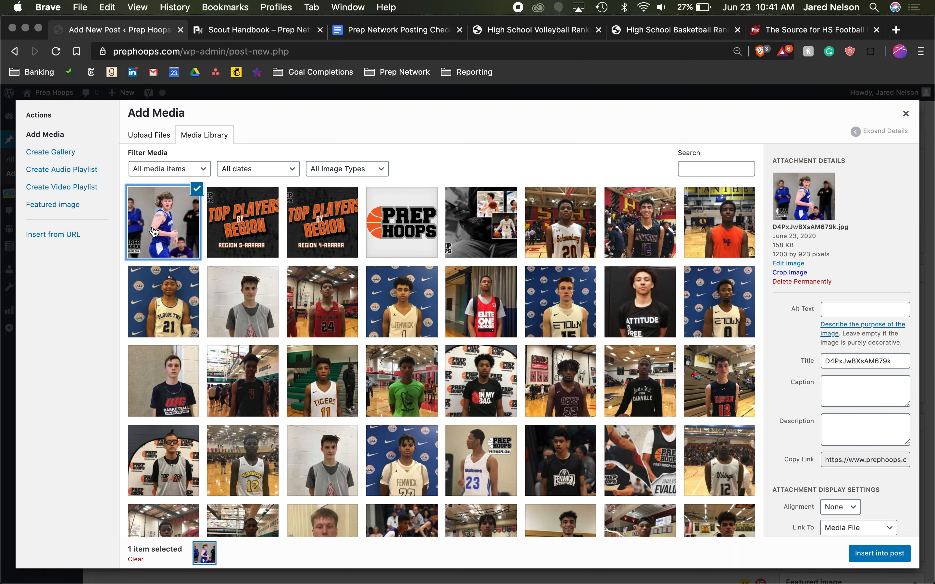
left_click(880, 553)
- Align the inserted player photo left so the player sections wrap beside it
left_click(187, 355)
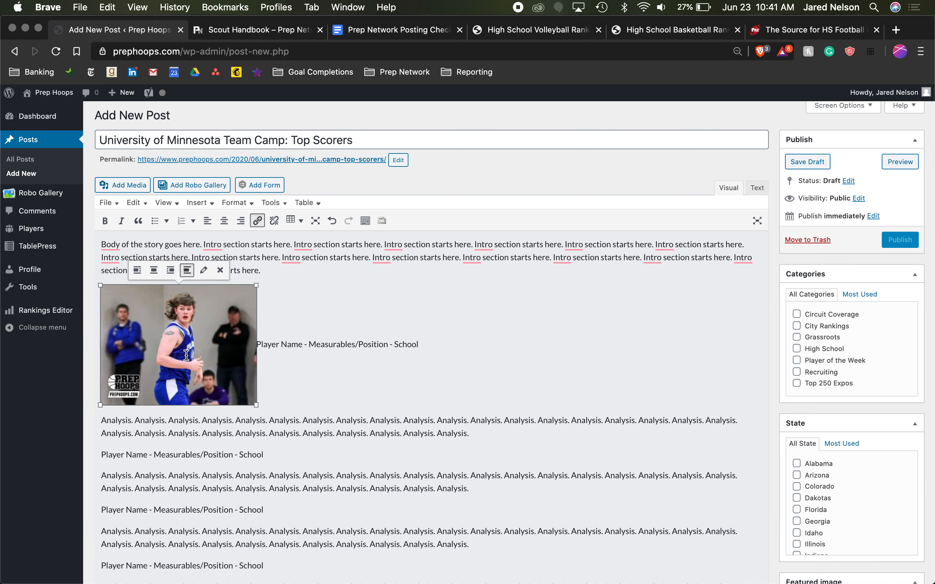
left_click(328, 270)
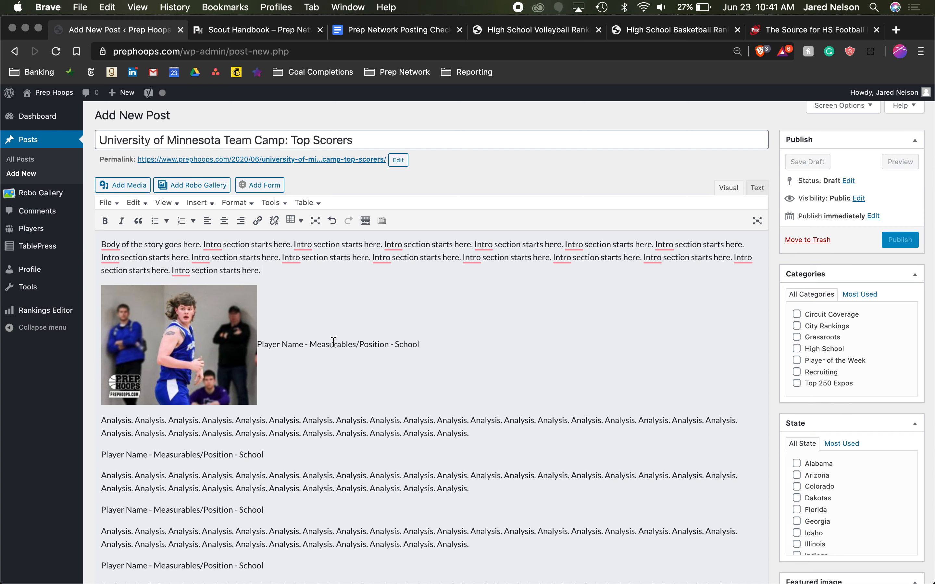
left_click(214, 347)
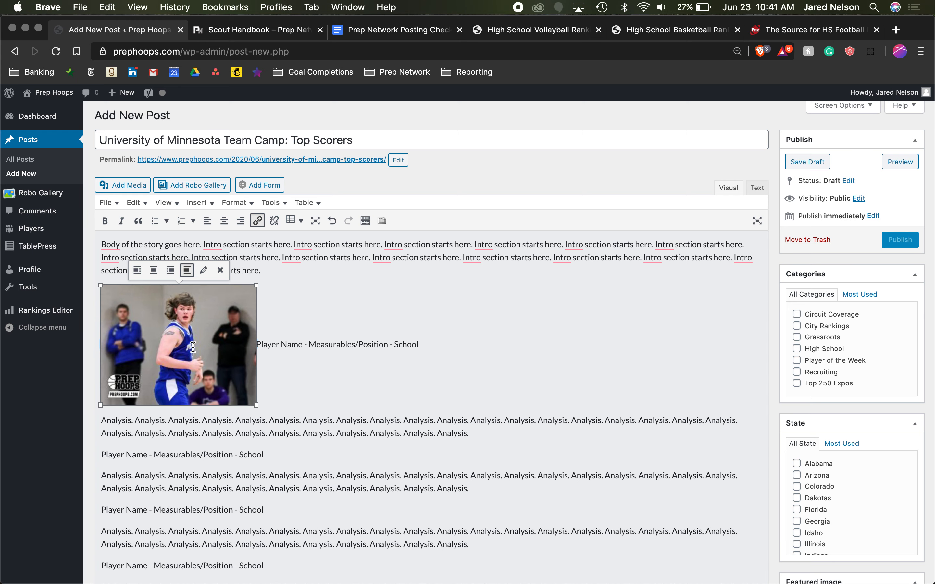
left_click(133, 275)
left_click(262, 381)
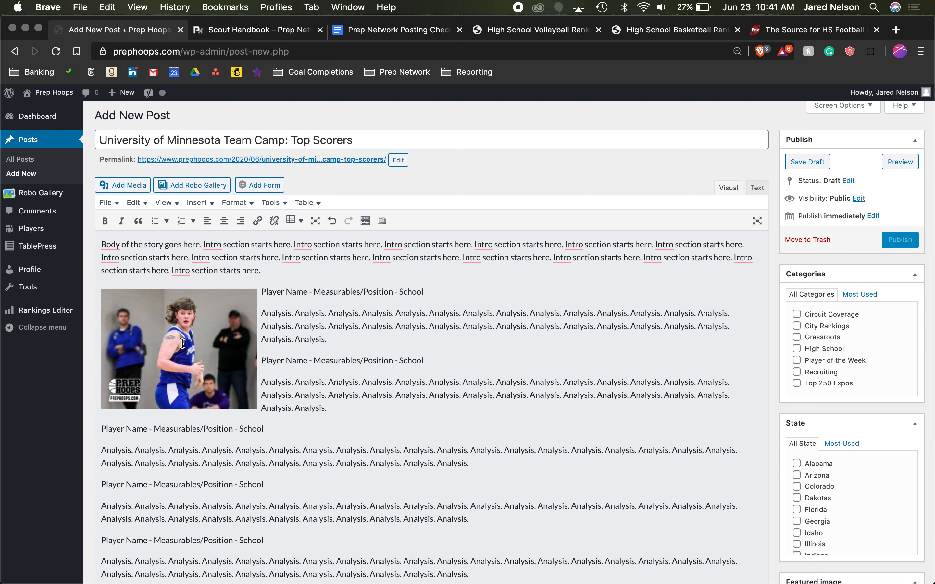
- Try the Thumbnail – 150 × 150 size on the player photo, return it to Medium – 300 × 231 and update the image
left_click(183, 344)
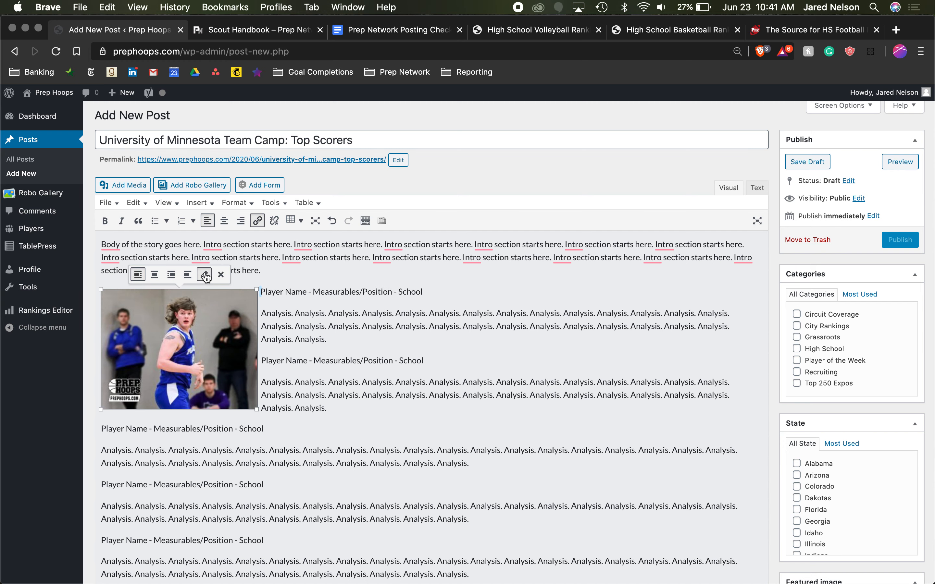
left_click(216, 271)
left_click(232, 260)
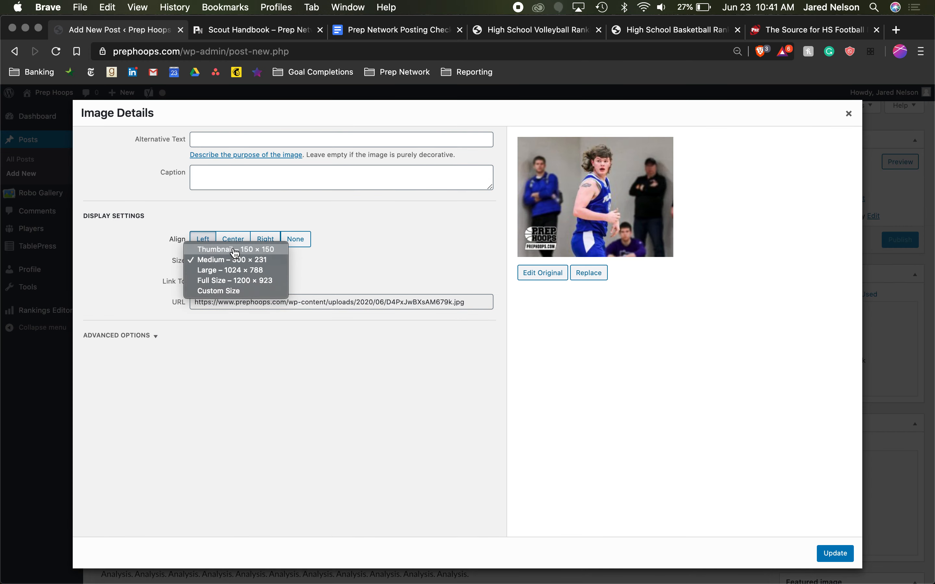
left_click(235, 248)
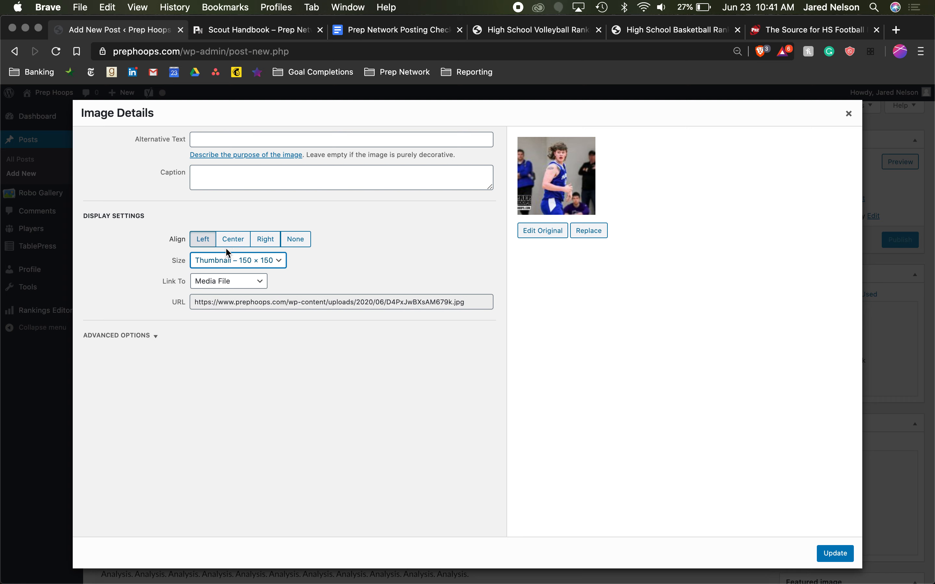
left_click(215, 264)
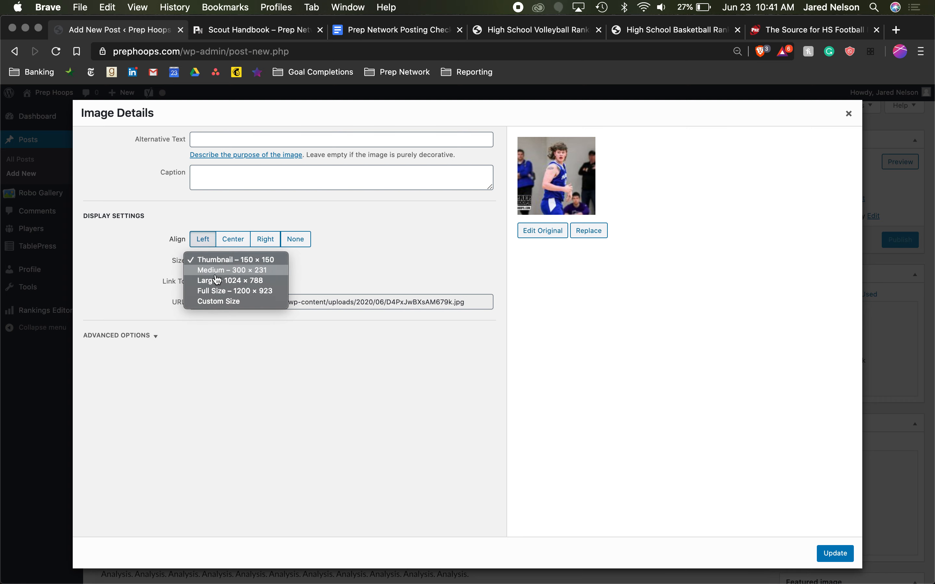
left_click(233, 270)
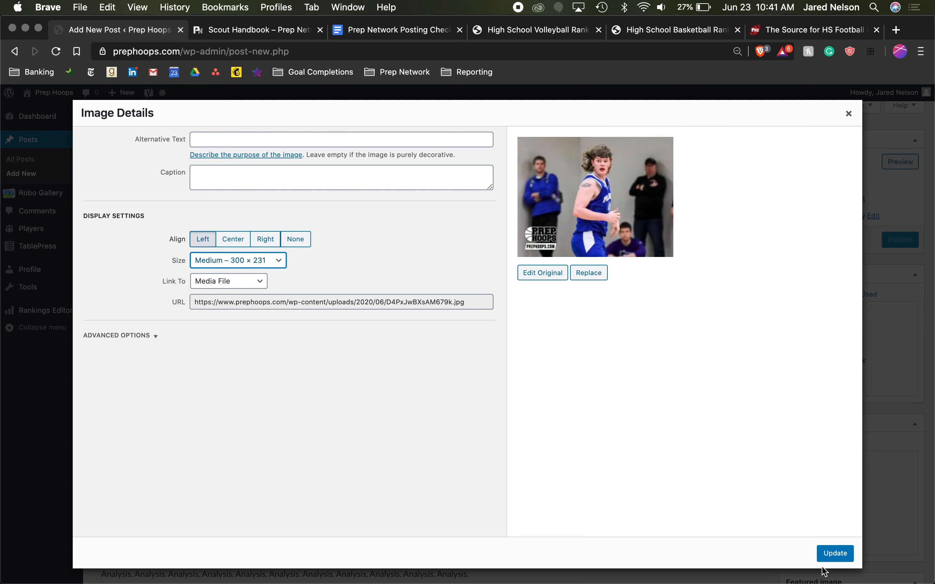
left_click(830, 556)
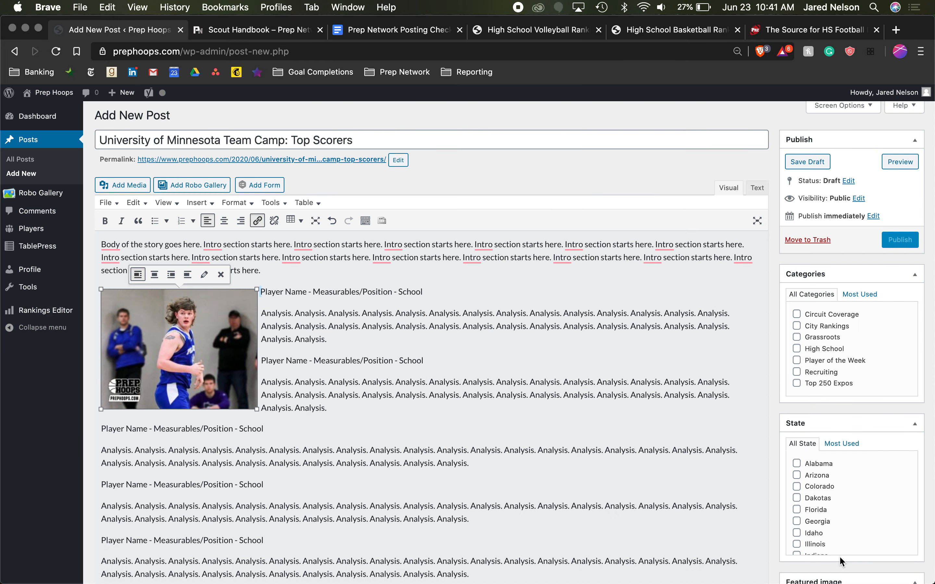
- Align the player photo right beside the first player sections and check its image details
left_click(177, 275)
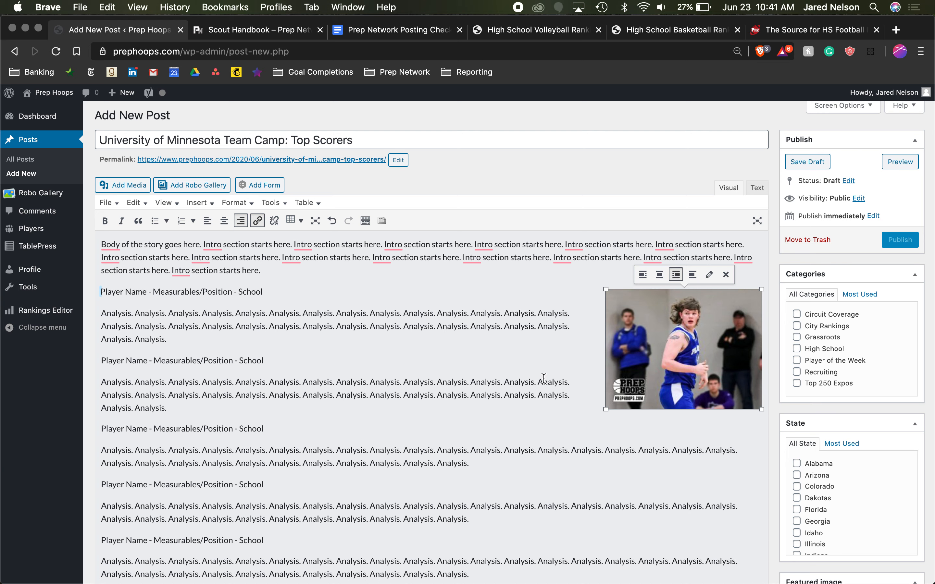
left_click(702, 281)
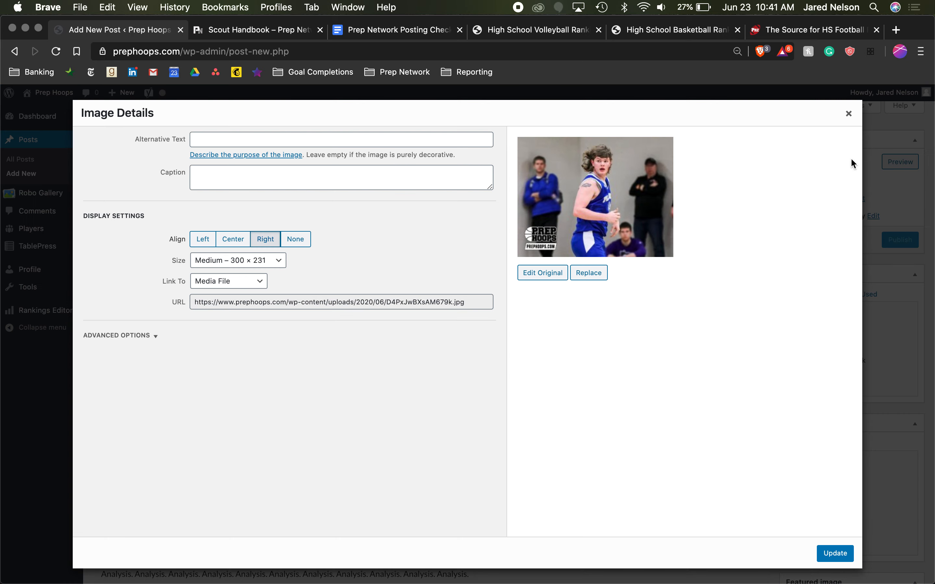
left_click(848, 114)
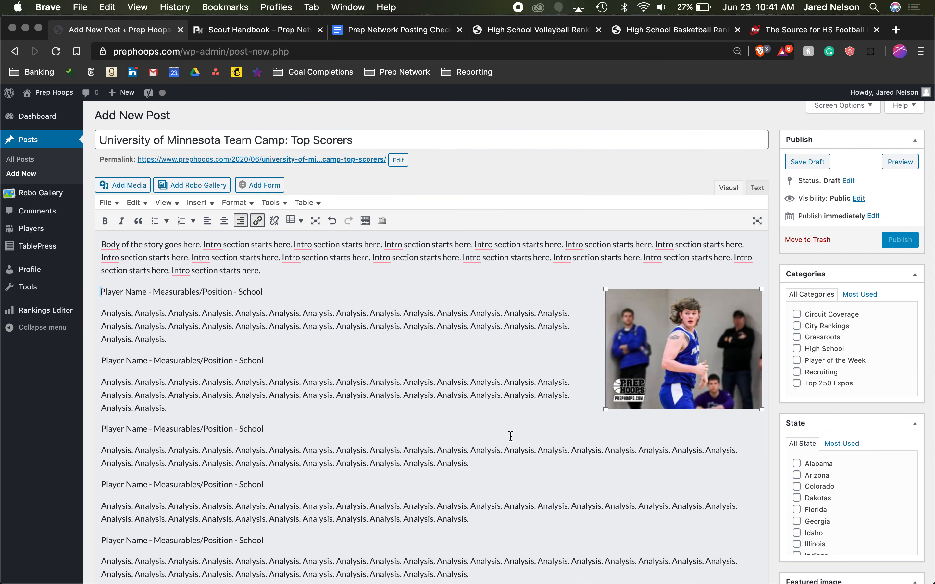
left_click(458, 440)
left_click(101, 485)
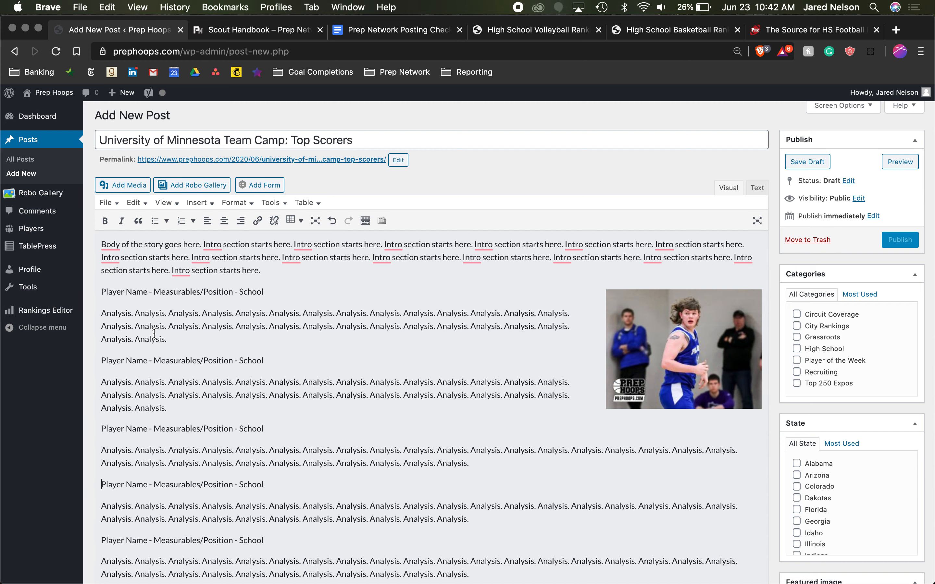
- Search the media library for existing photos of the ranked player by name and close the library
left_click(137, 187)
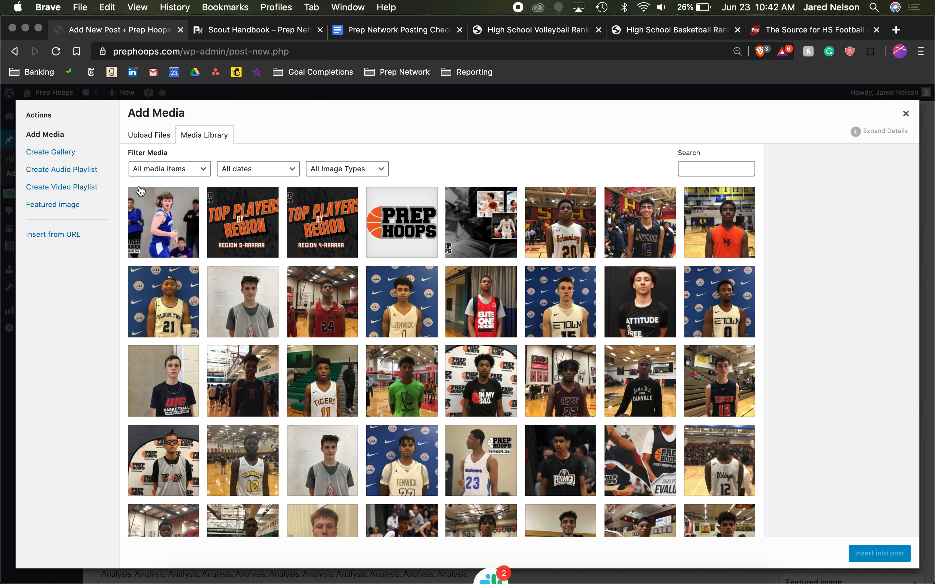
left_click(719, 161)
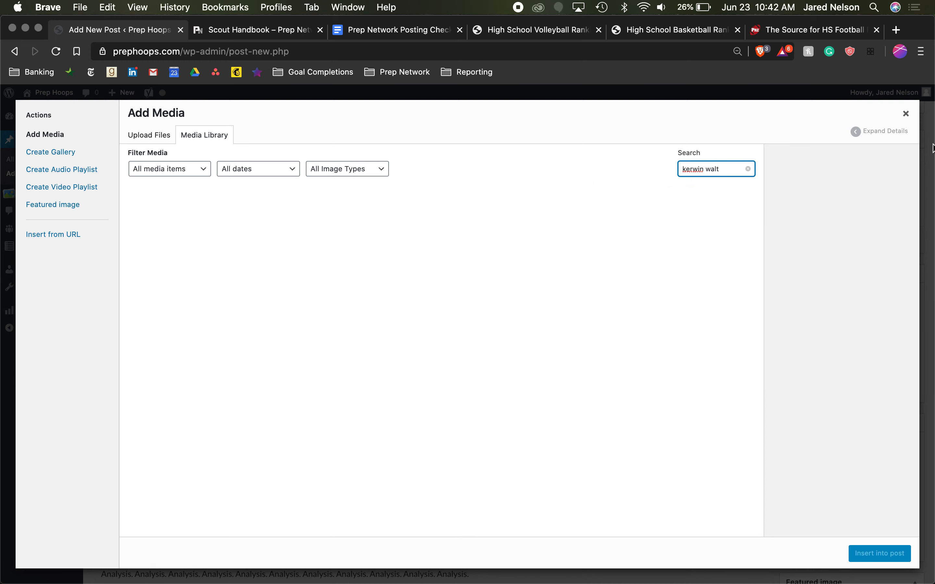
left_click(905, 114)
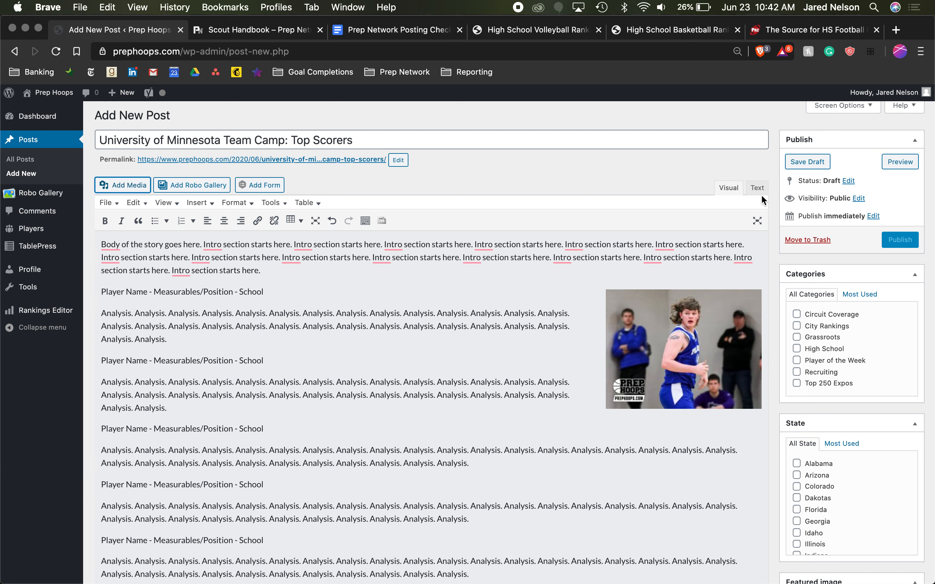
- Save the post as a draft and look over its body and the placed photo
left_click(807, 162)
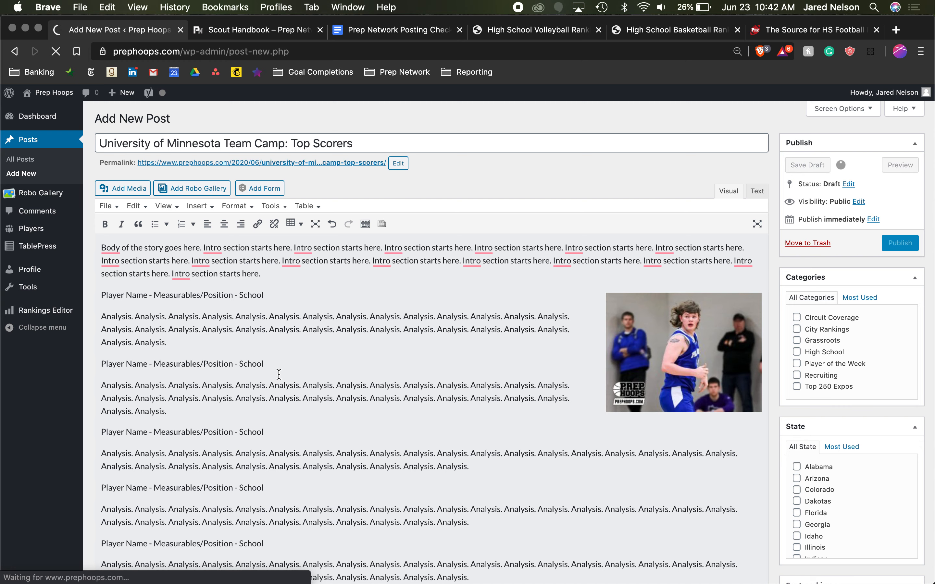
scroll(279, 374, "down", 3)
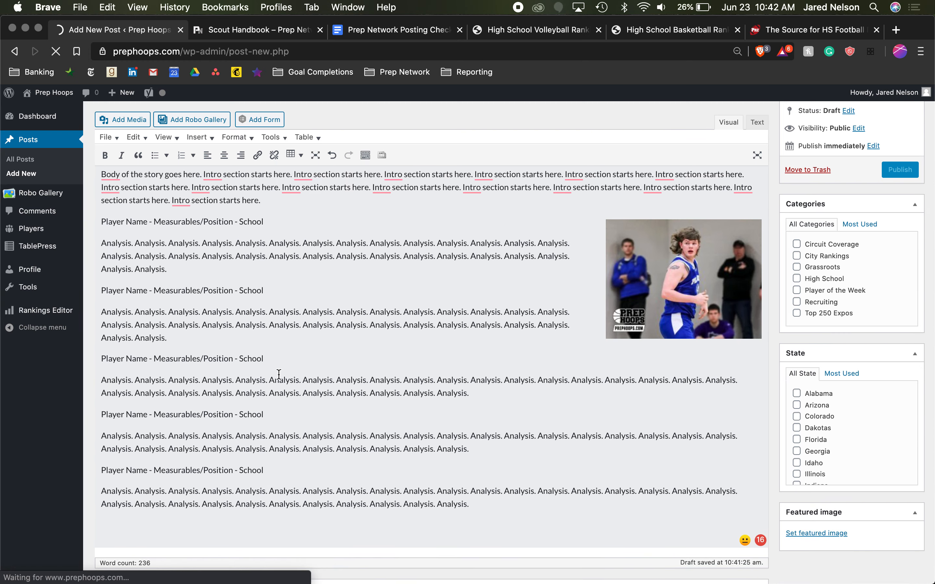
scroll(277, 377, "up", 3)
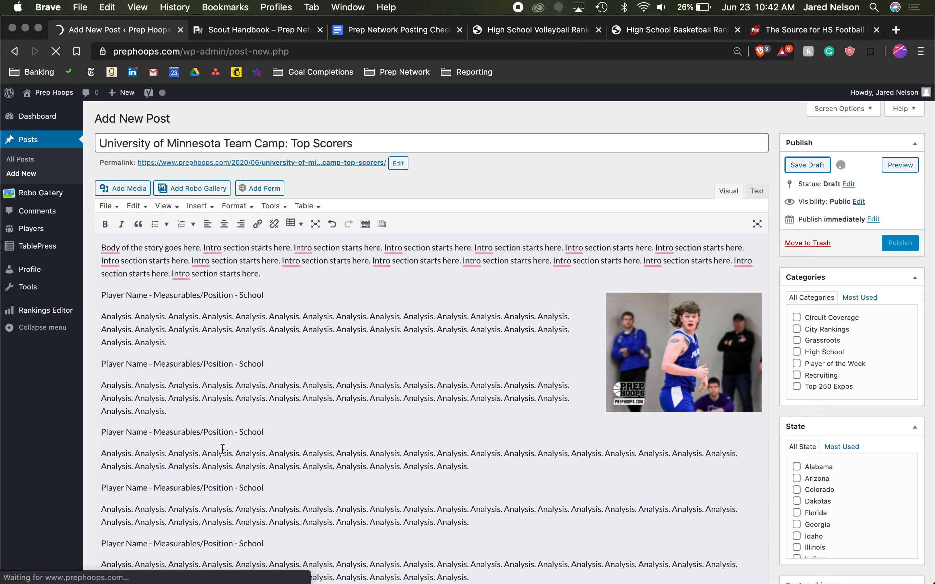
scroll(223, 449, "down", 2)
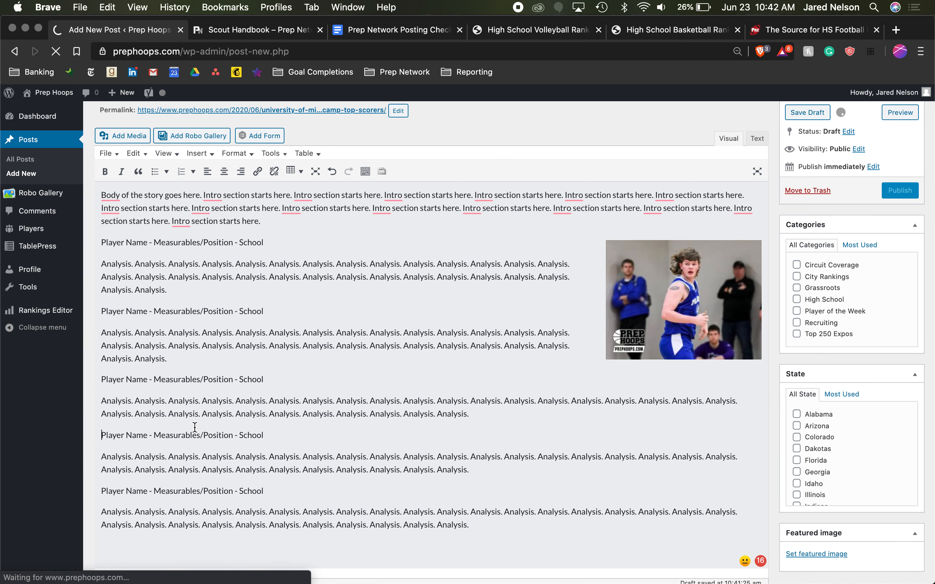
scroll(232, 429, "up", 1)
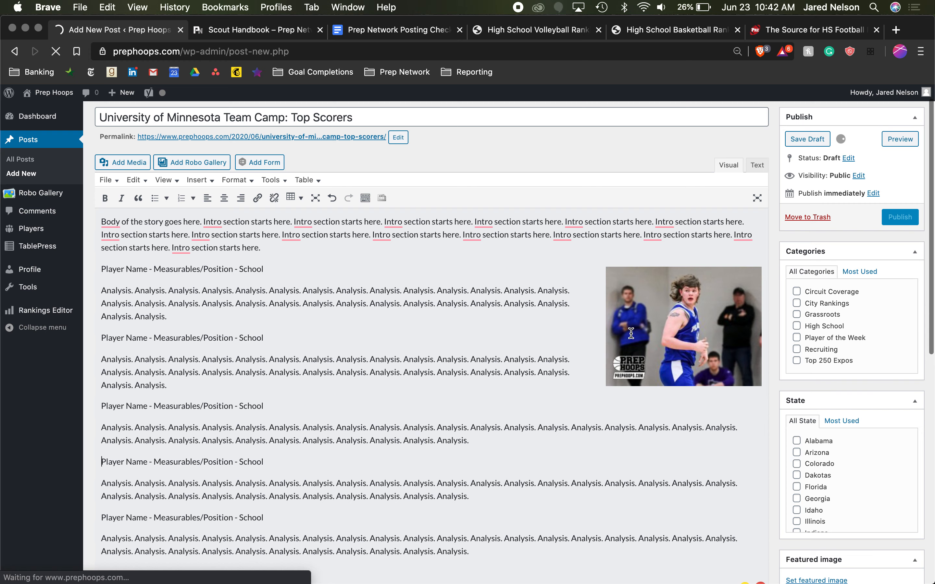
scroll(318, 436, "up", 1)
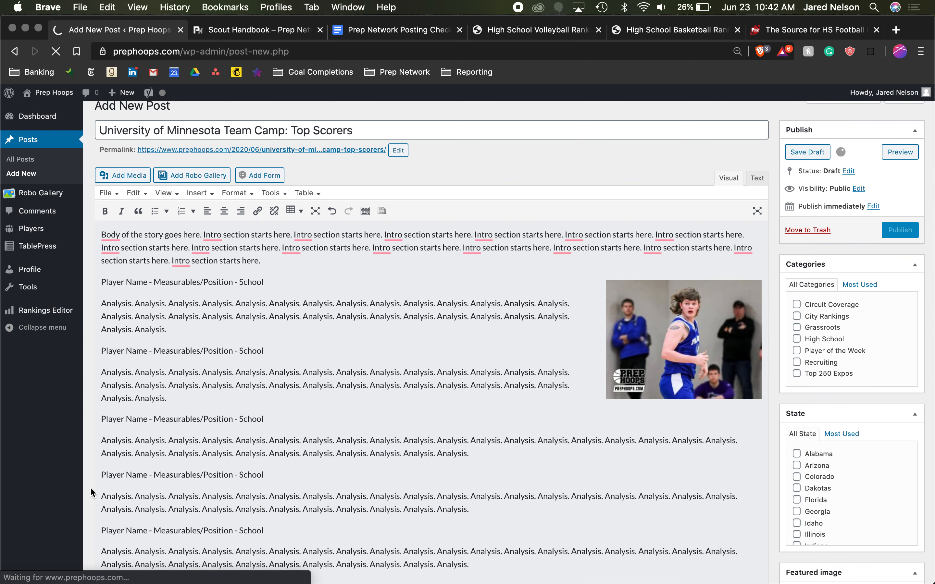
- Compare the existing player photos in the media library and insert the Hopkins number 12 shooting photo into the post
left_click(134, 178)
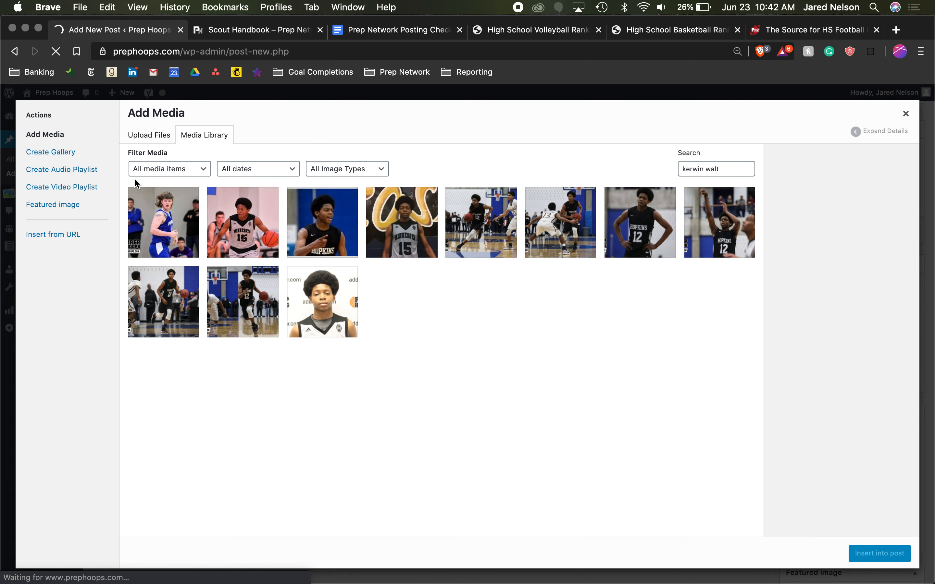
left_click(732, 162)
double_click(705, 165)
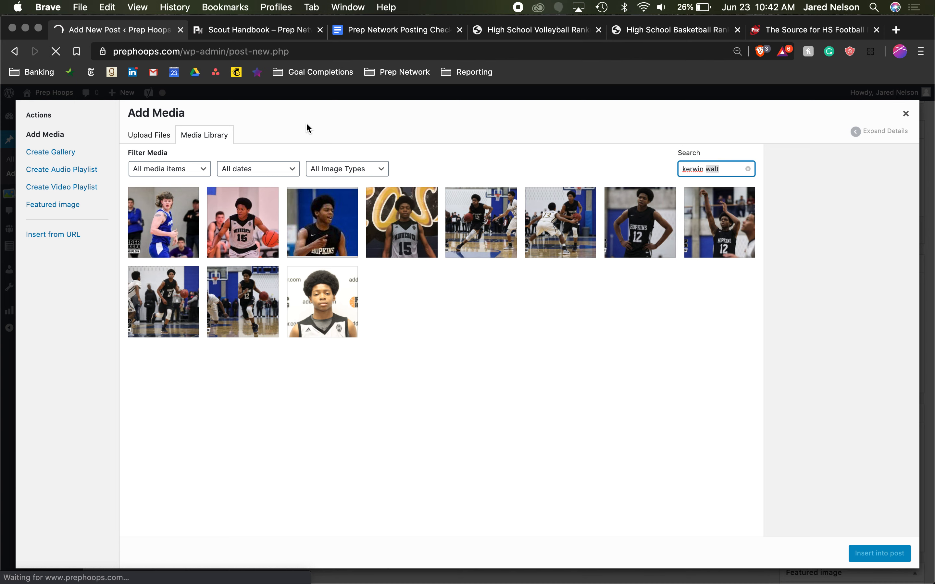
left_click(149, 135)
left_click(204, 135)
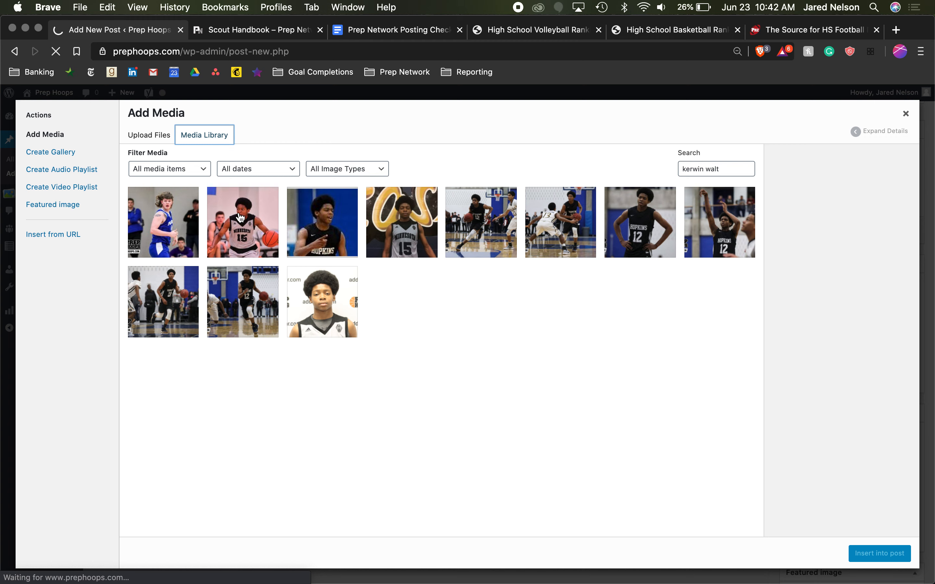
left_click(187, 225)
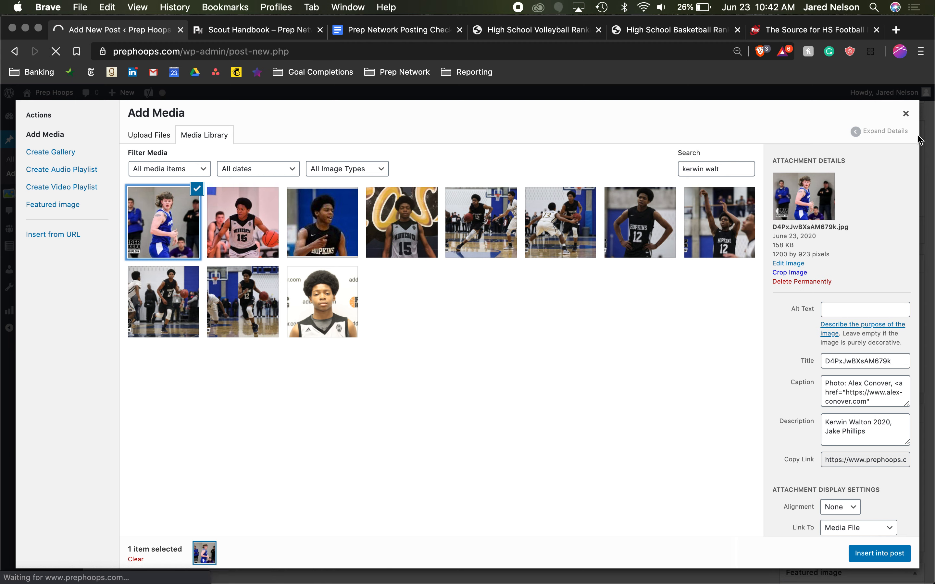
left_click(339, 213)
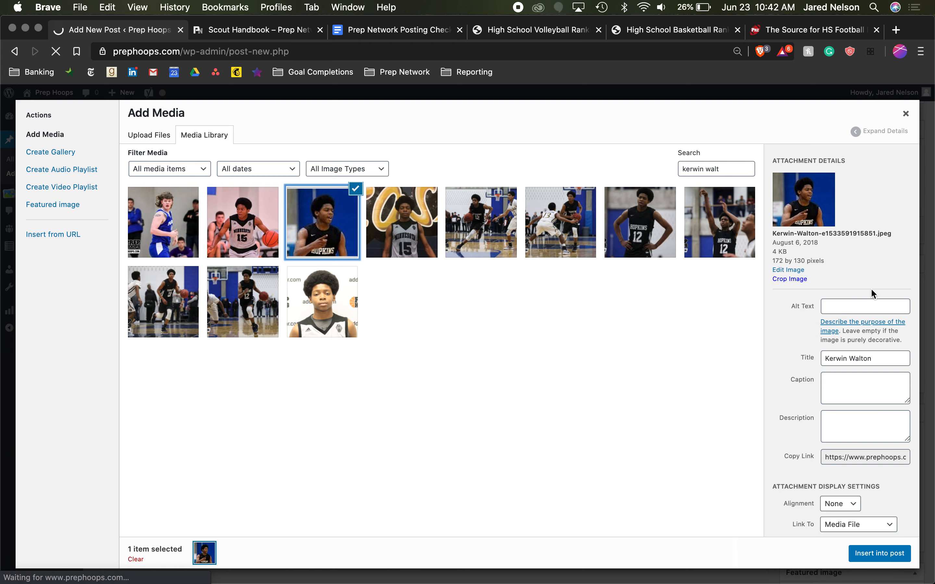
left_click(702, 239)
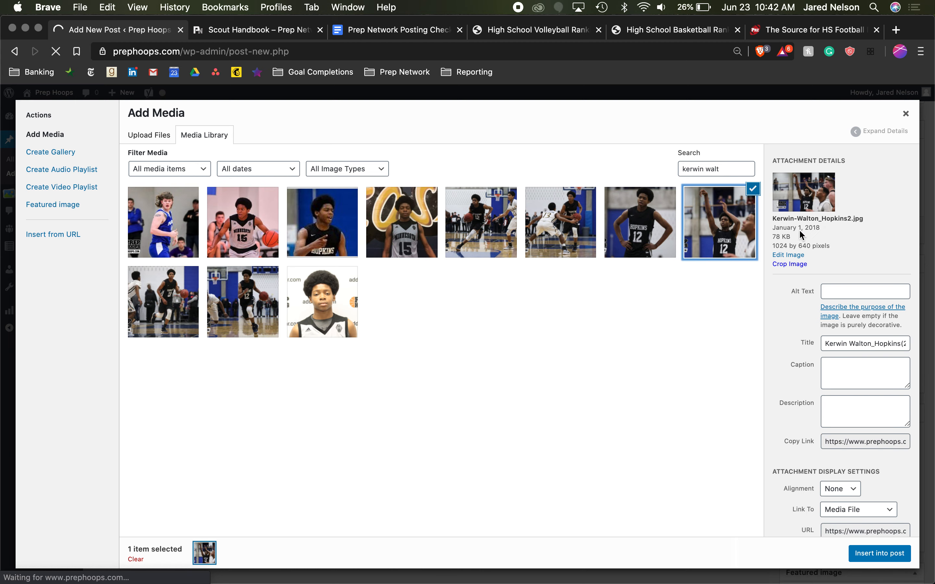
left_click(886, 553)
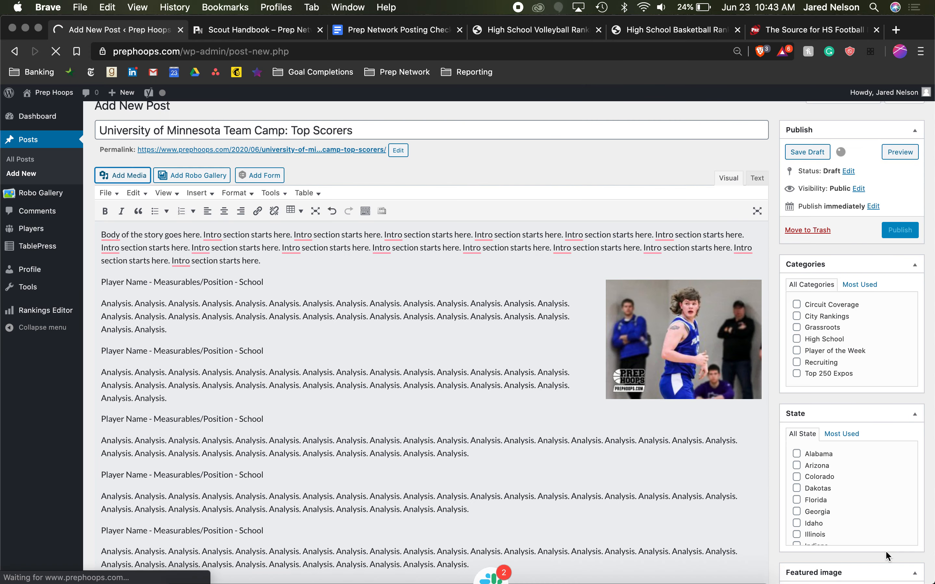
- Align the inserted Hopkins photo left so the last two player sections wrap beside it
scroll(270, 455, "down", 3)
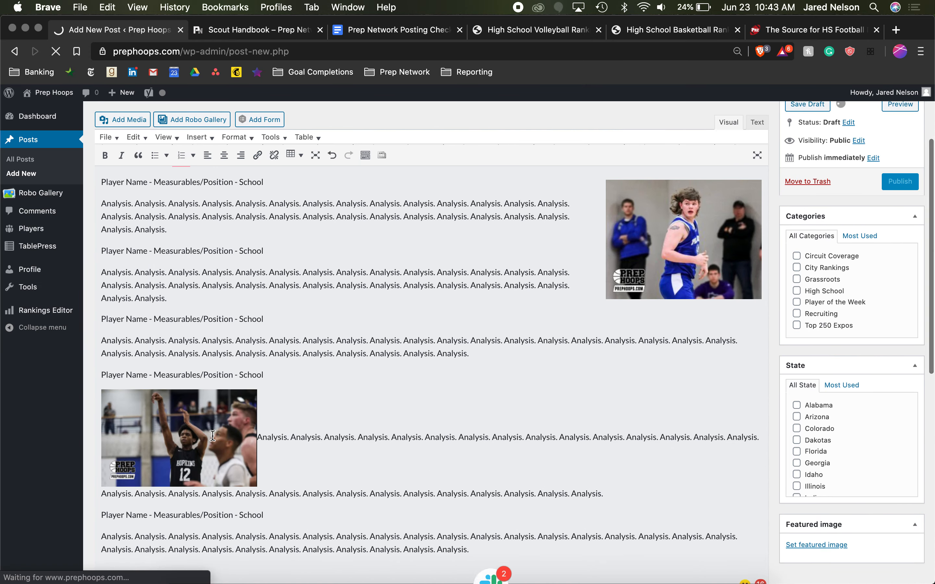
left_click(213, 536)
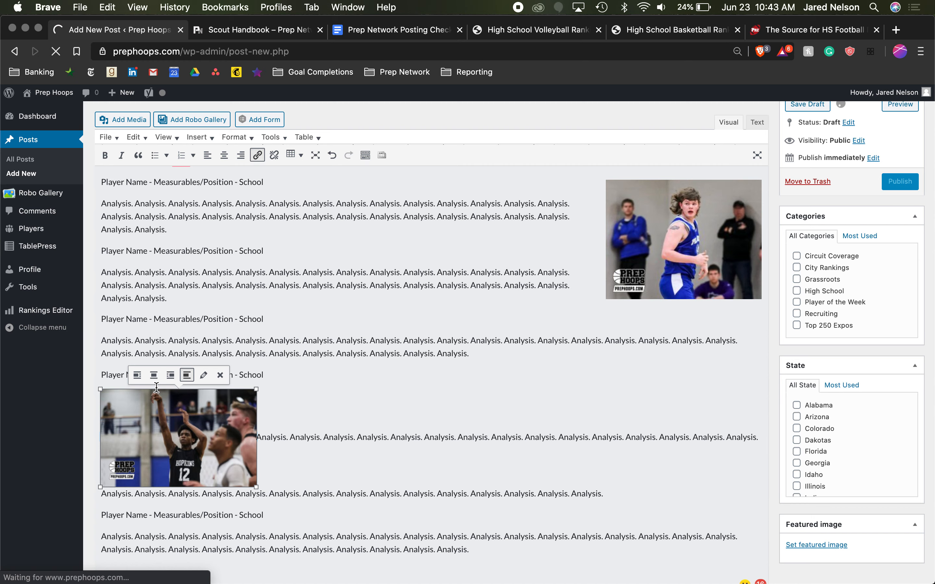
left_click(137, 375)
left_click(477, 473)
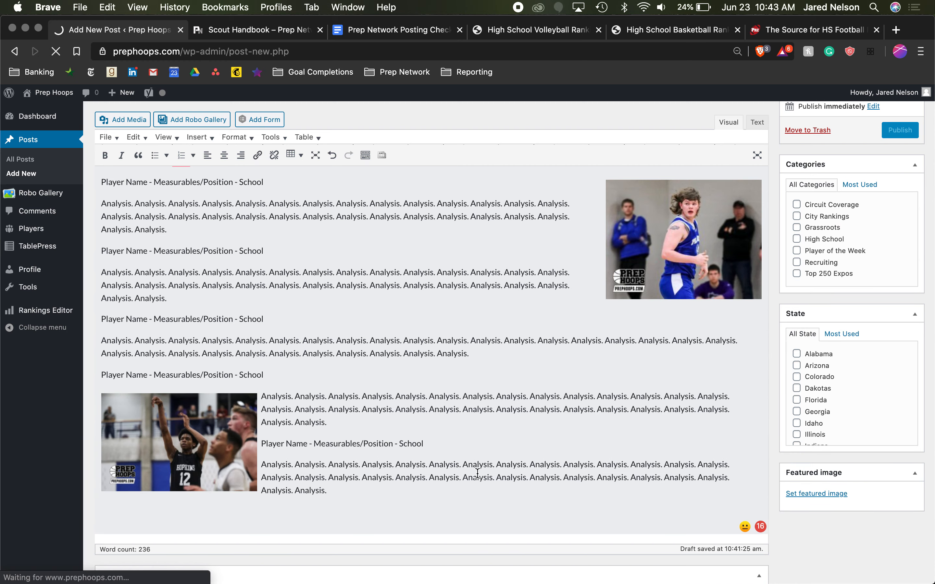
scroll(478, 473, "up", 4)
scroll(477, 472, "down", 5)
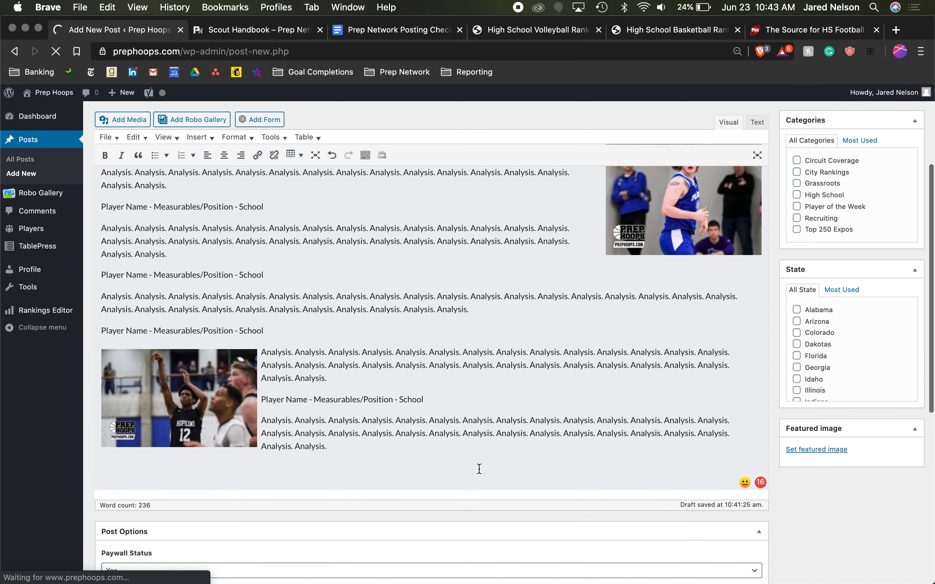
- Review the Paywall Status choices in the post options and keep it set to Yes
scroll(478, 467, "down", 5)
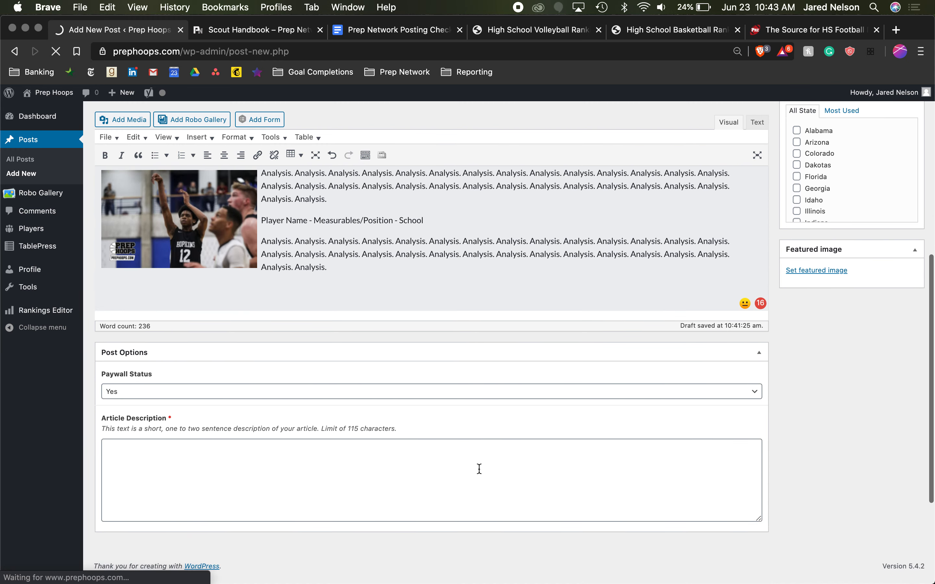
left_click(130, 366)
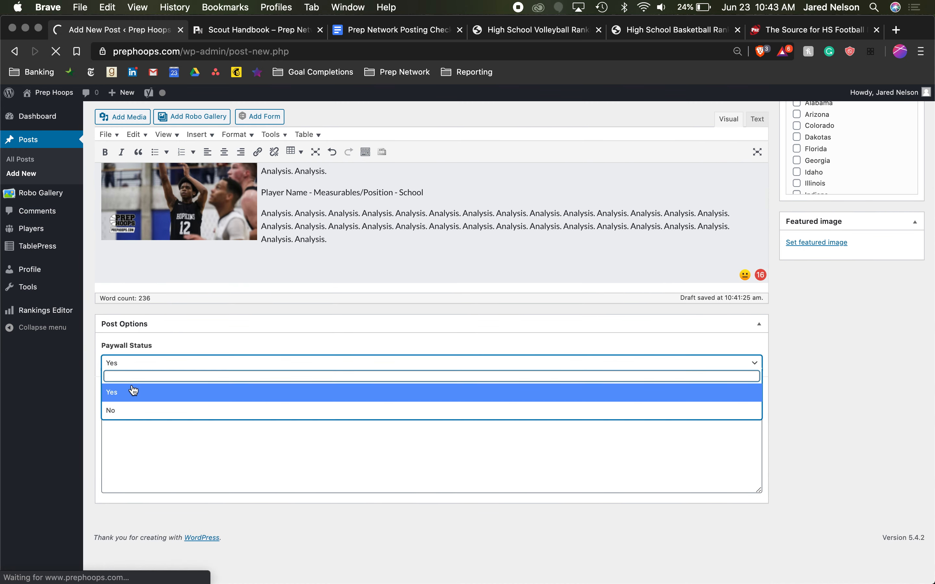
left_click(133, 391)
left_click(174, 363)
left_click(203, 299)
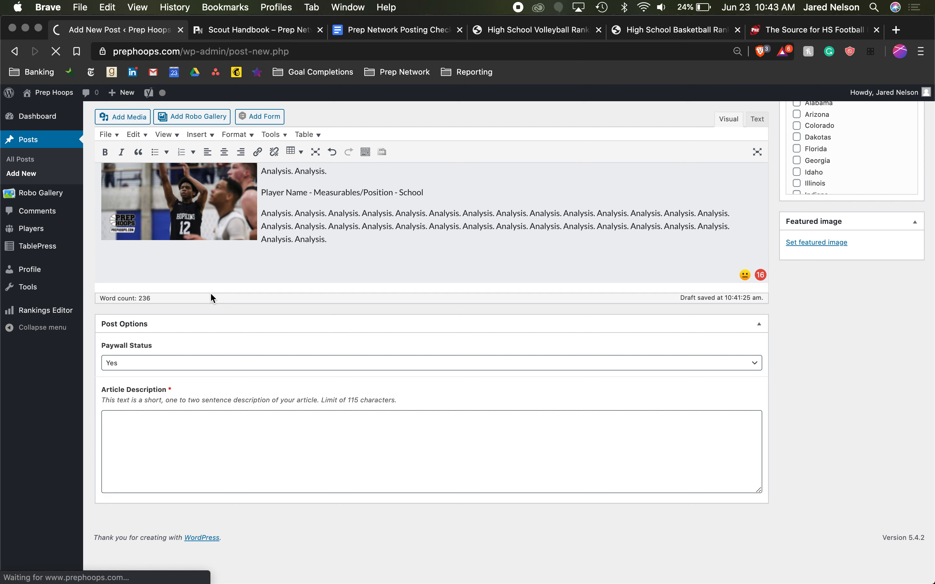
- Examine the required Article Description field and its 115-character limit
scroll(210, 298, "up", 3)
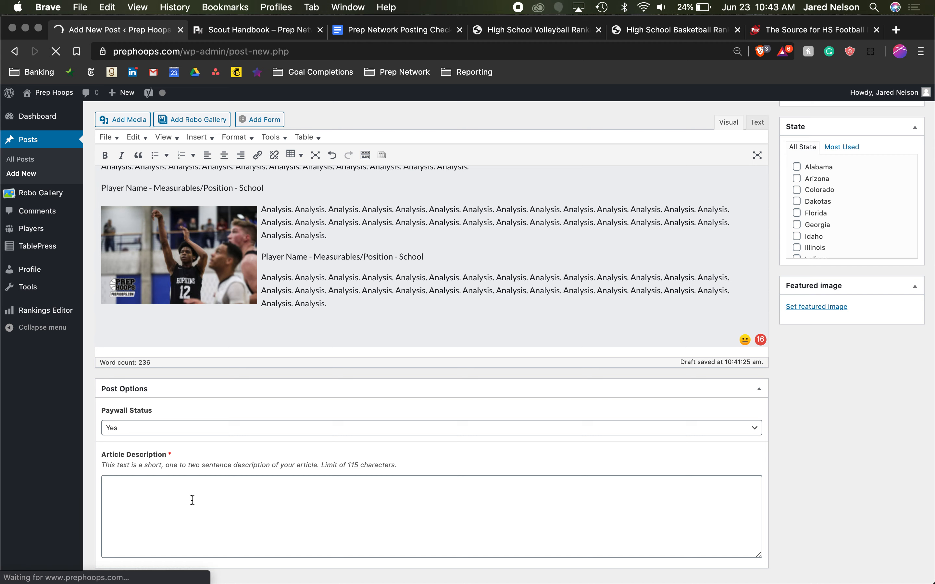
scroll(192, 500, "down", 3)
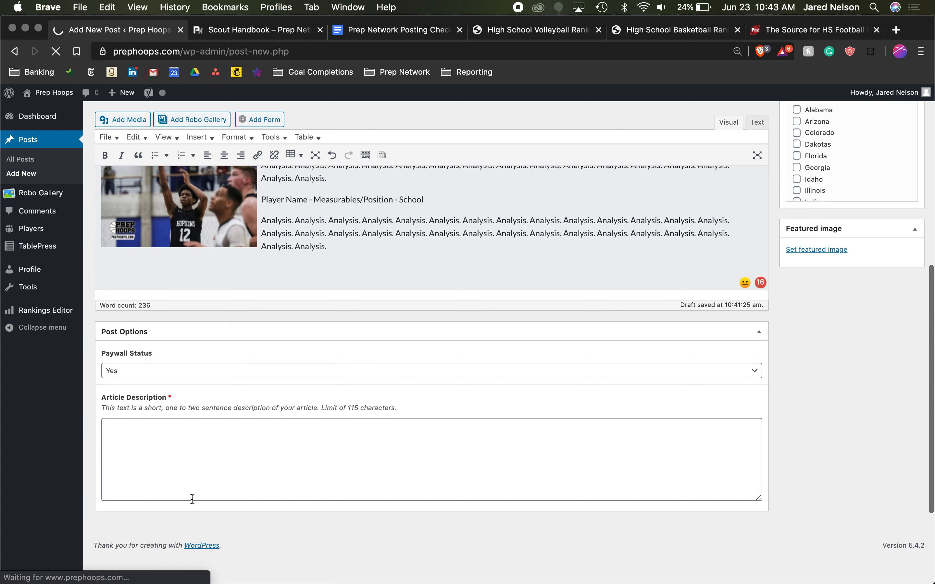
left_click(216, 438)
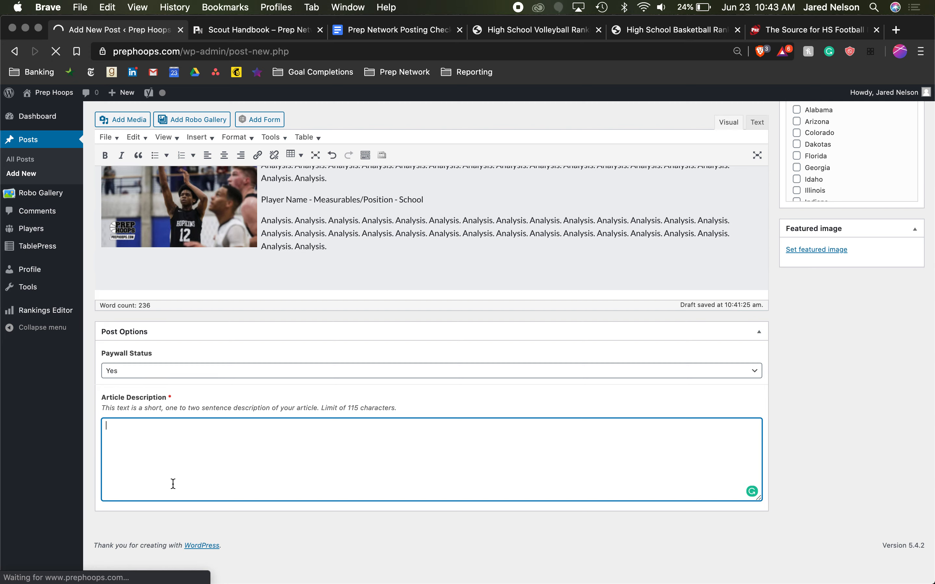
scroll(173, 485, "up", 10)
scroll(173, 483, "down", 13)
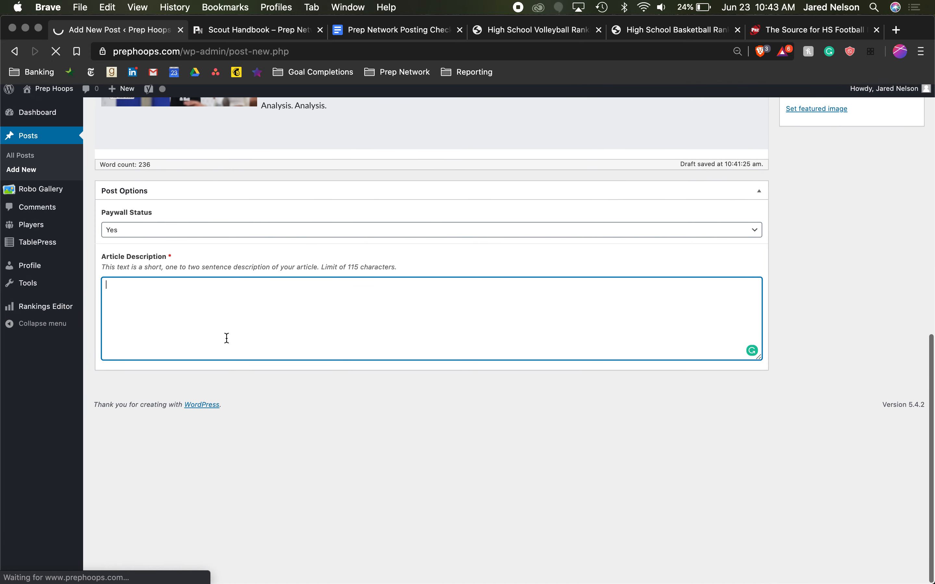
scroll(233, 318, "up", 5)
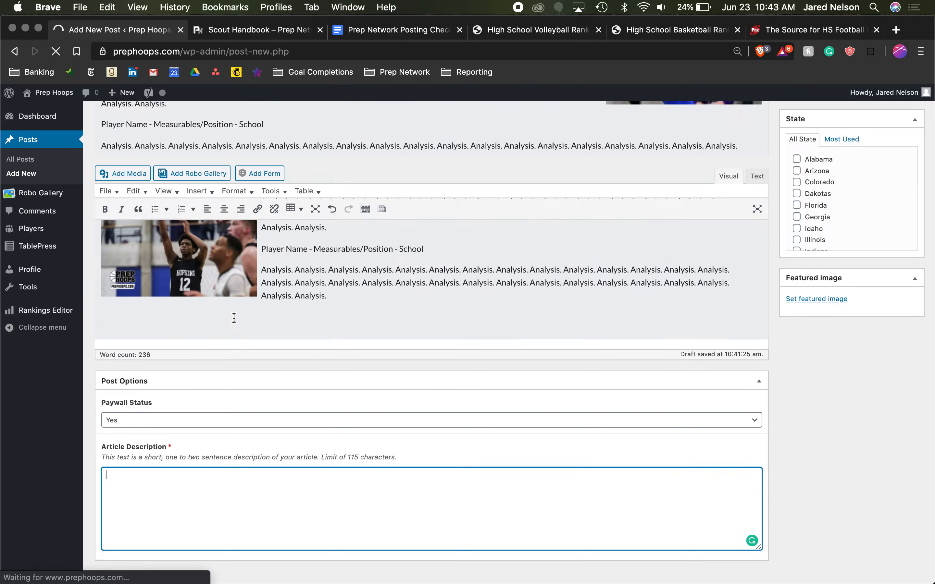
- Reread the post title as the basis for the article description
scroll(233, 317, "up", 10)
double_click(255, 144)
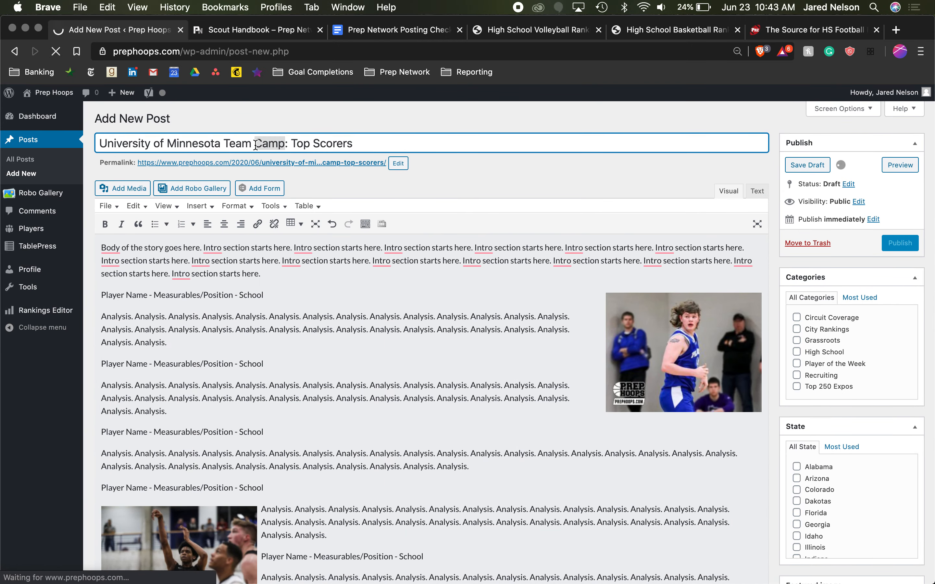
triple_click(255, 145)
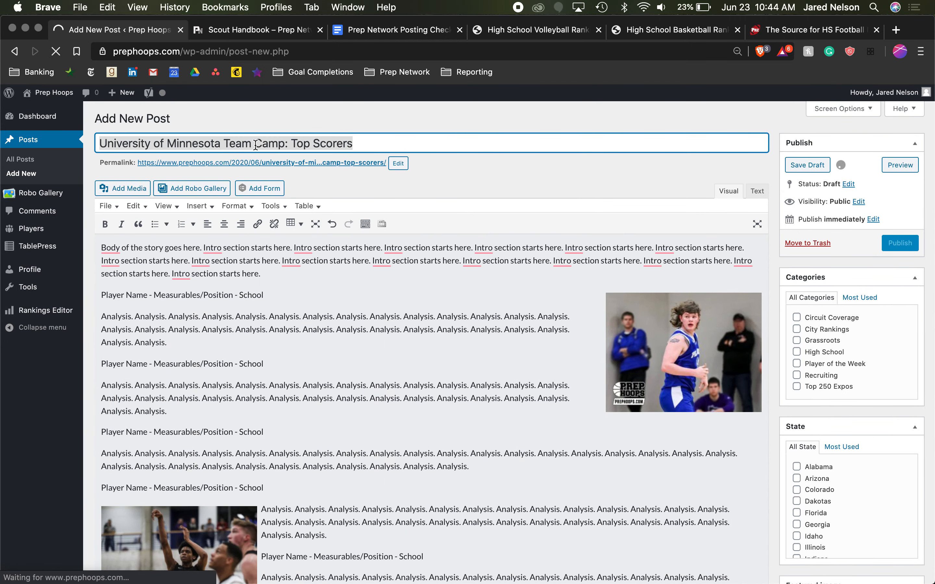
left_click(277, 147)
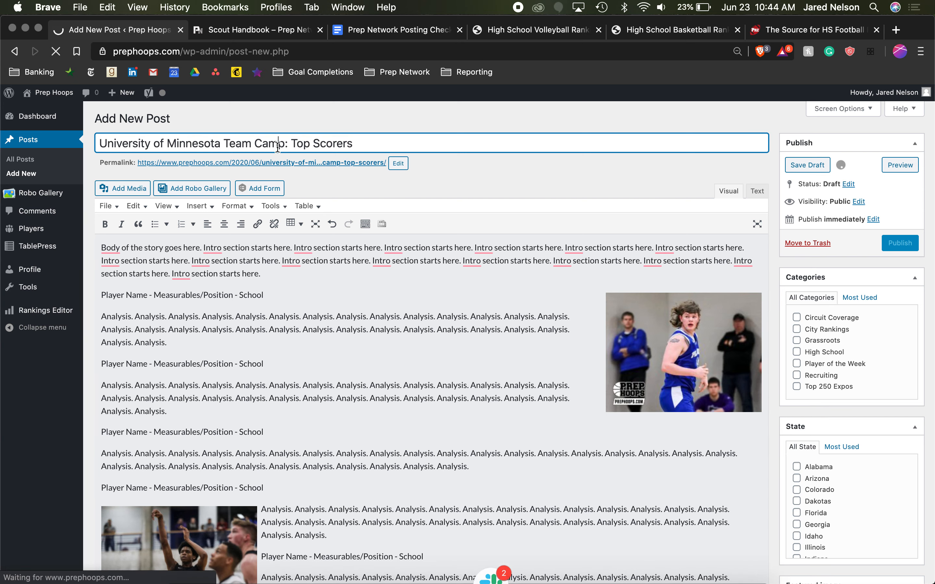
triple_click(298, 143)
- Enter the article description "Who were the standout scorers at the U this weekend"
scroll(273, 309, "down", 15)
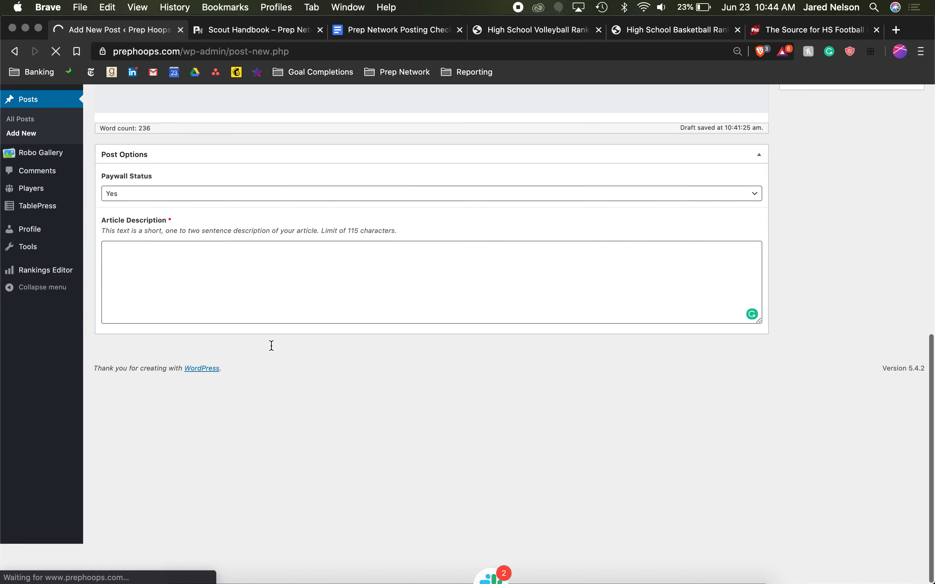
left_click(278, 347)
type("Who were ")
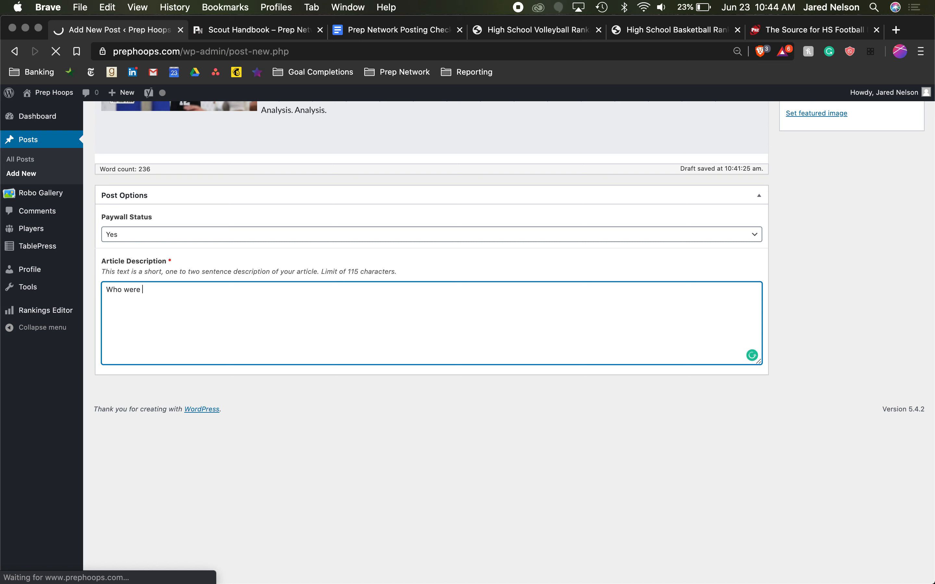
type("the standout scoreres at the U this weeekn")
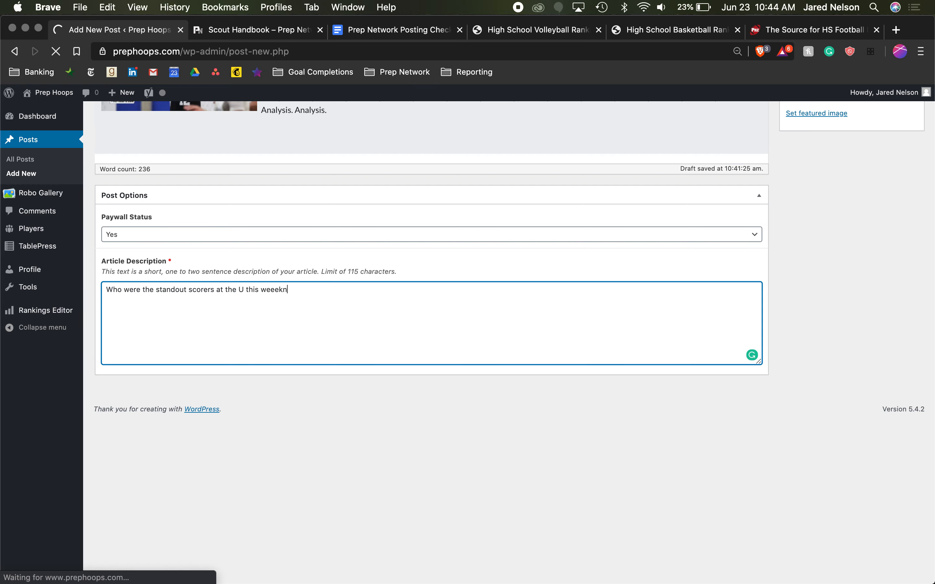
type("kend?")
- Look over the post's body, placed photos and article description
scroll(410, 338, "up", 12)
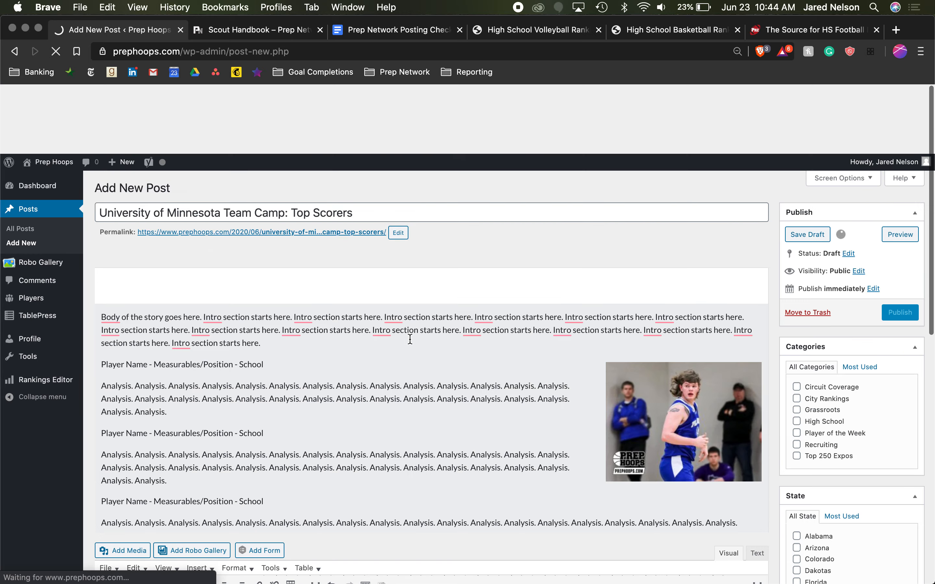
scroll(409, 339, "down", 8)
scroll(410, 340, "down", 2)
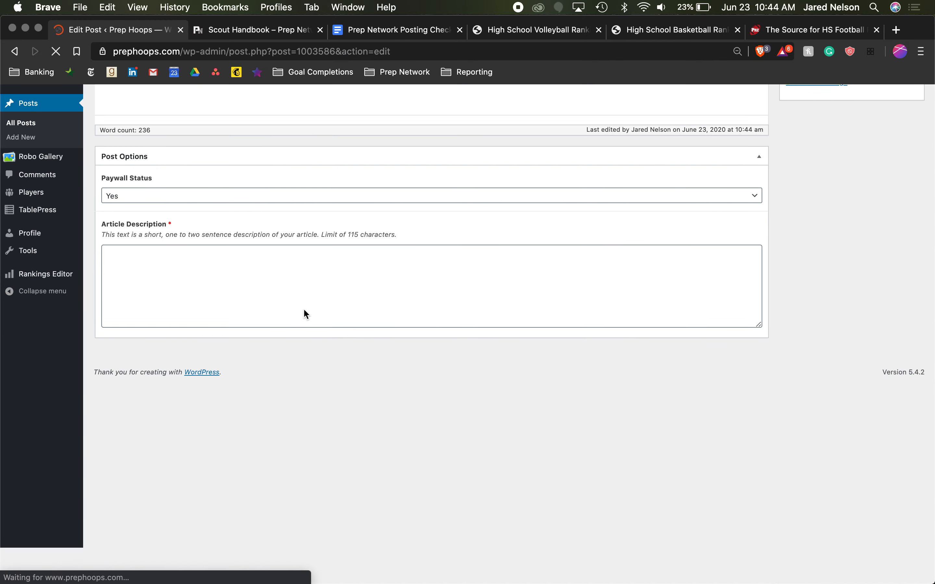
scroll(303, 478, "down", 8)
scroll(304, 482, "up", 5)
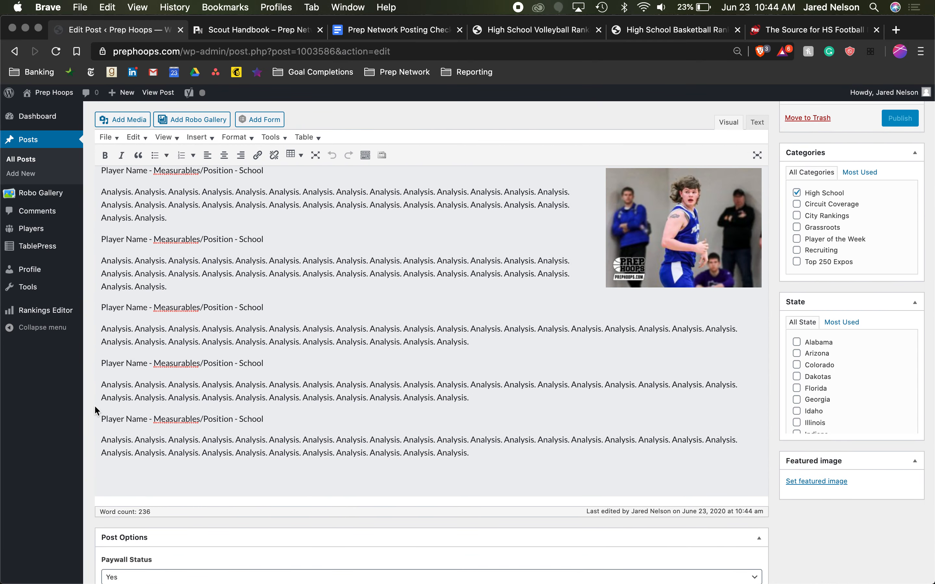
- Search the media library by a player's surname and insert the covid-recruiting.jpg image into the post at Medium – 300 × 188
left_click(141, 120)
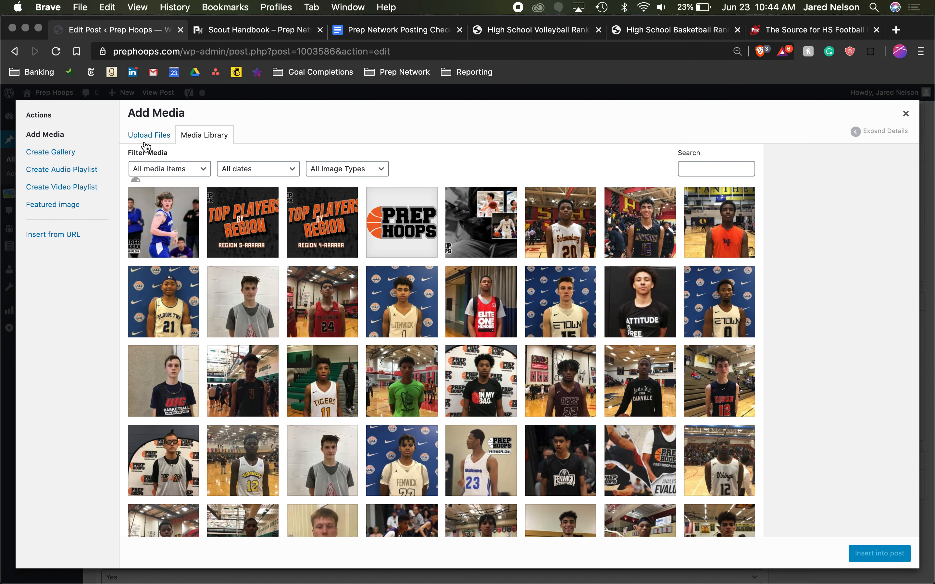
left_click(147, 136)
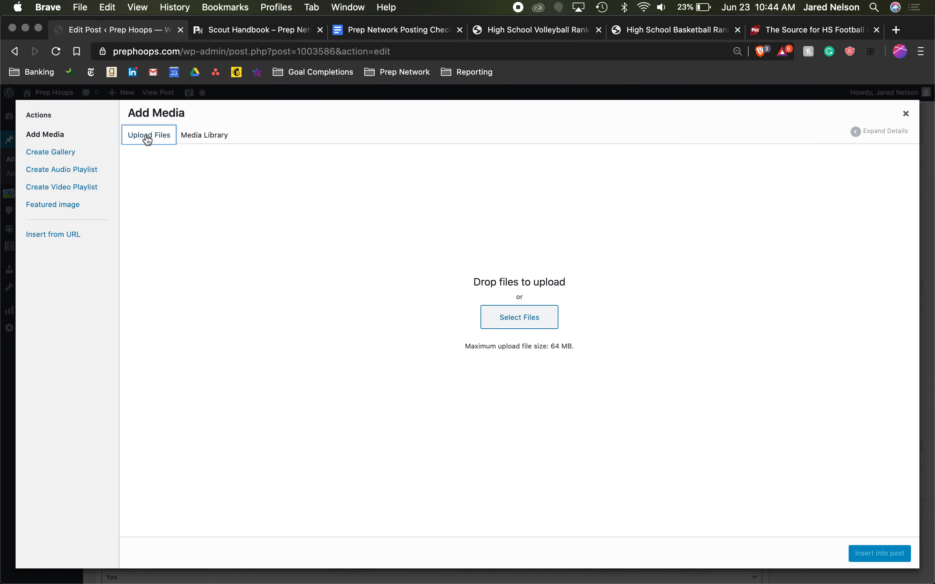
left_click(191, 140)
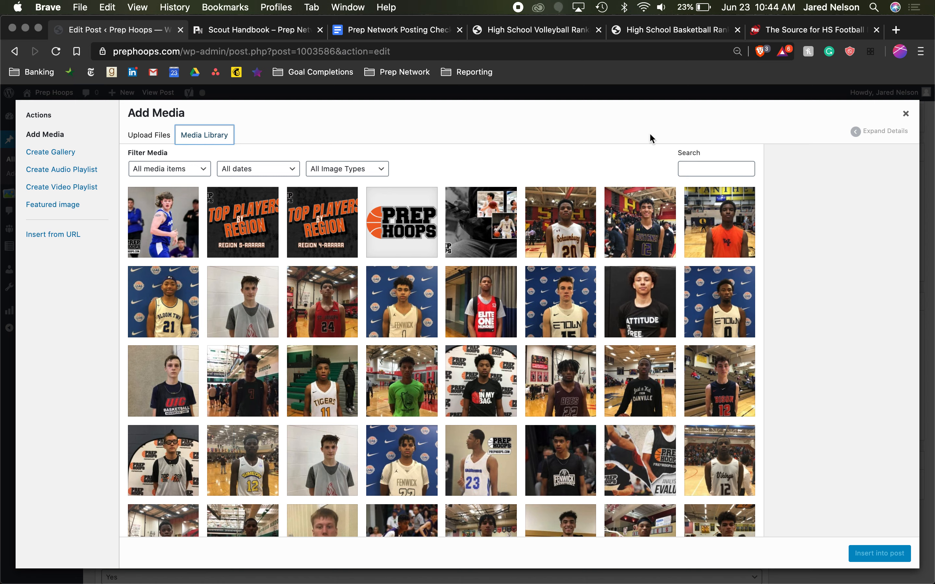
left_click(715, 166)
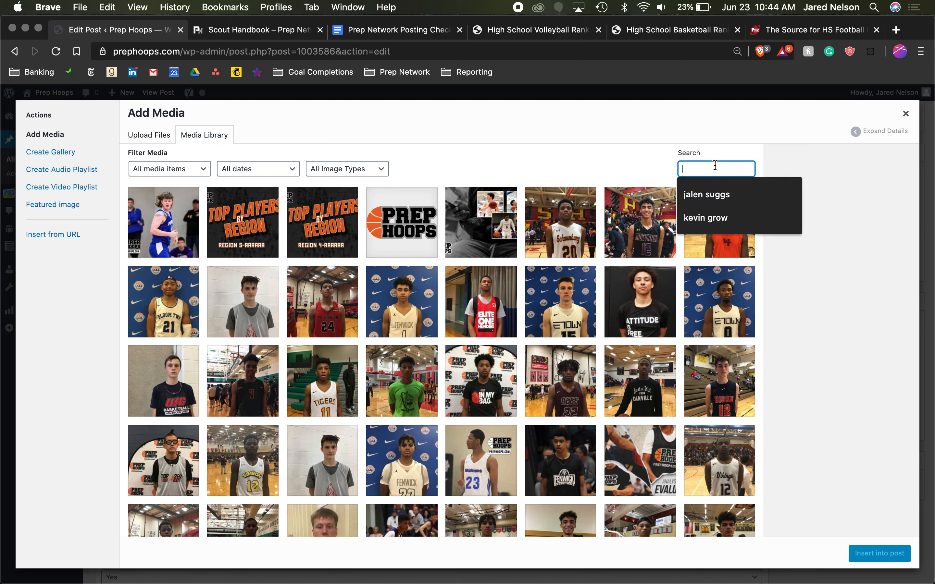
type("Tschetter")
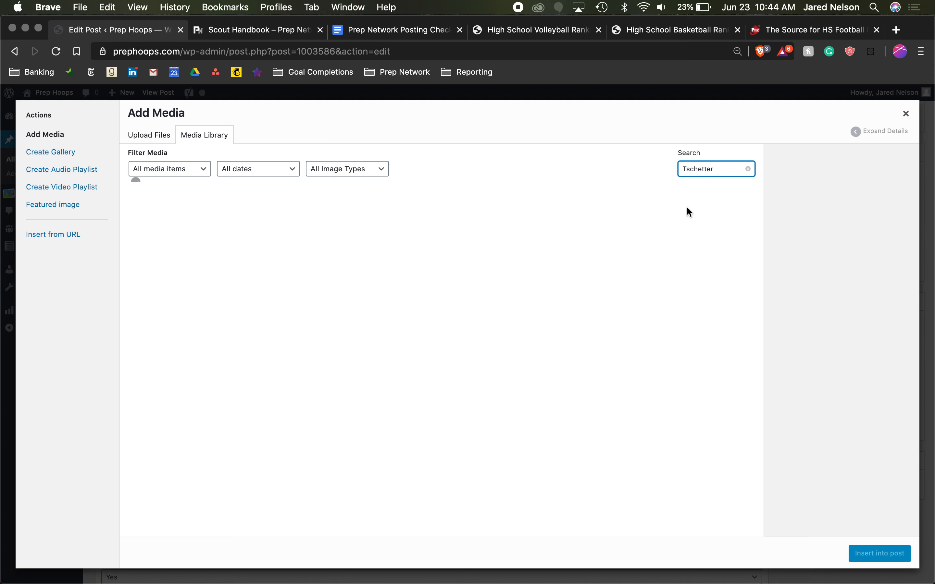
left_click(181, 224)
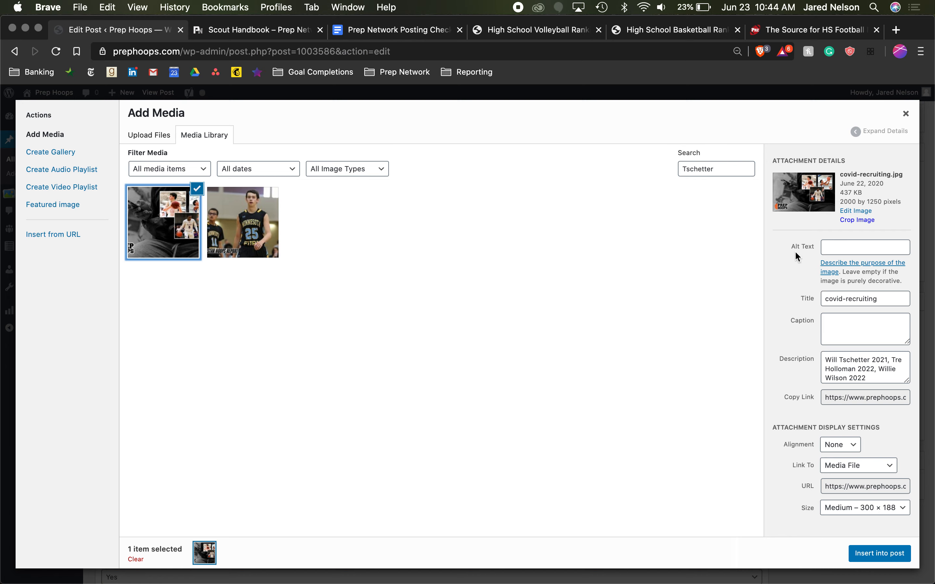
left_click(884, 552)
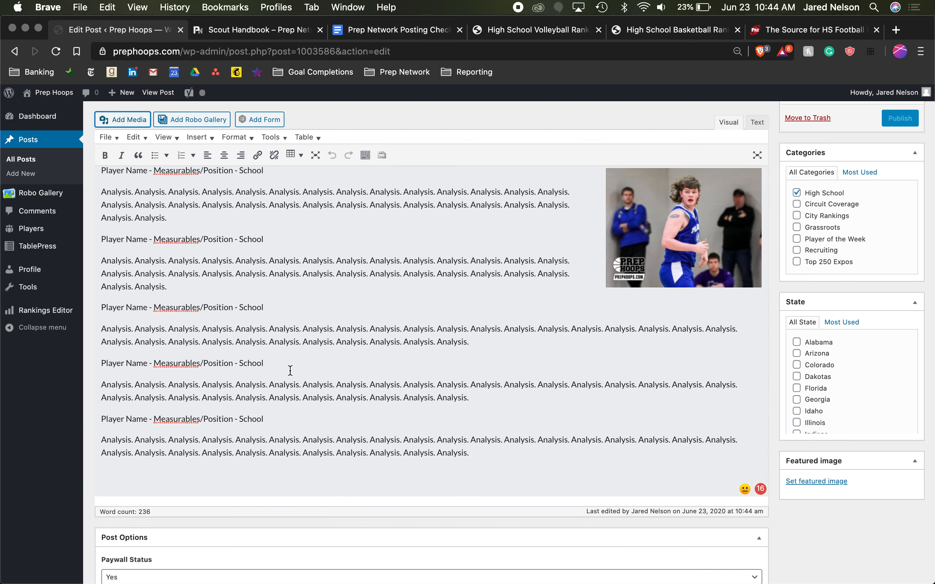
- Left-align the inserted covid-recruiting.jpg image so the last player's heading and analysis wrap beside it
left_click(181, 426)
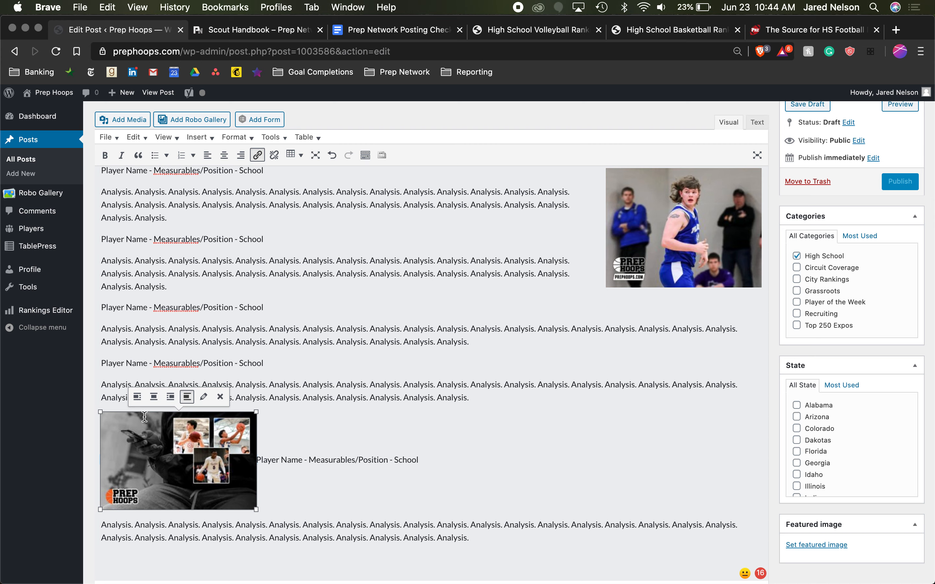
left_click(137, 396)
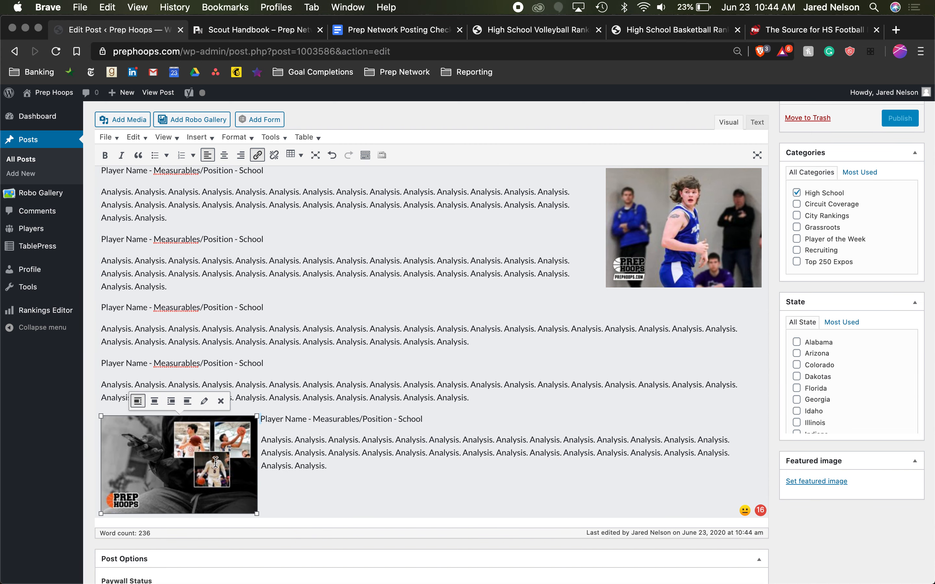
left_click(367, 450)
scroll(248, 462, "down", 4)
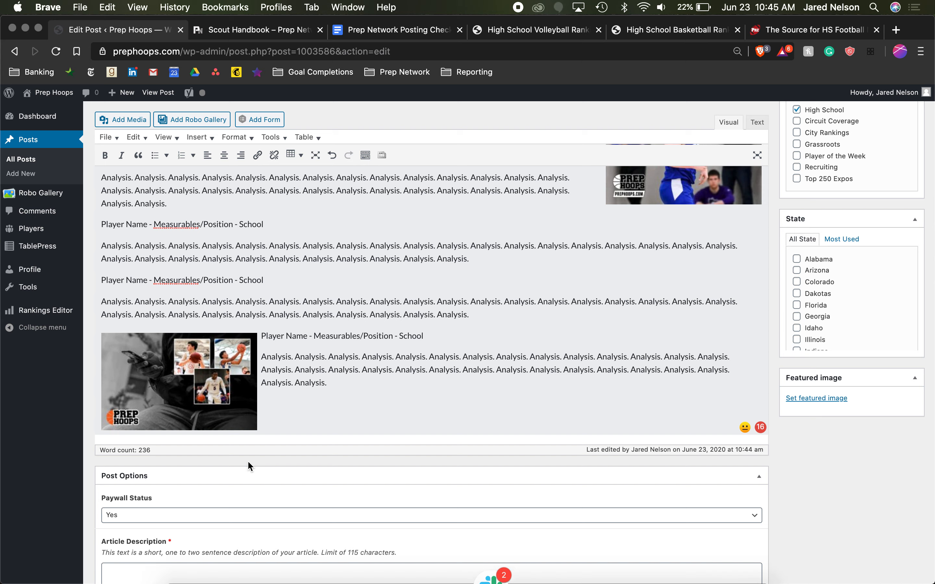
- Enter the article description "Who were the top scorers at the U this weekend?" in the post options
scroll(247, 460, "down", 5)
scroll(248, 462, "down", 2)
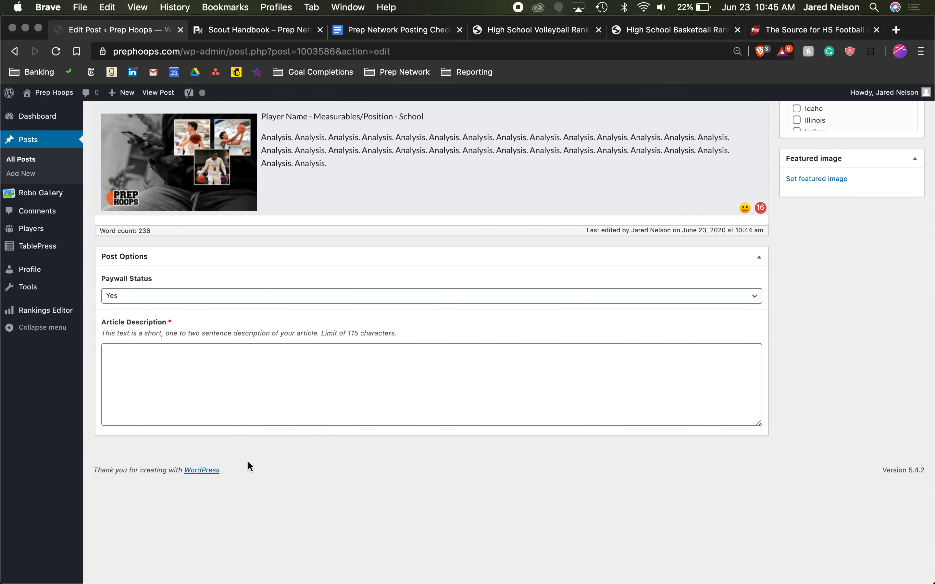
scroll(284, 409, "up", 4)
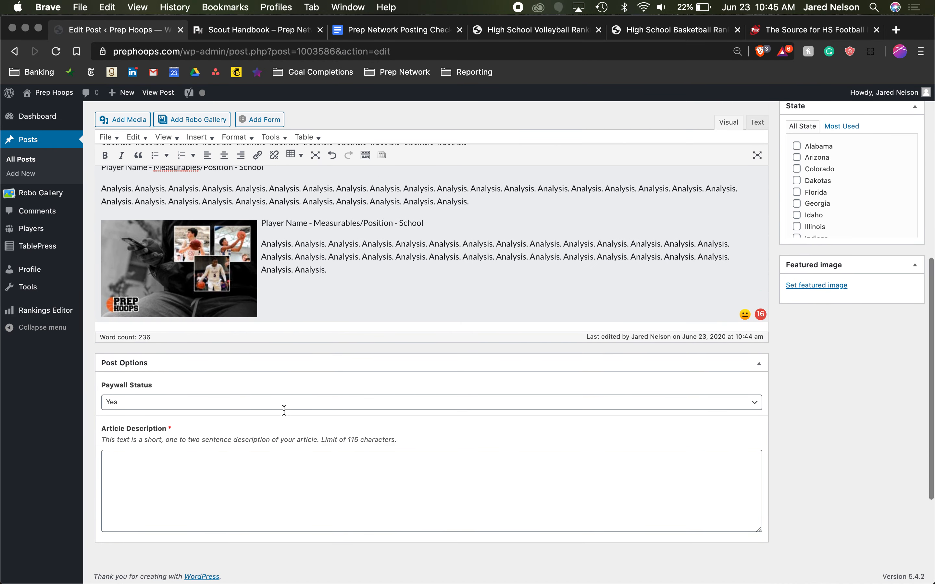
scroll(284, 409, "down", 2)
scroll(286, 411, "up", 3)
left_click(209, 484)
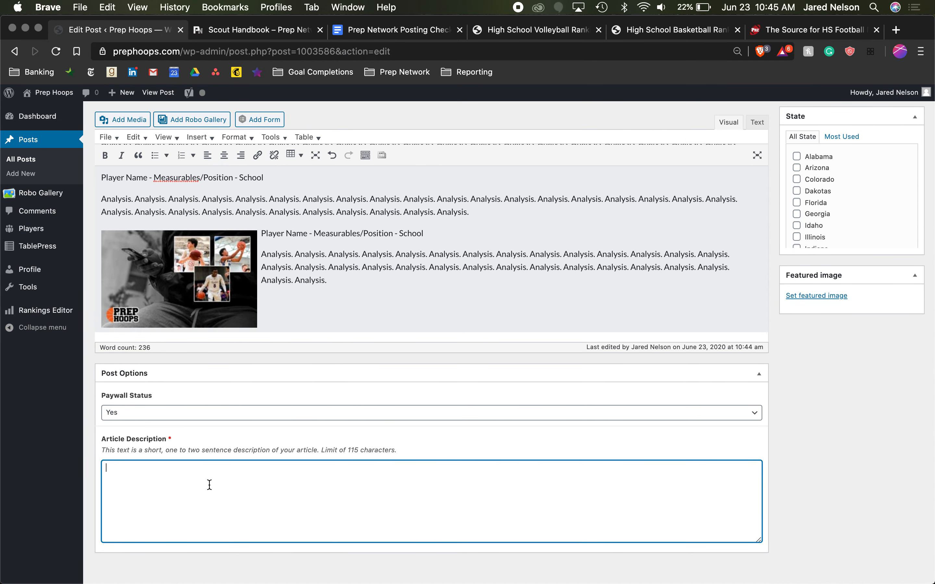
type("WH")
key("BackSpace")
type("ho were the top scorers ta")
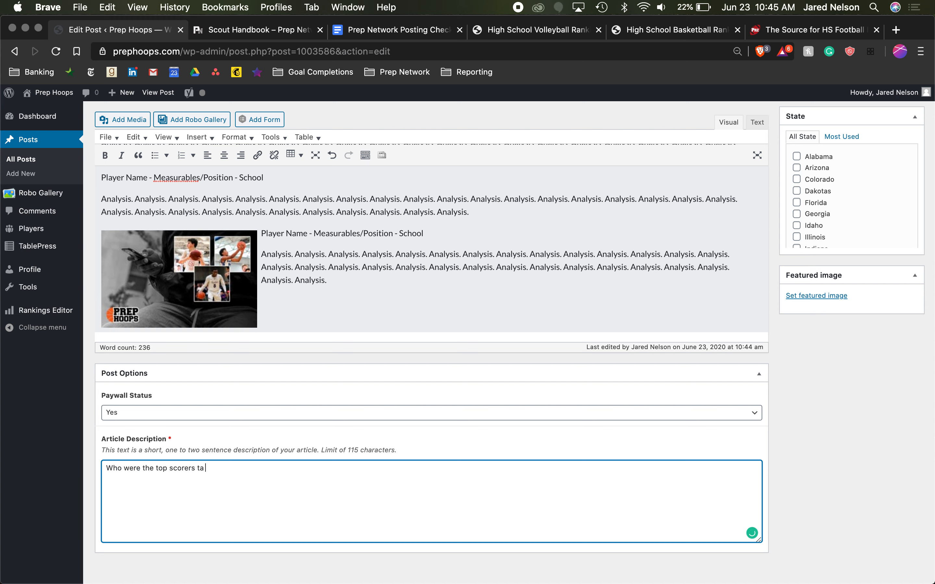
key("BackSpace")
type("at the")
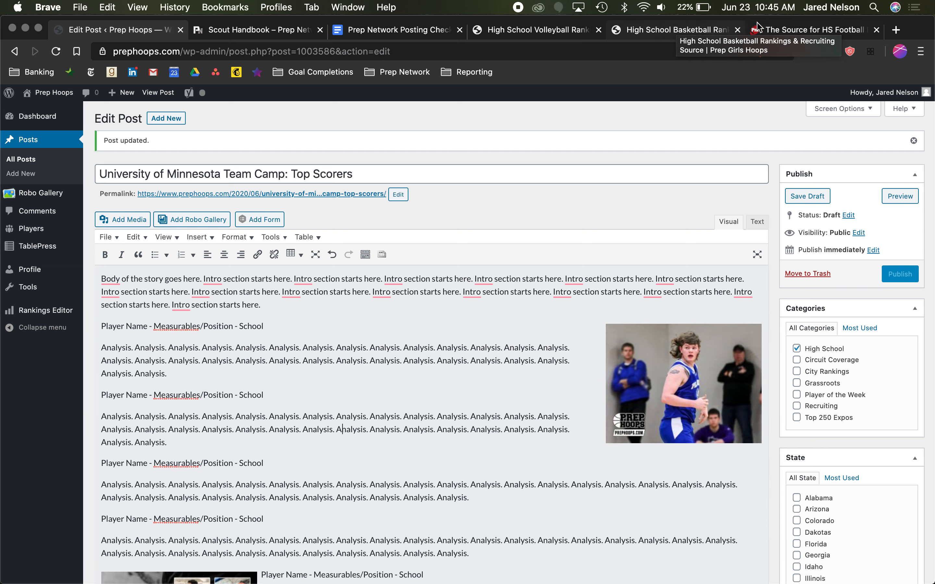
- Open the Minnesota page of the Prep Girls Hoops site and examine an article description under More News
left_click(656, 30)
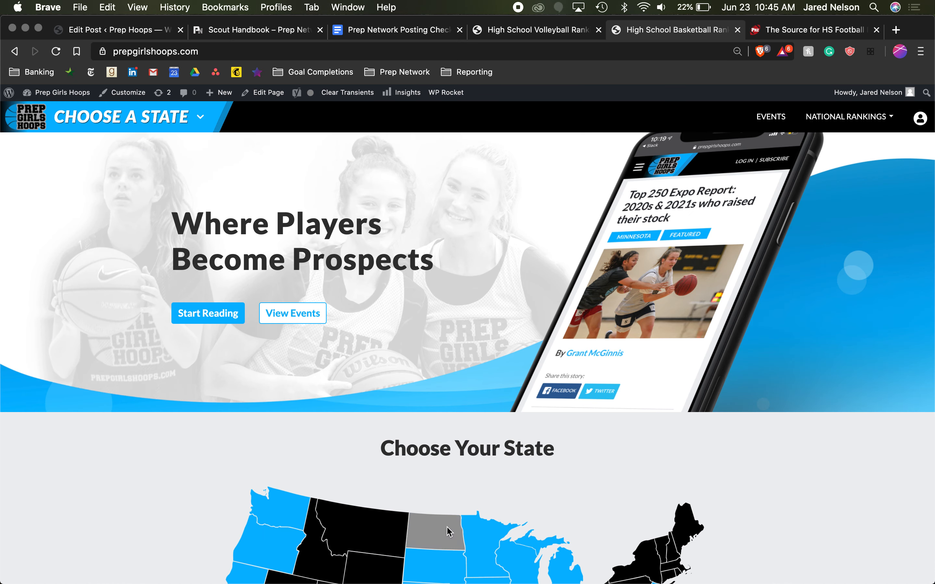
left_click(486, 537)
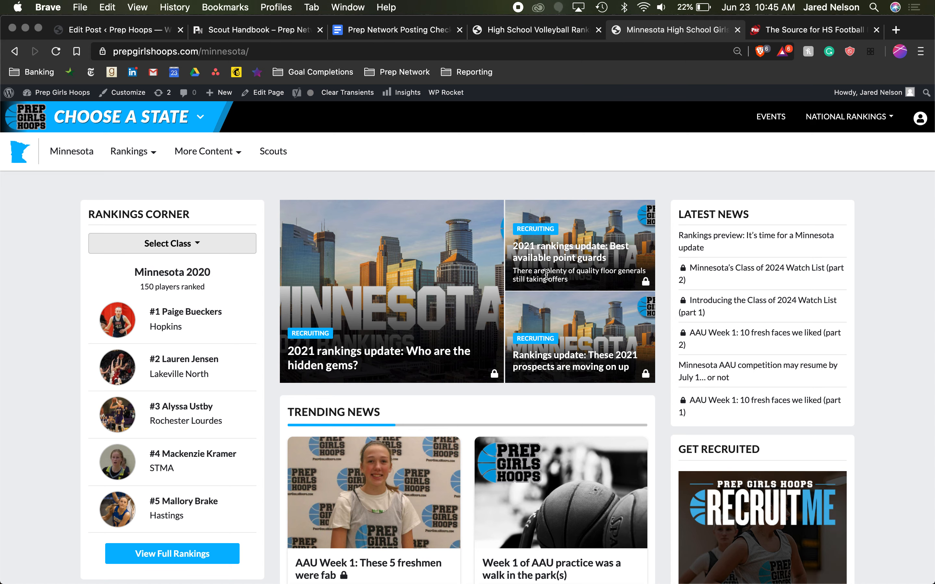
scroll(555, 269, "down", 5)
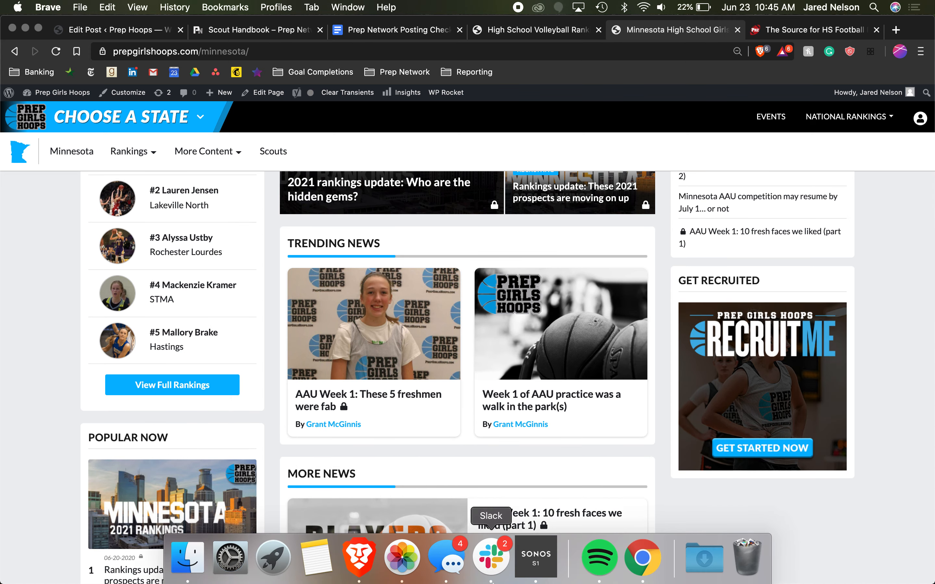
scroll(539, 441, "down", 3)
triple_click(529, 434)
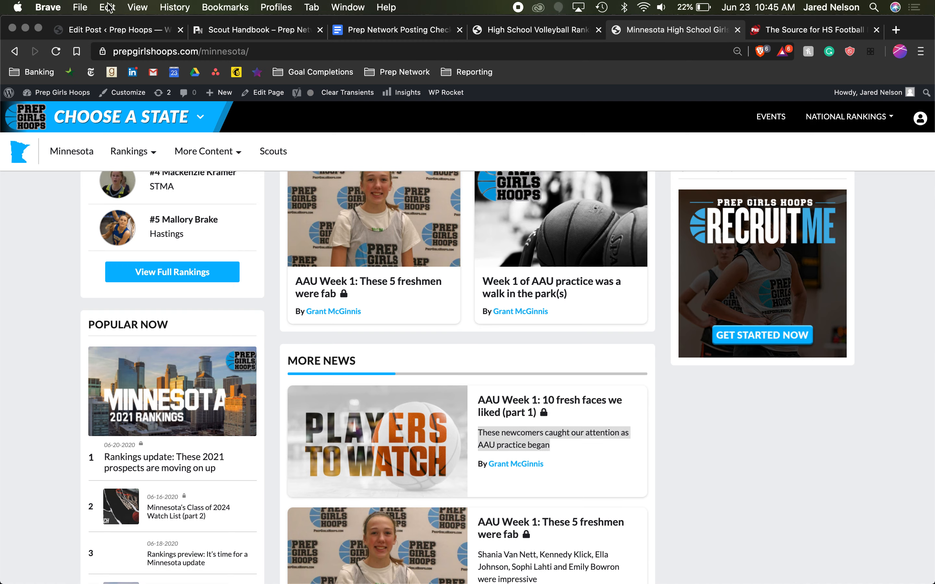
- Return to the post draft and review its article description, body text, placed images and sidebar settings
left_click(104, 30)
scroll(446, 501, "down", 15)
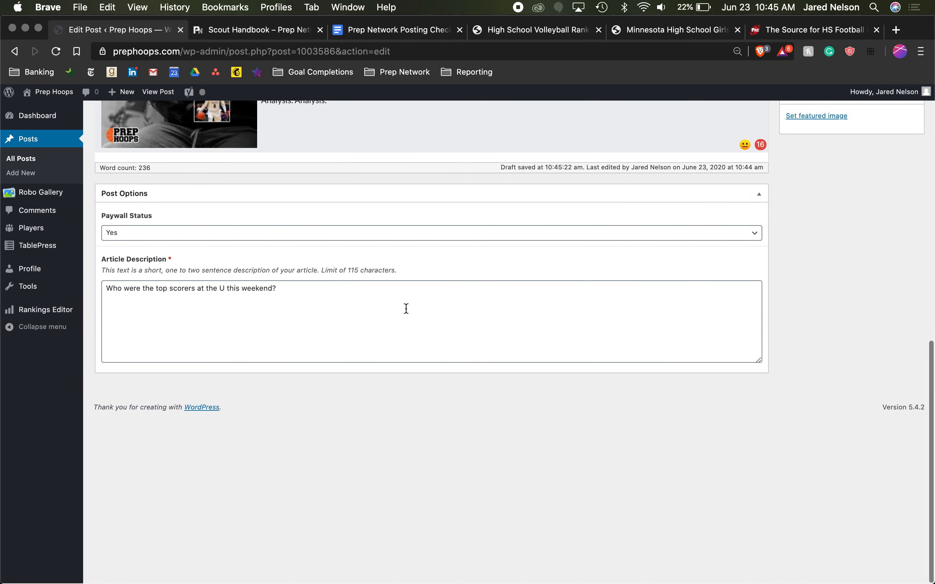
left_click(405, 309)
scroll(405, 307, "up", 2)
scroll(405, 307, "up", 2)
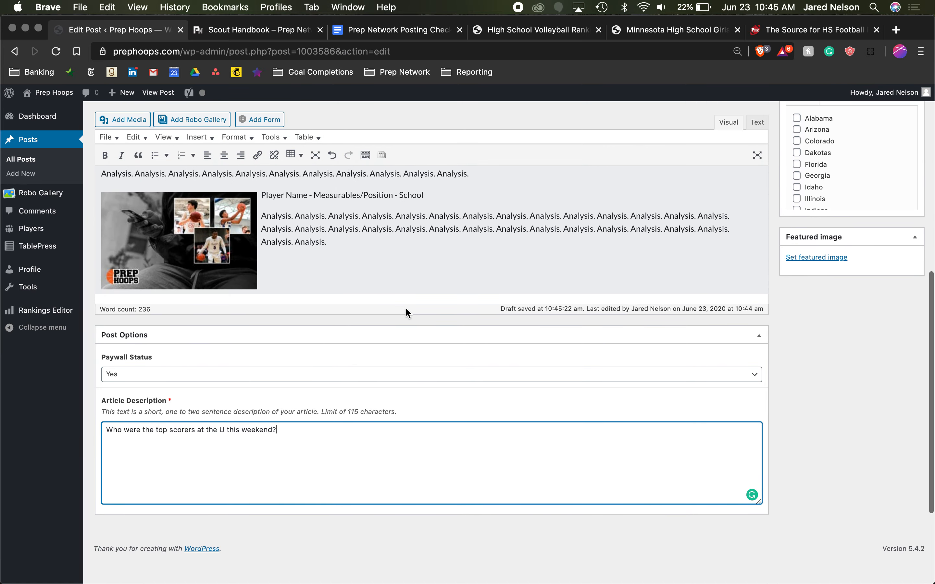
scroll(375, 406, "up", 4)
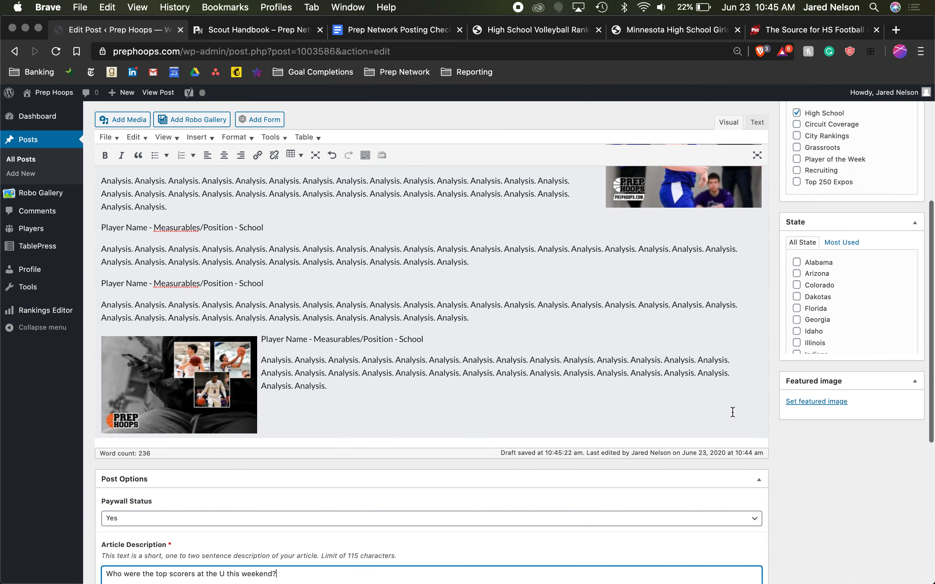
scroll(374, 405, "up", 5)
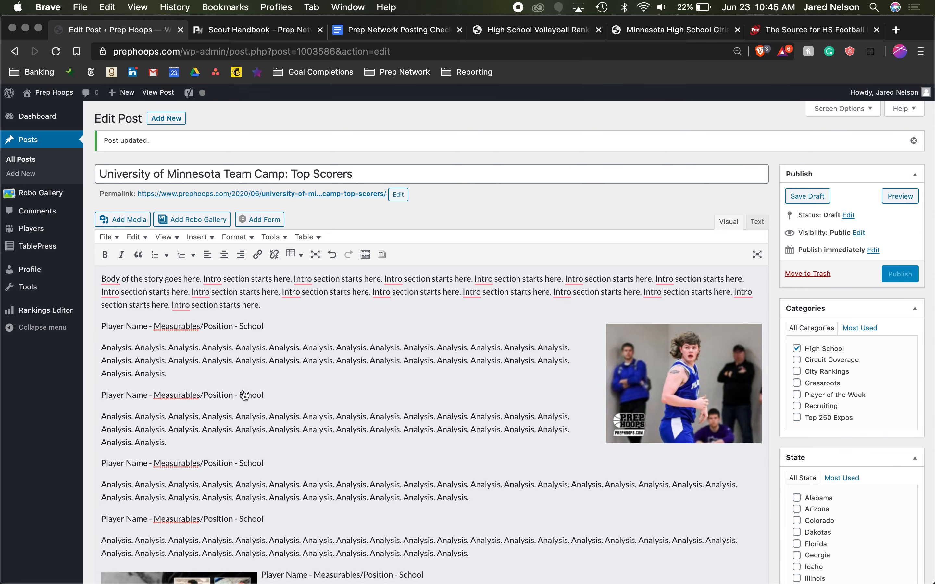
scroll(467, 388, "down", 2)
scroll(467, 388, "down", 15)
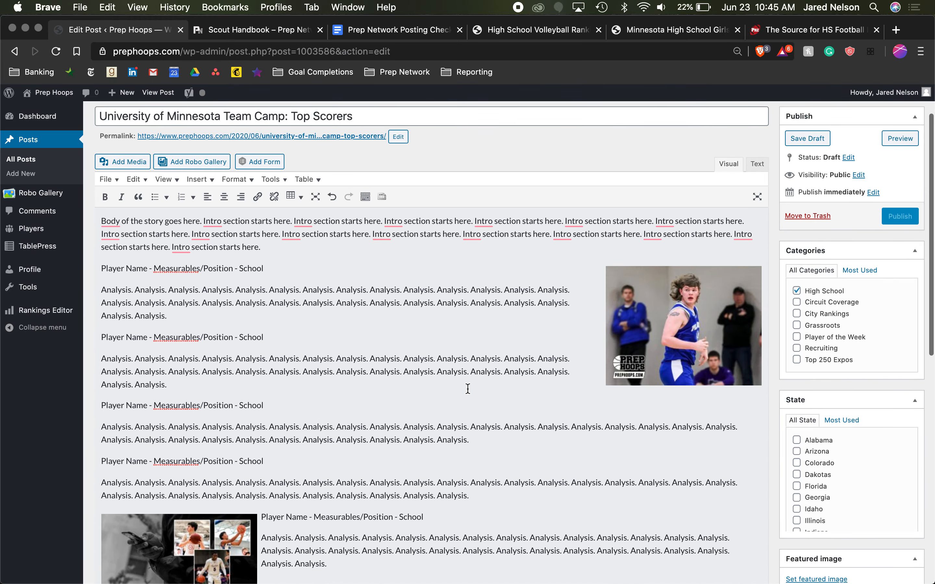
scroll(295, 414, "up", 15)
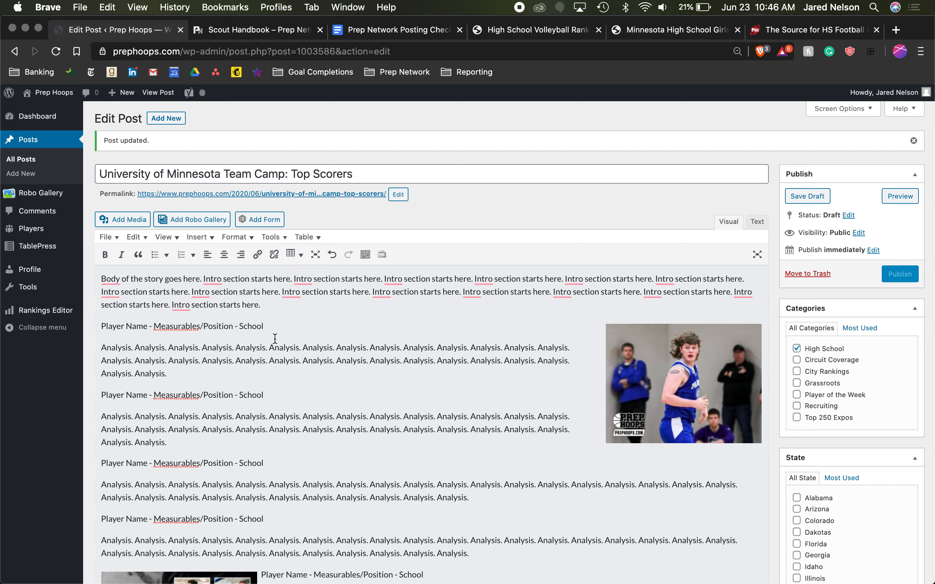
scroll(359, 489, "down", 10)
scroll(408, 286, "up", 8)
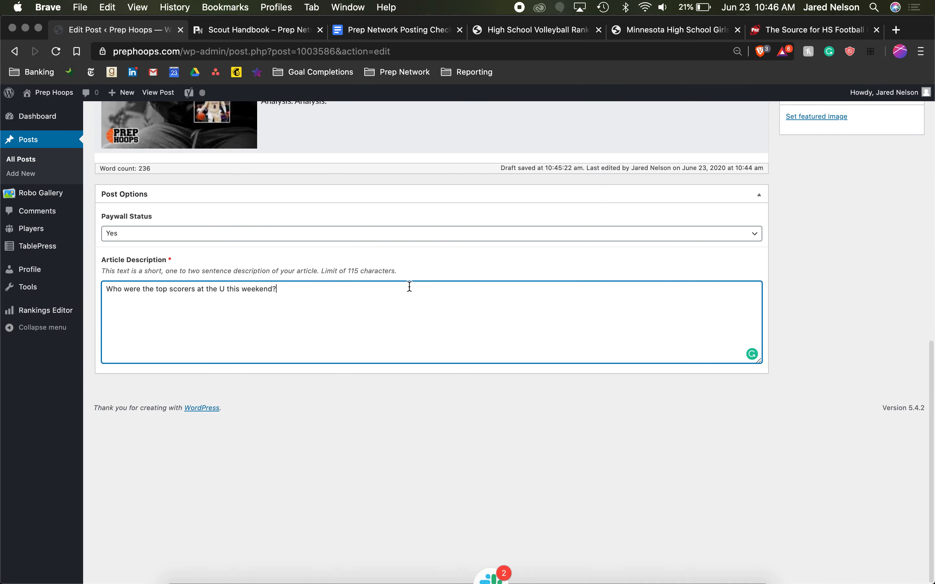
scroll(408, 286, "down", 3)
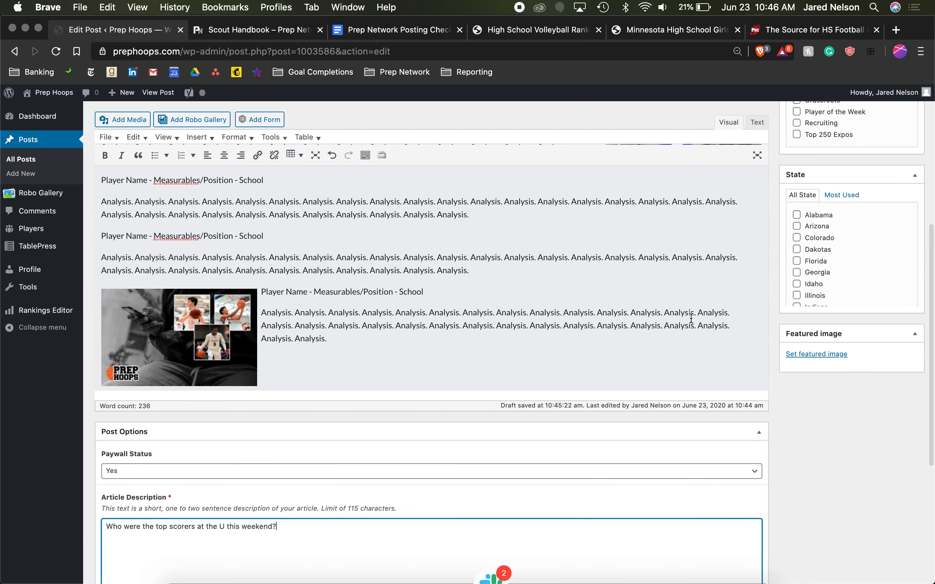
scroll(843, 312, "up", 6)
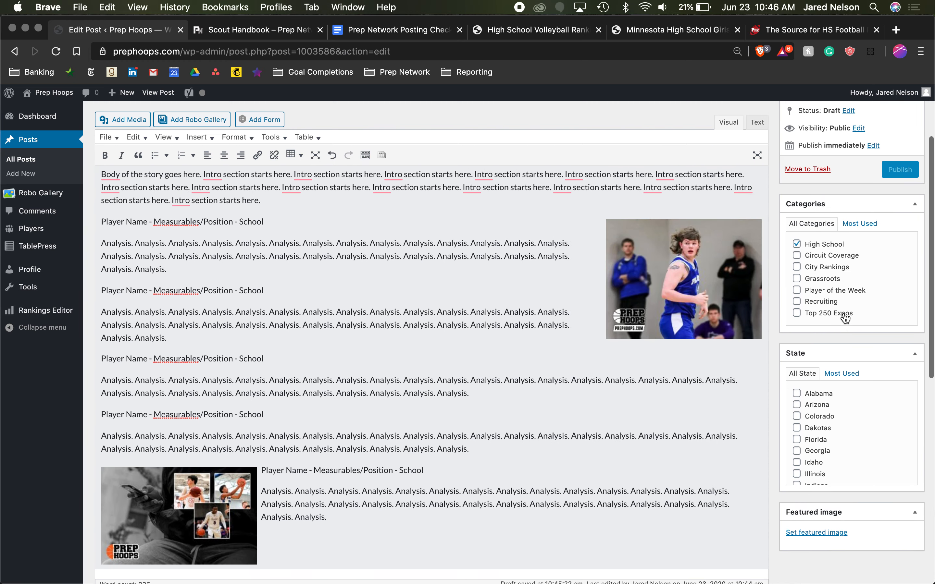
scroll(844, 317, "down", 1)
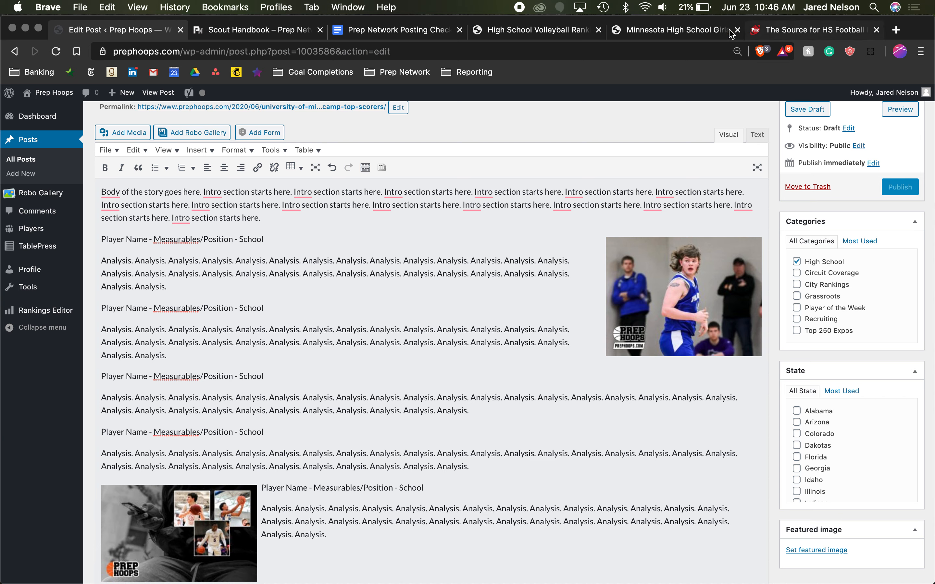
- Open the Illinois page of the Prep Redzone site and examine how featured images appear with its articles
left_click(768, 29)
scroll(518, 317, "down", 7)
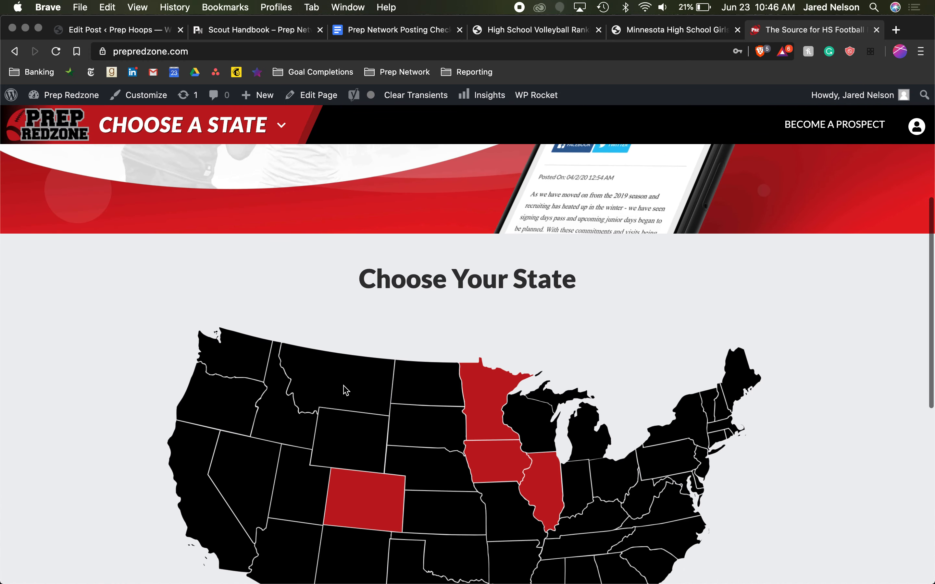
left_click(555, 486)
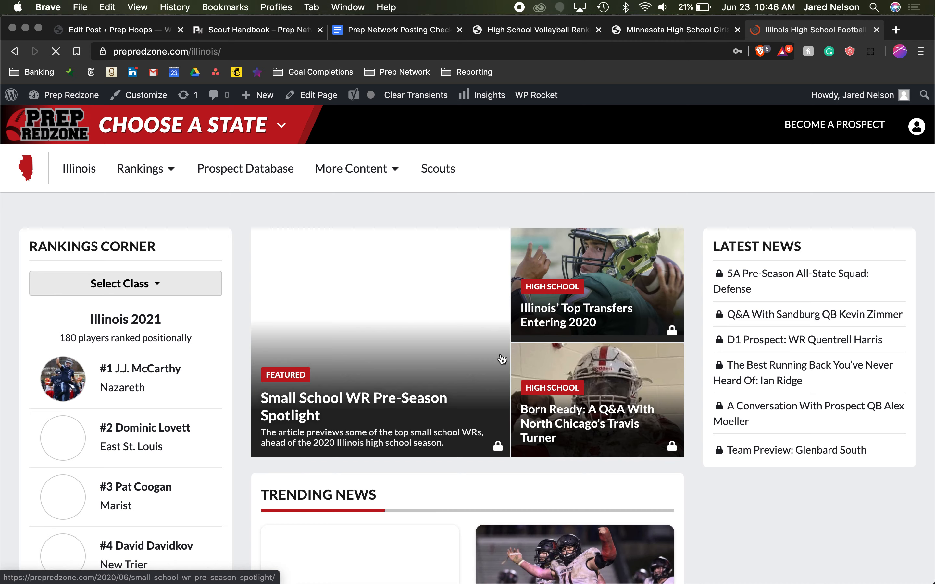
scroll(540, 405, "down", 3)
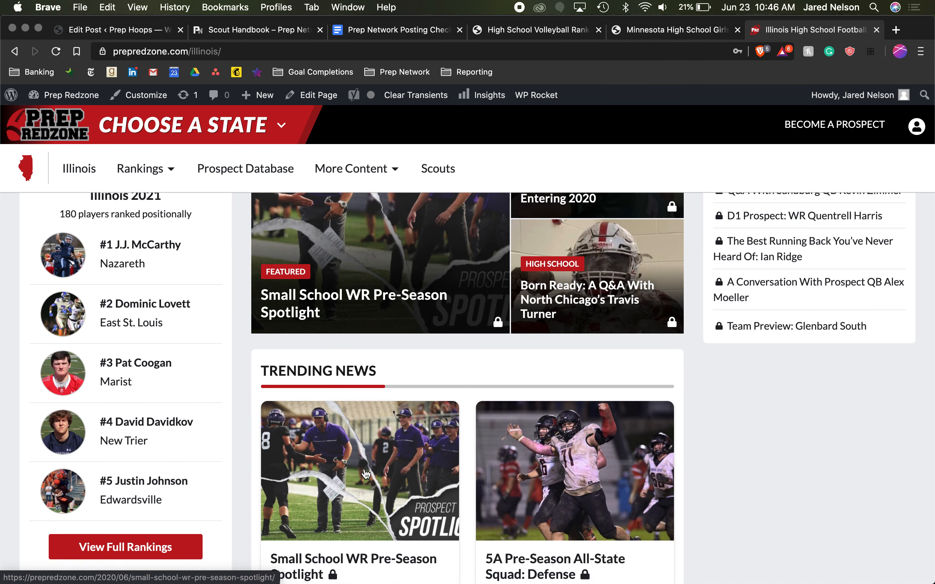
scroll(365, 465, "down", 7)
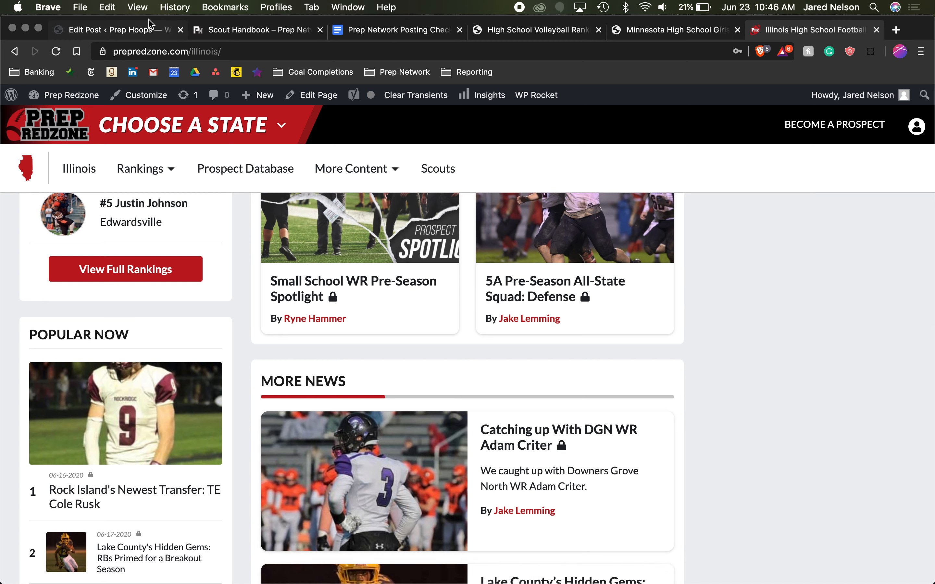
- Return to the post draft and open its featured image selection
left_click(143, 36)
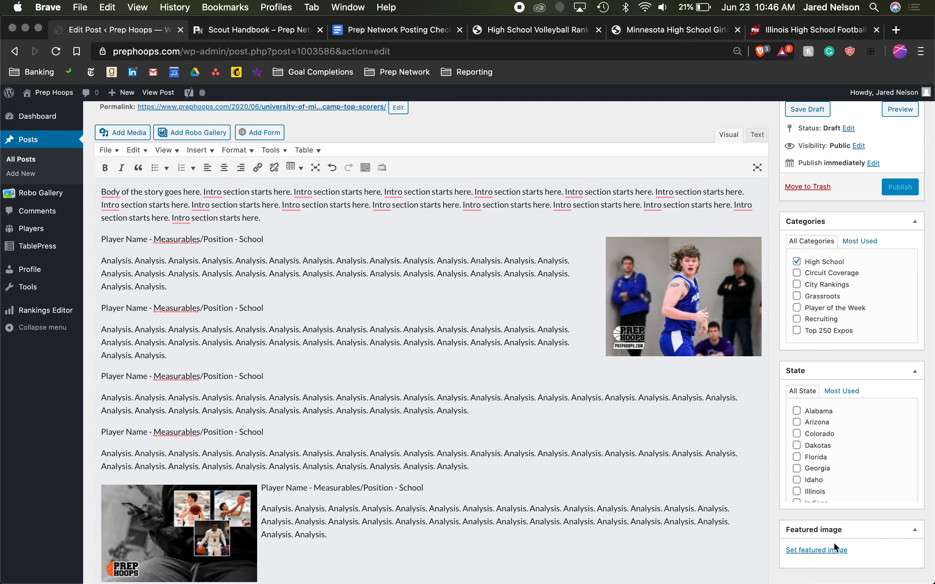
scroll(843, 546, "down", 2)
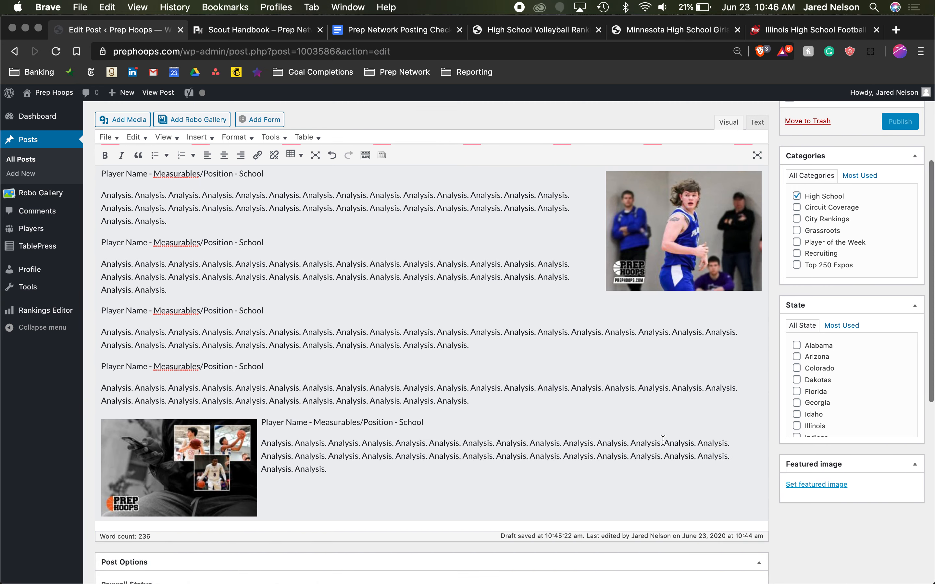
scroll(664, 440, "up", 5)
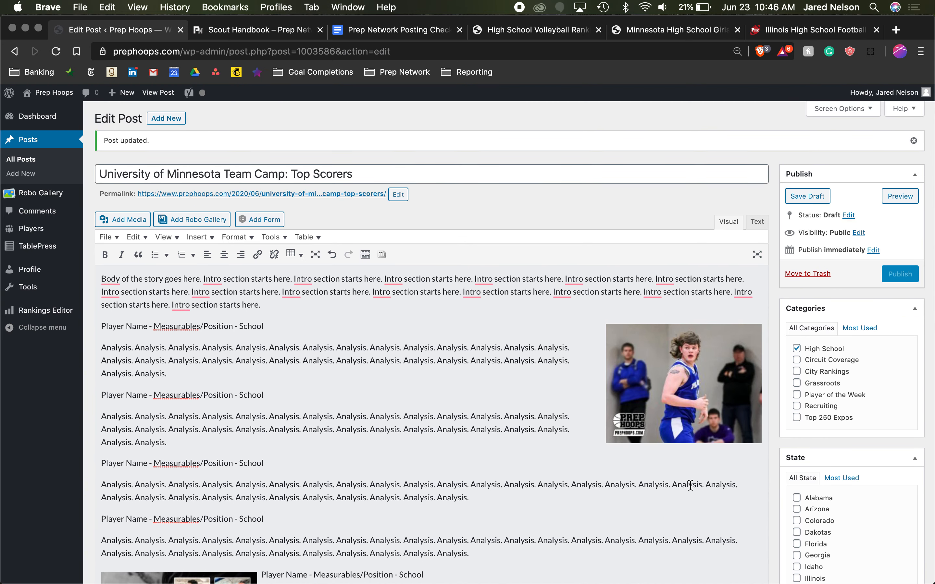
scroll(691, 485, "down", 6)
left_click(841, 412)
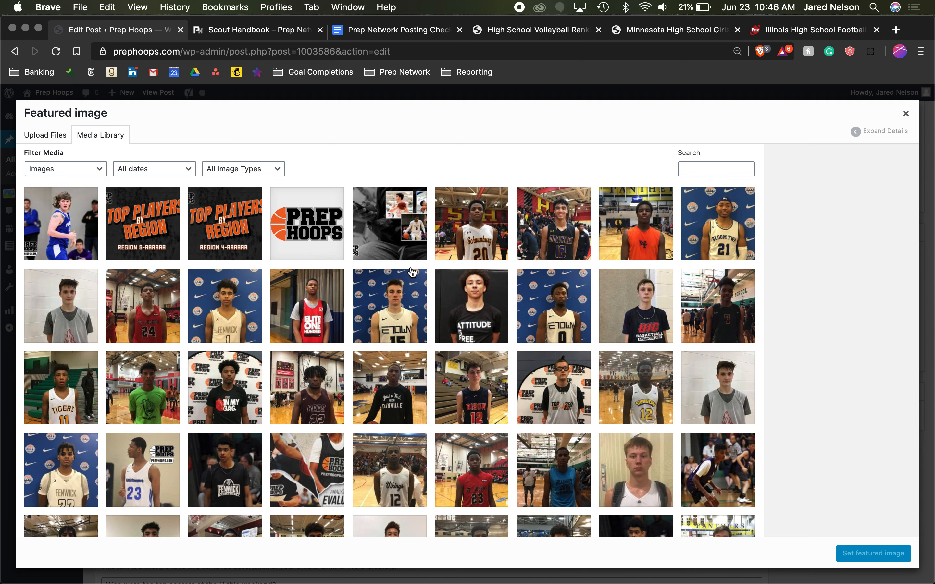
left_click(43, 136)
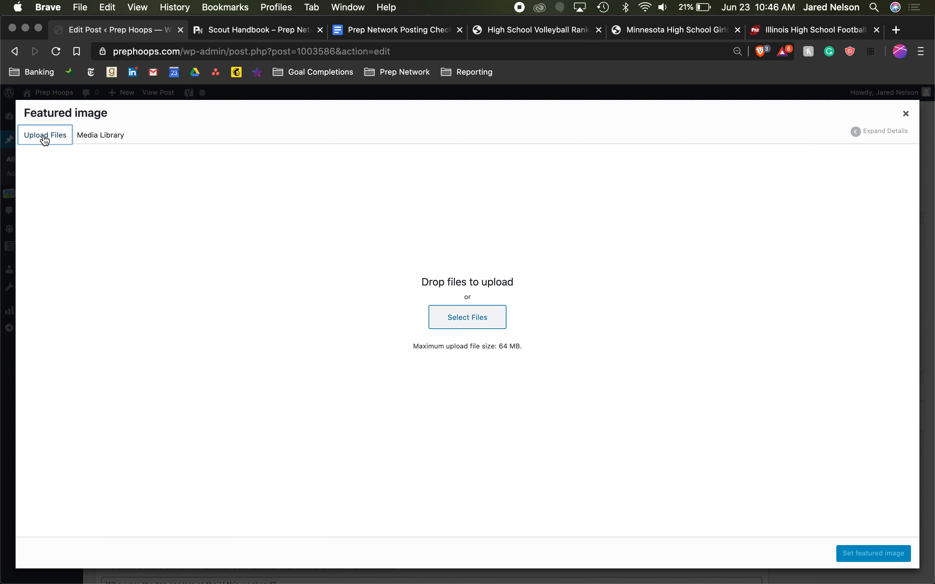
left_click(95, 134)
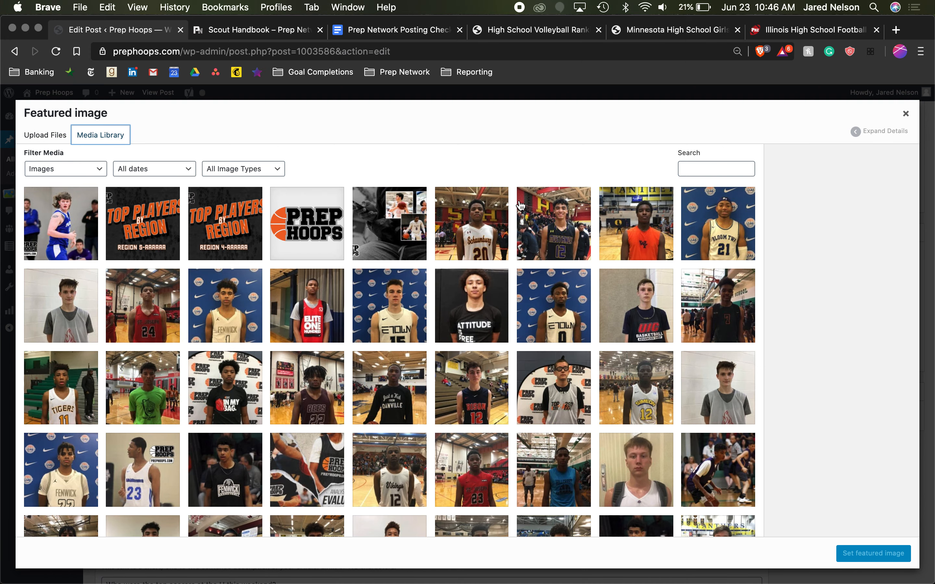
left_click(712, 173)
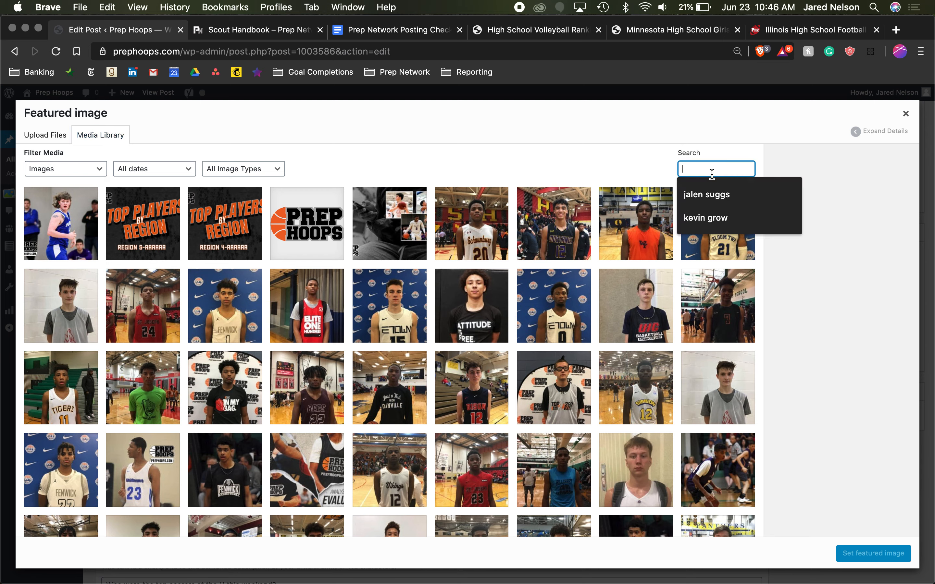
left_click(661, 150)
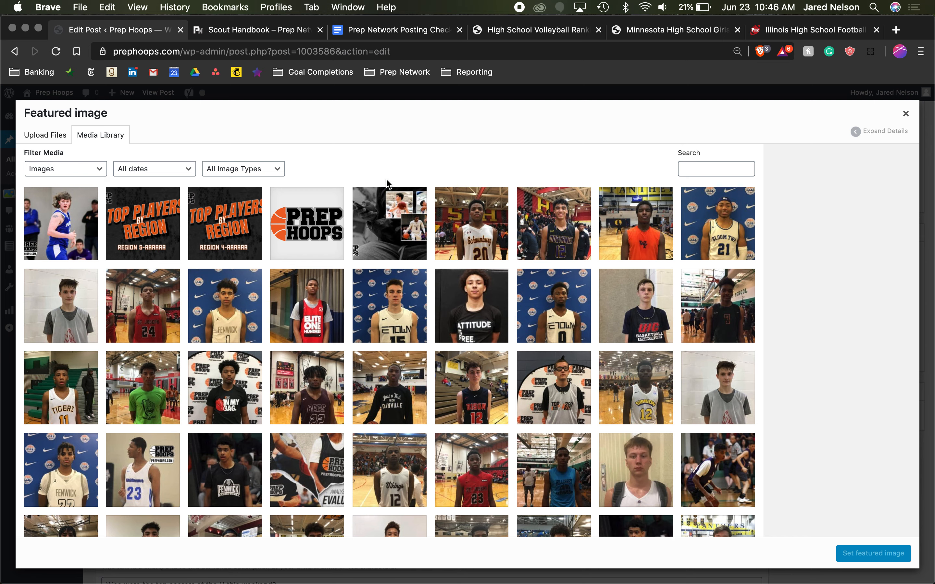
left_click(710, 166)
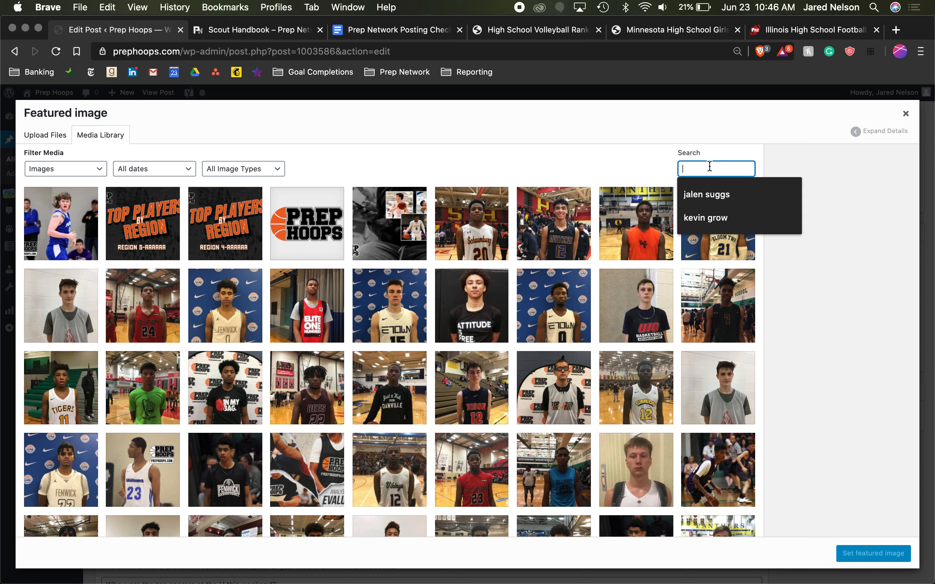
left_click(633, 164)
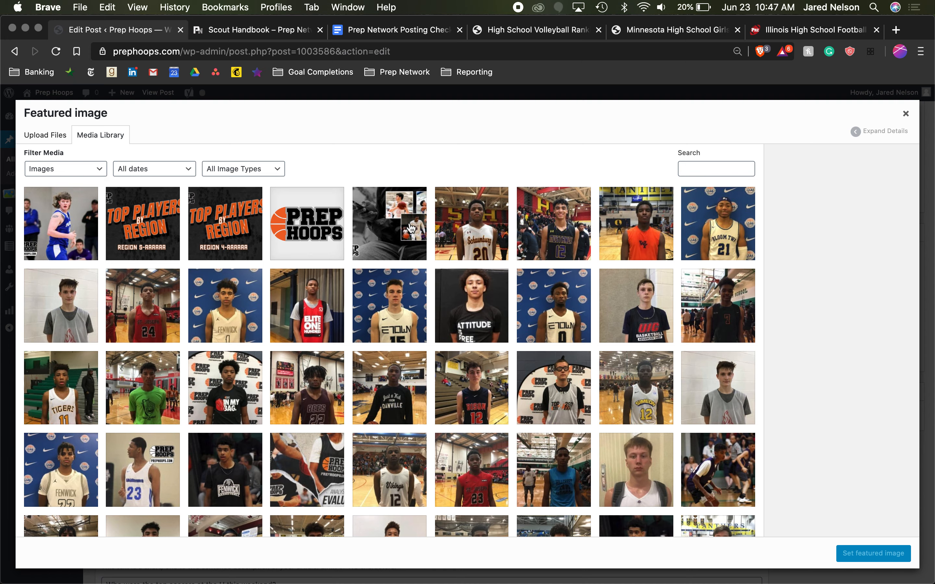
left_click(61, 134)
left_click(90, 140)
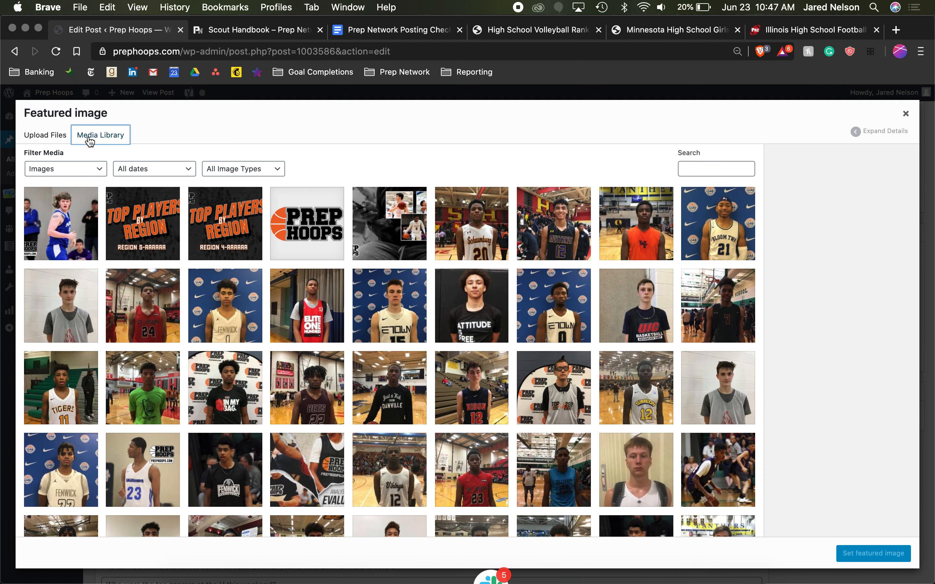
- Upload maxresdefault.jpg from the desktop through the featured image selection
left_click(44, 138)
left_click(464, 320)
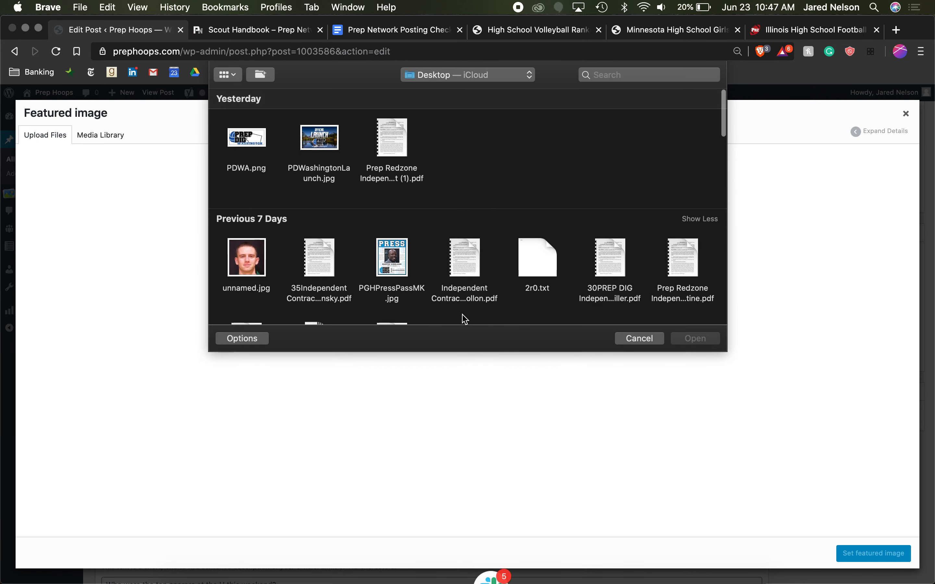
scroll(484, 261, "down", 15)
scroll(486, 261, "down", 8)
scroll(486, 262, "up", 15)
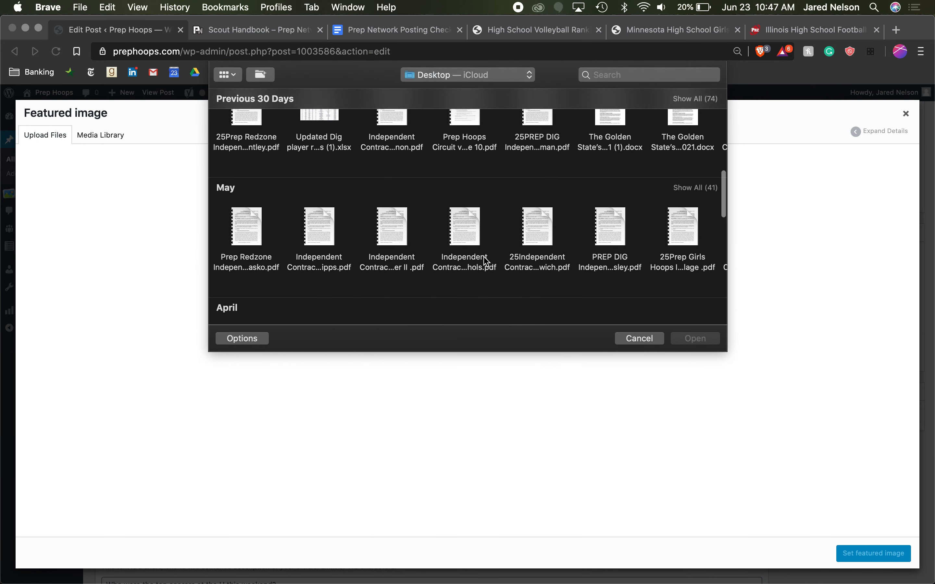
scroll(486, 261, "up", 8)
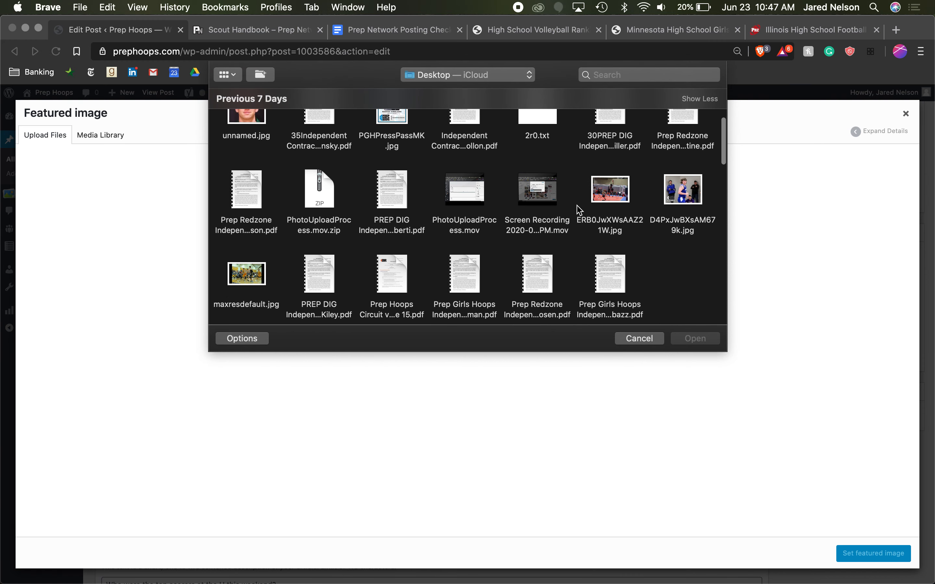
double_click(256, 270)
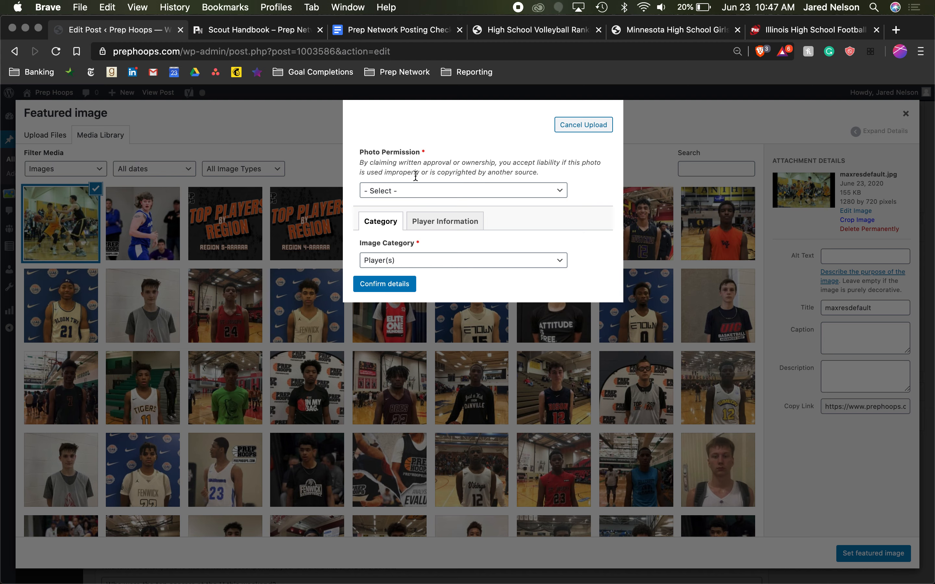
- Confirm the uploaded image as own photo with the category Scout Graphic, and cancel the upload
left_click(463, 190)
left_click(458, 201)
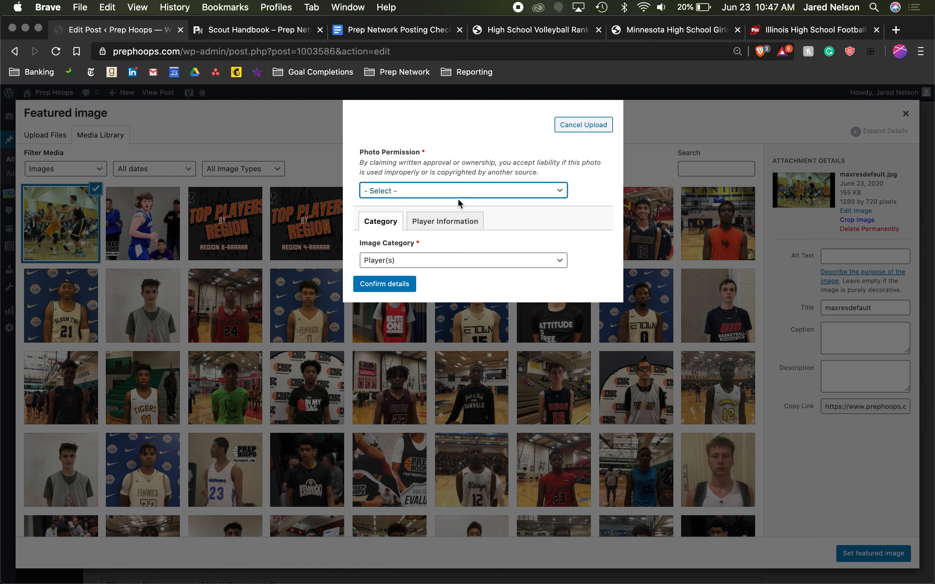
left_click(446, 264)
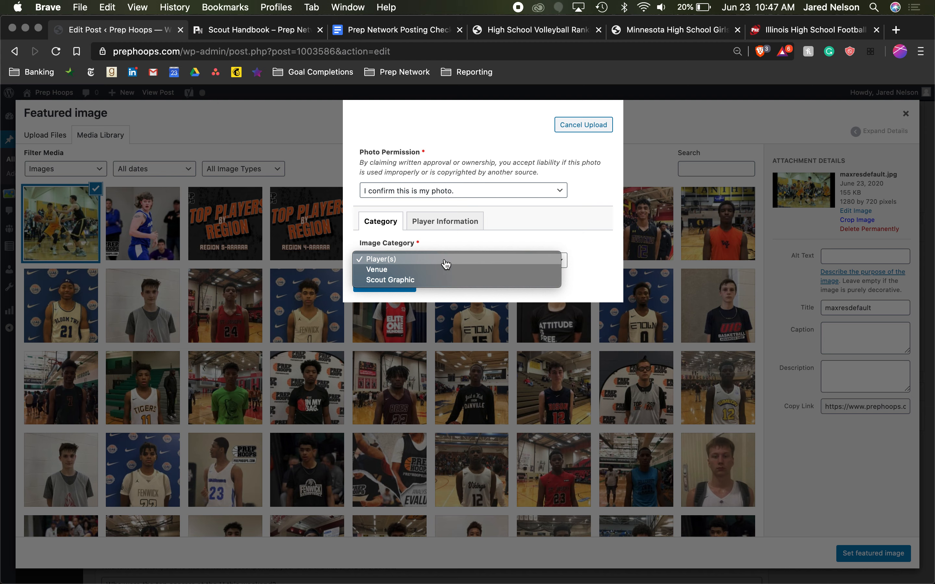
left_click(441, 279)
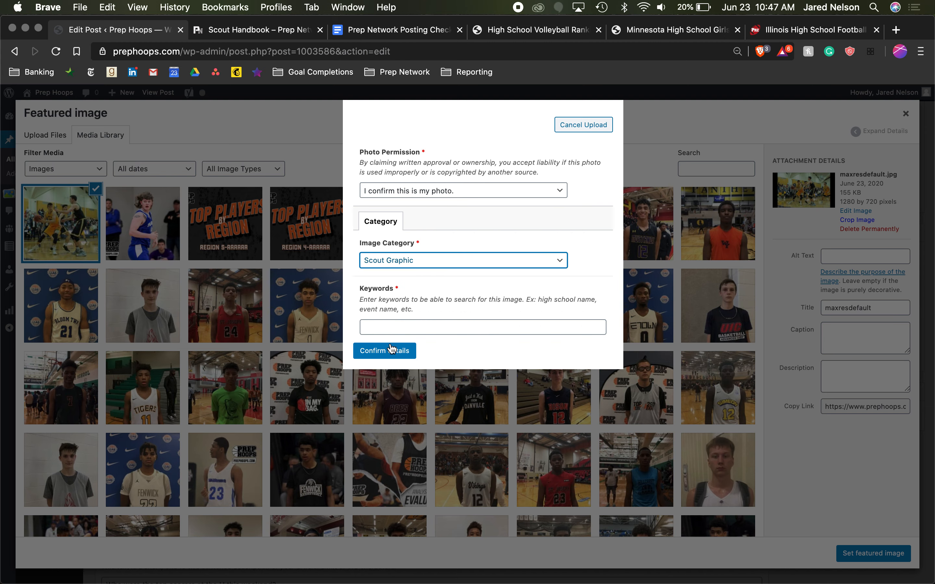
left_click(397, 329)
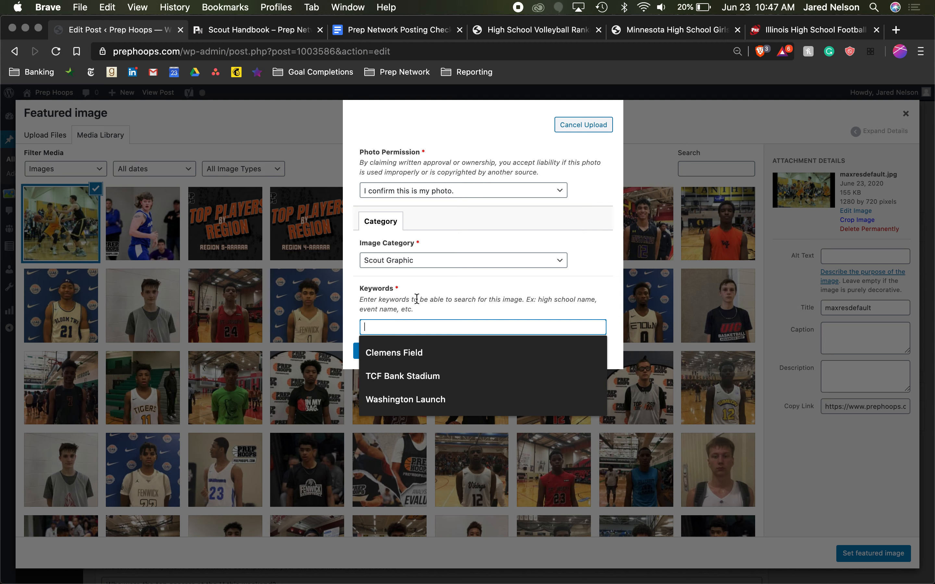
left_click(417, 309)
left_click(431, 260)
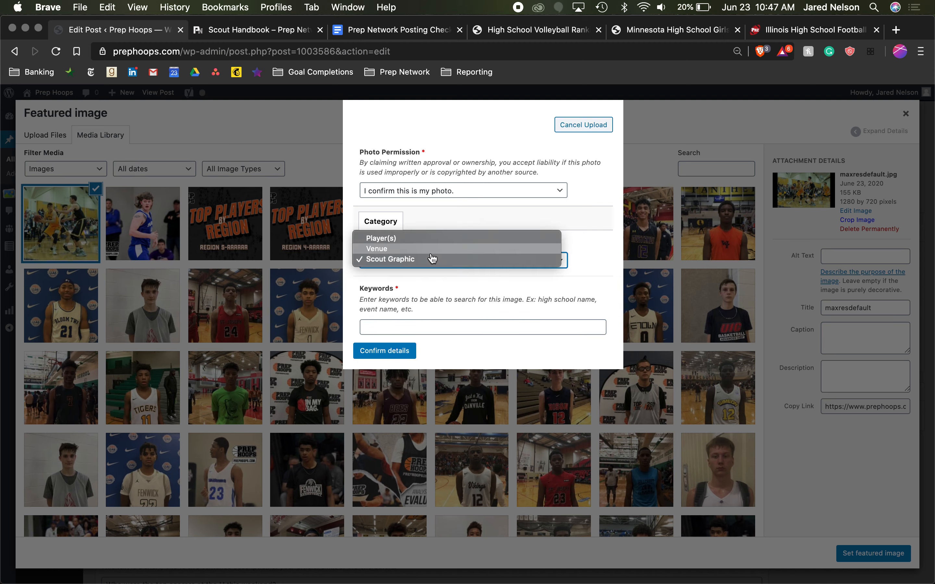
left_click(432, 259)
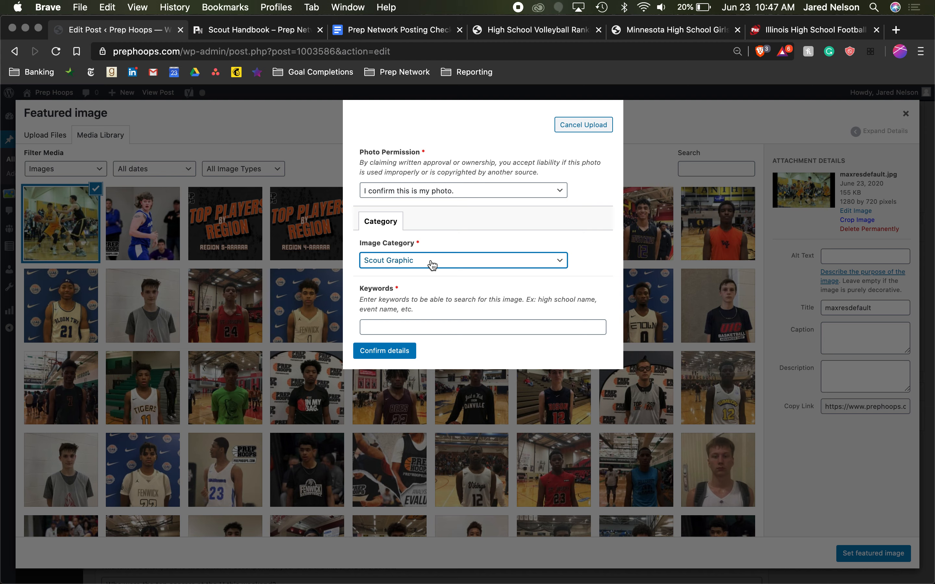
left_click(581, 130)
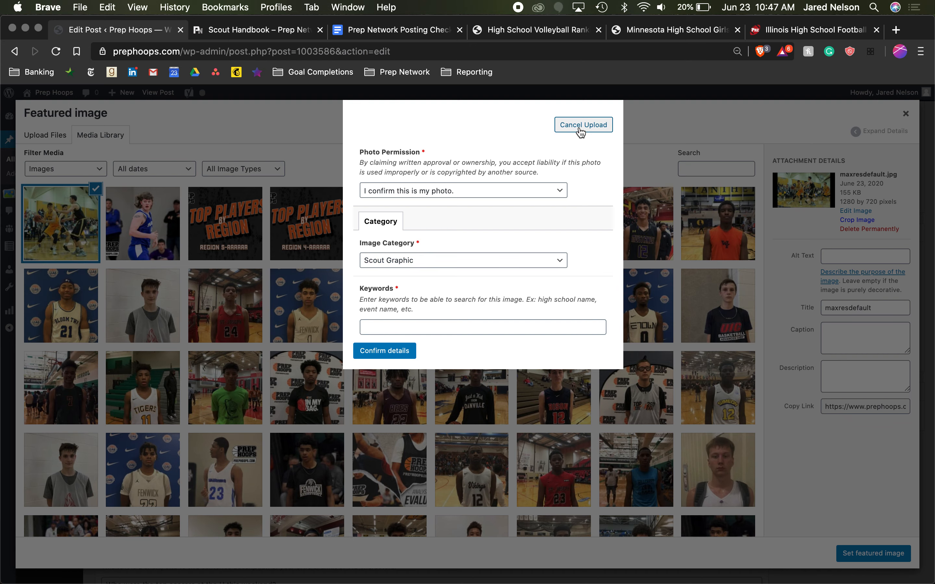
left_click(593, 126)
- Inspect the details of the two Top Players by Region graphics in the media library and clear the selection
left_click(256, 221)
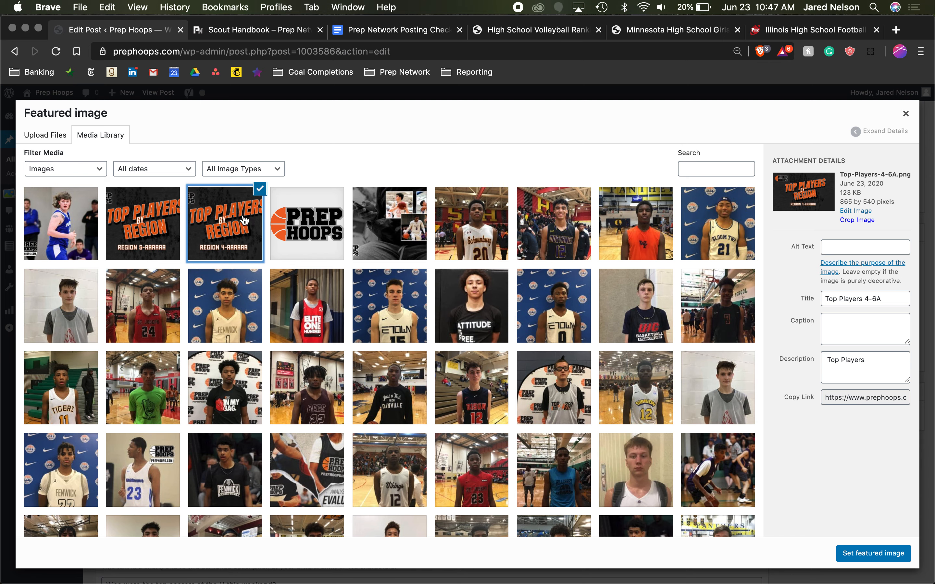
left_click(127, 232)
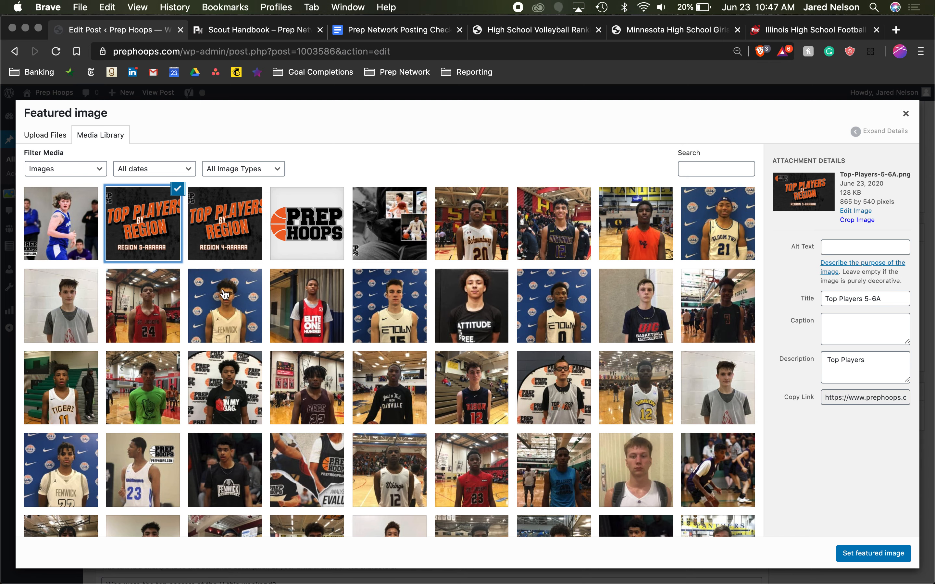
left_click(224, 204)
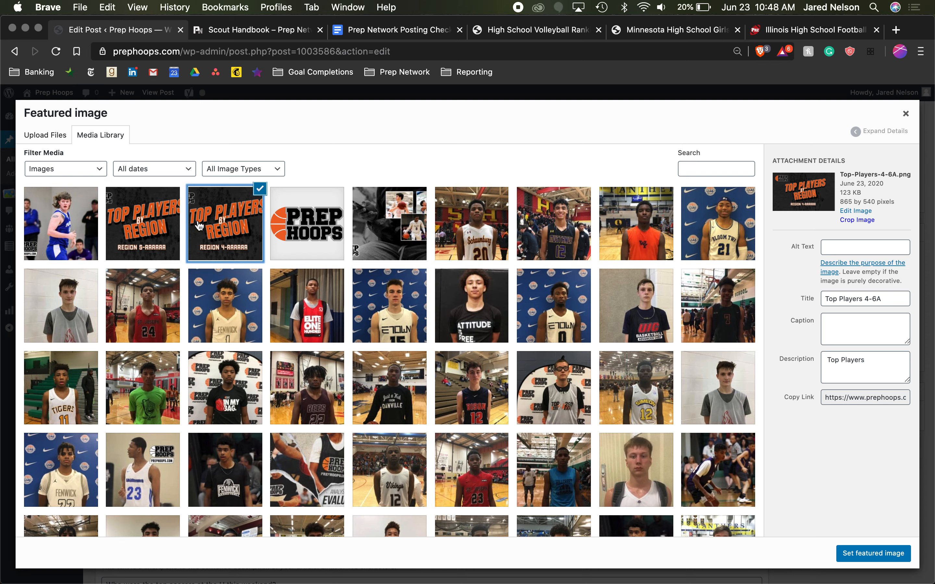
left_click(260, 189)
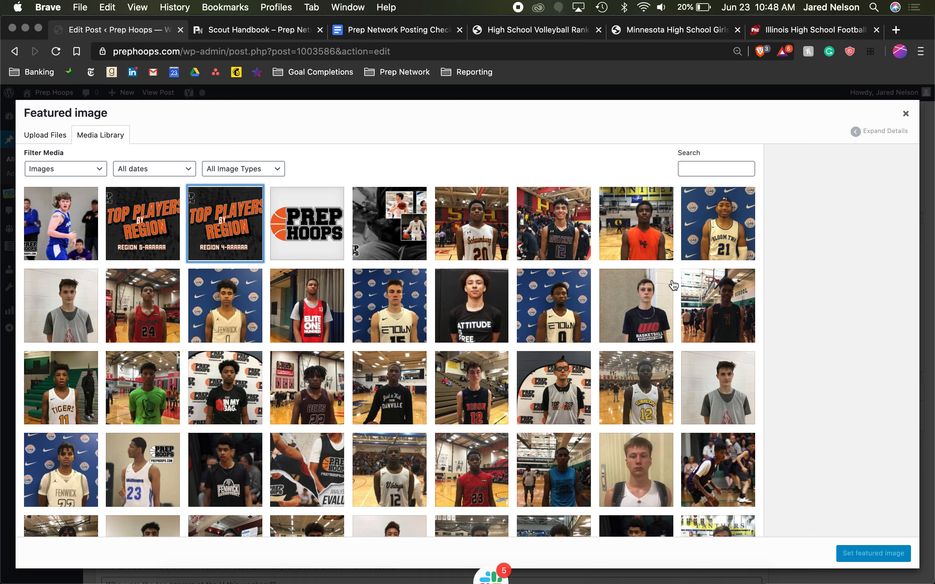
- Search the media library for "generic" and set the court diagram full-court-1.jpg as the post's featured image
left_click(726, 165)
type("generic")
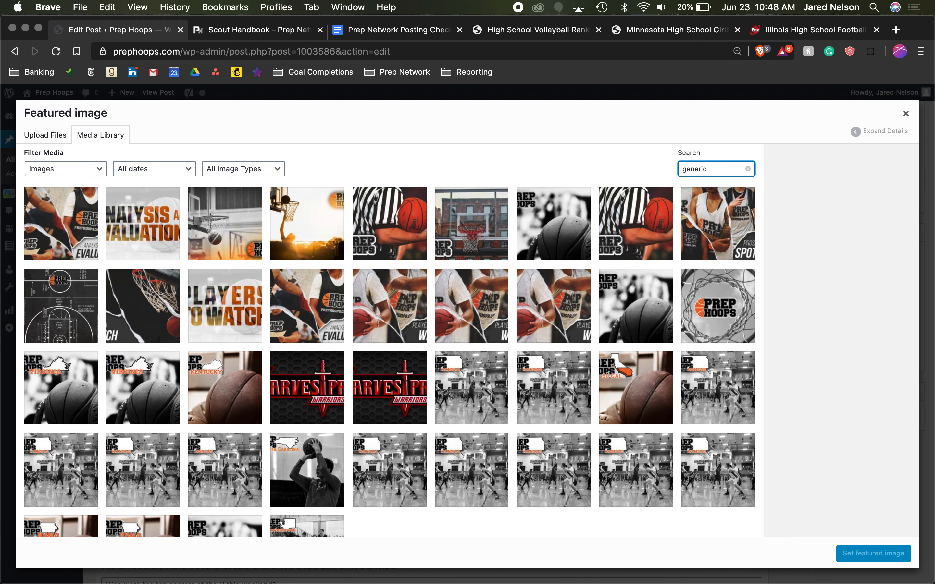
scroll(366, 324, "down", 3)
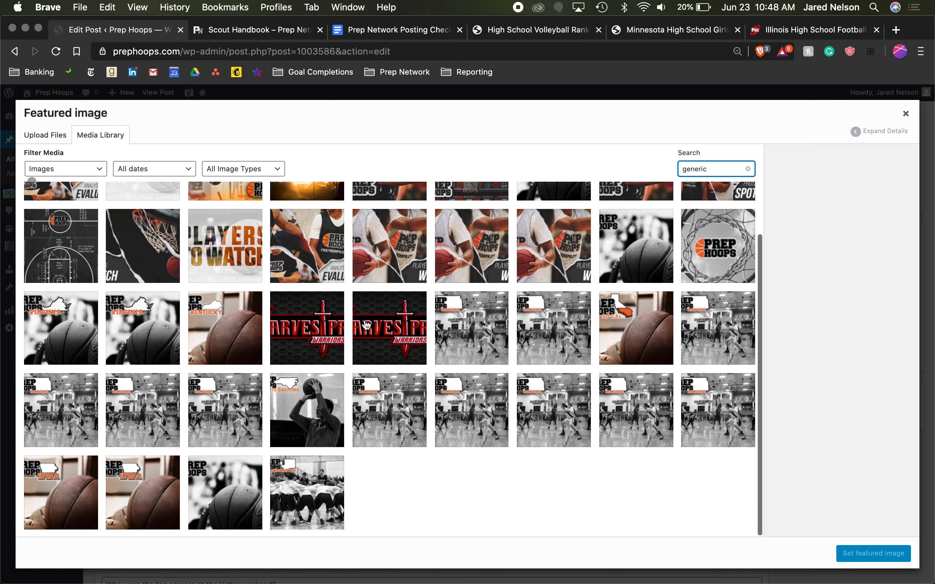
scroll(367, 324, "up", 3)
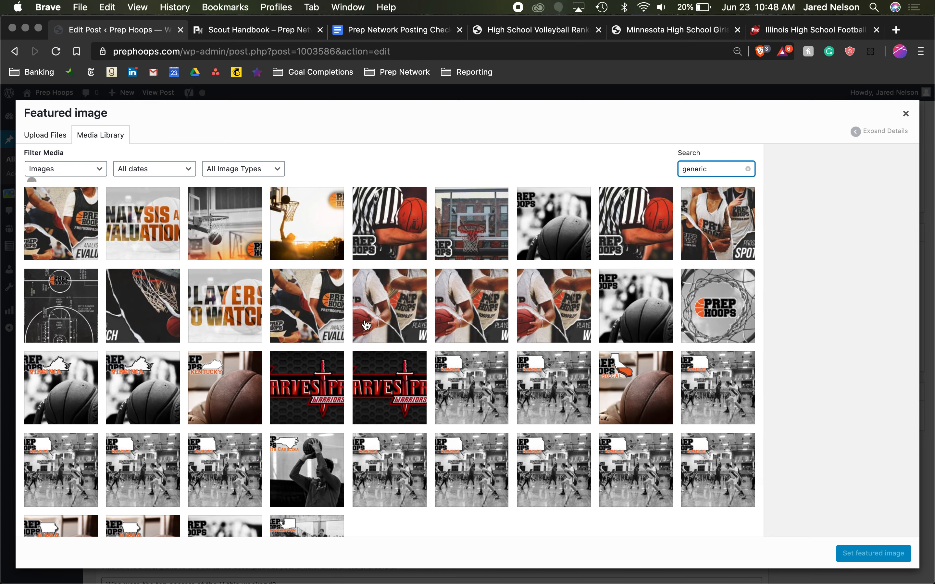
left_click(363, 228)
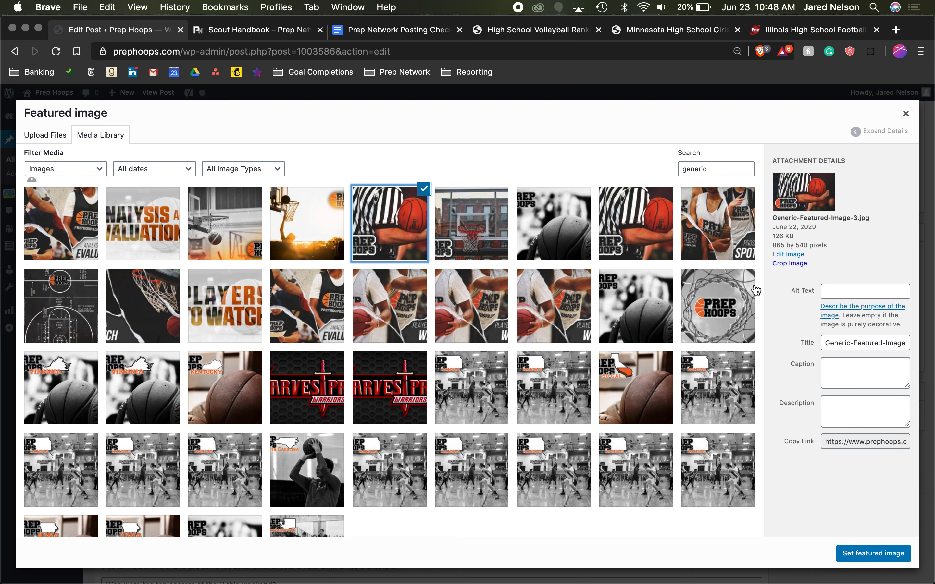
left_click(60, 294)
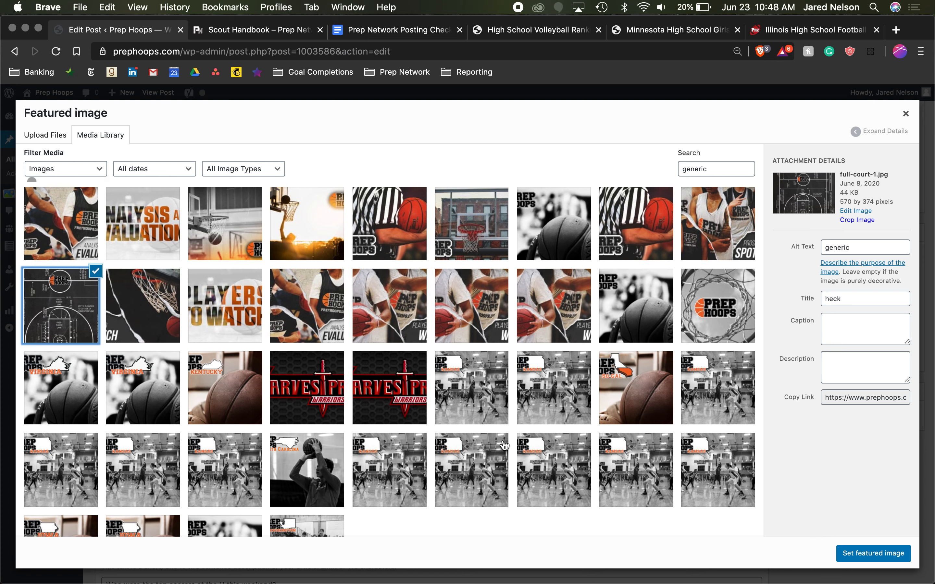
left_click(907, 560)
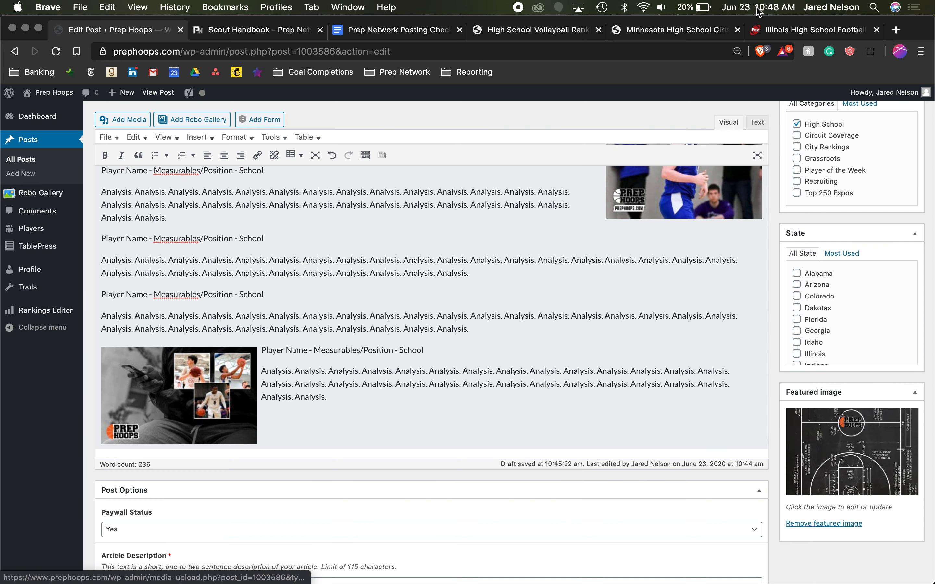
- Go to the Minnesota page of the Prep Girls Hoops site and examine the featured images of its articles
left_click(757, 31)
left_click(687, 31)
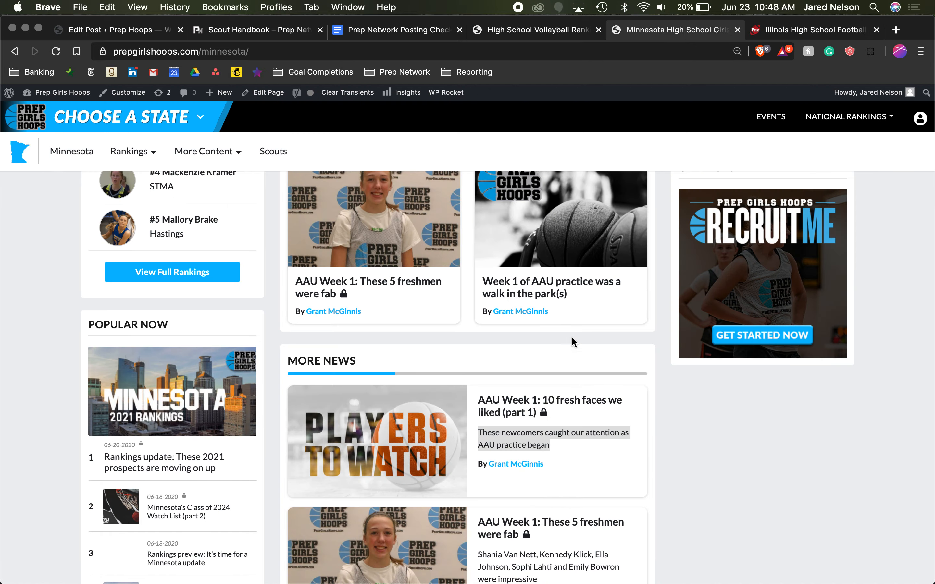
scroll(572, 340, "down", 10)
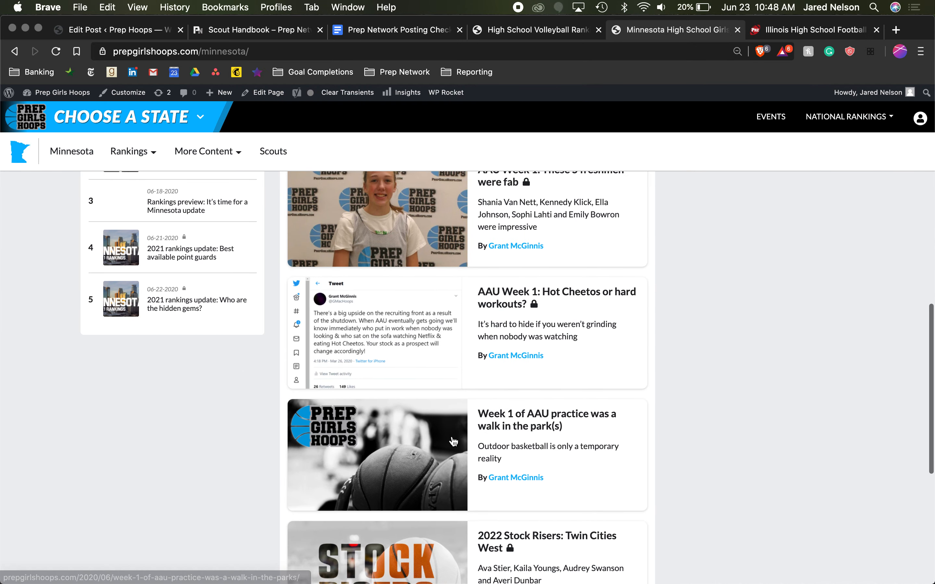
scroll(388, 428, "down", 2)
scroll(386, 518, "up", 12)
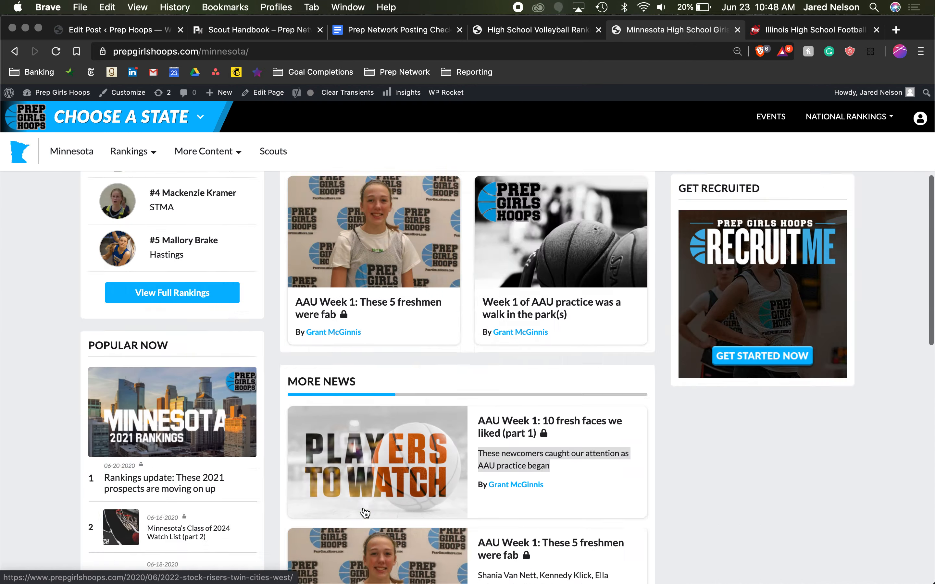
scroll(365, 513, "up", 7)
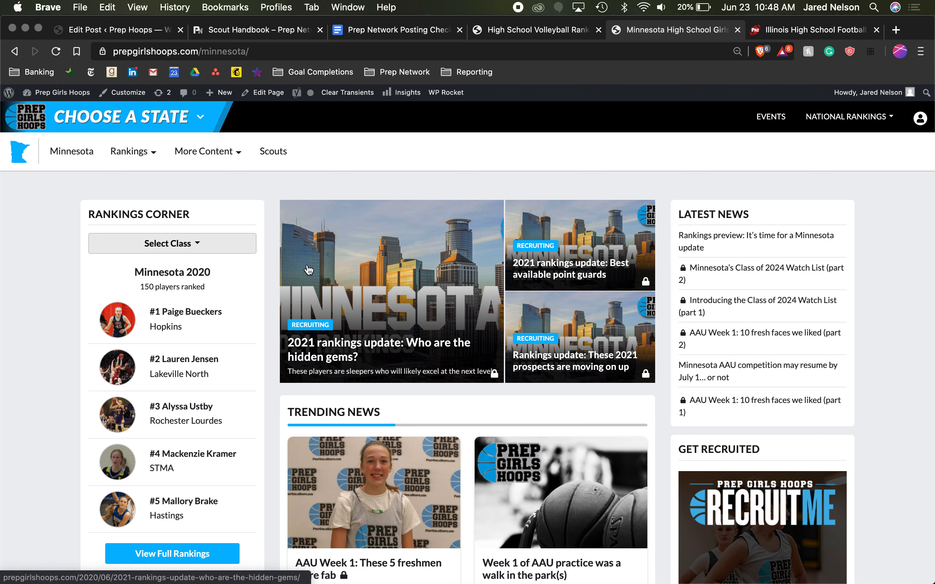
- Go to the Iowa page of the Prep Girls Hoops site and examine the featured images of its articles
mouse_move(111, 118)
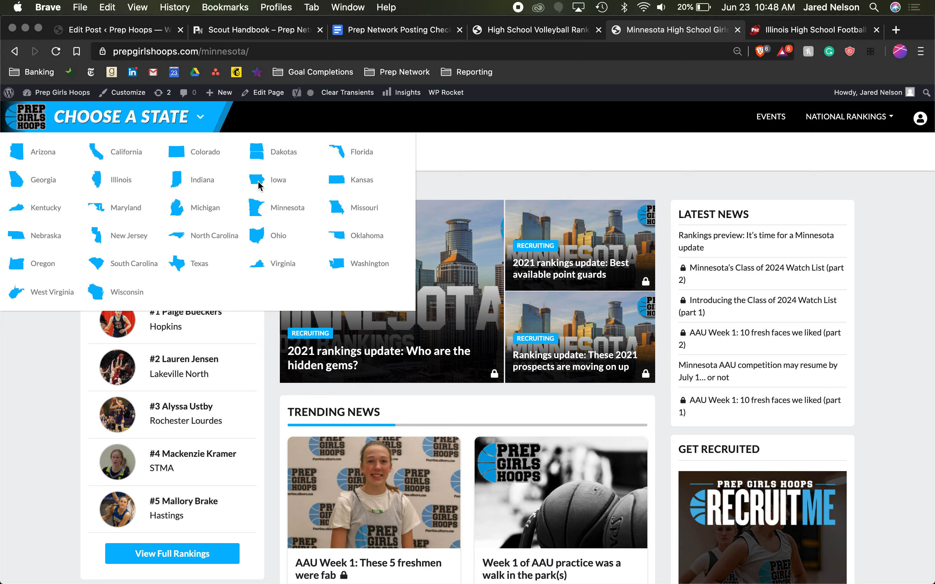
left_click(275, 182)
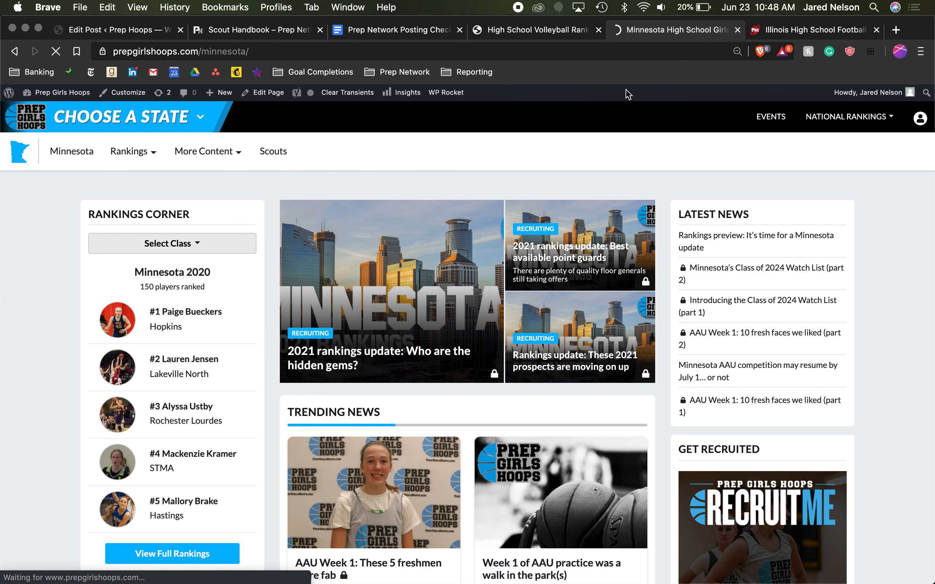
scroll(533, 433, "down", 2)
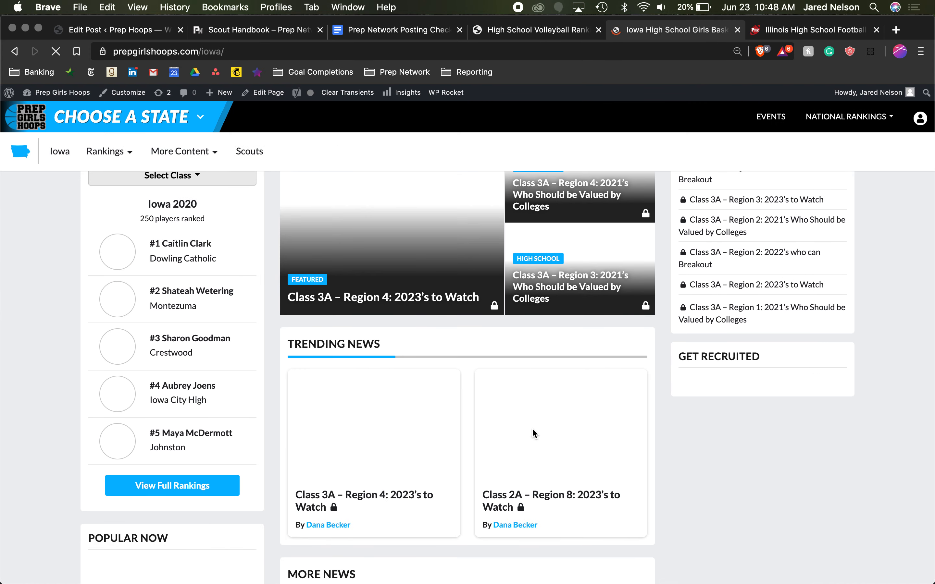
scroll(532, 433, "down", 10)
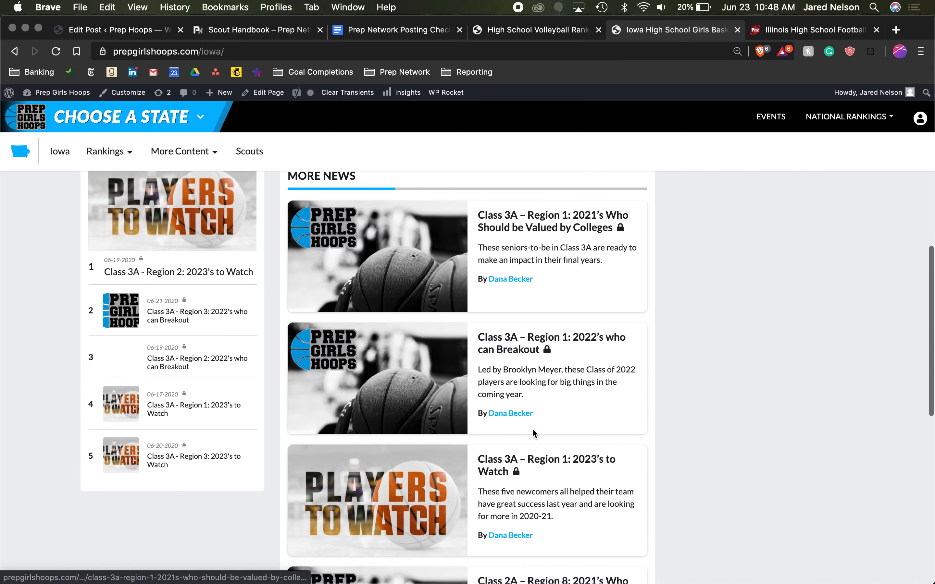
scroll(365, 406, "down", 8)
scroll(367, 406, "up", 20)
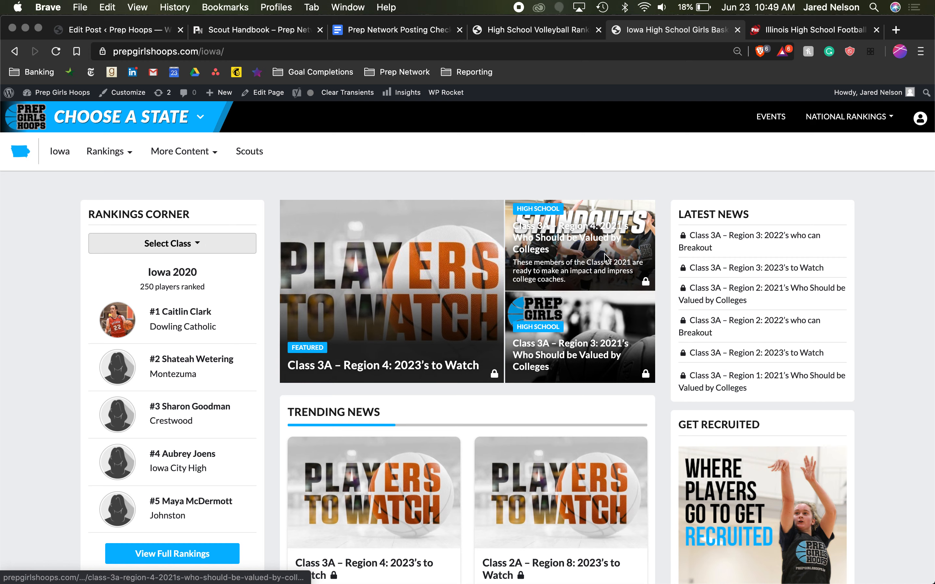
- Switch to the Prep Dig site, go to its Washington page and examine the featured images of its articles
left_click(536, 30)
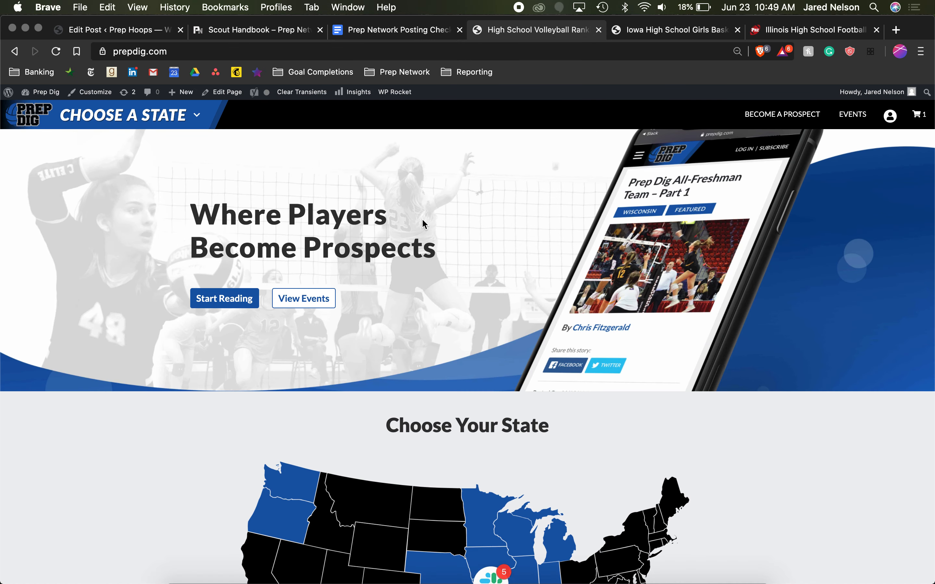
scroll(367, 387, "down", 3)
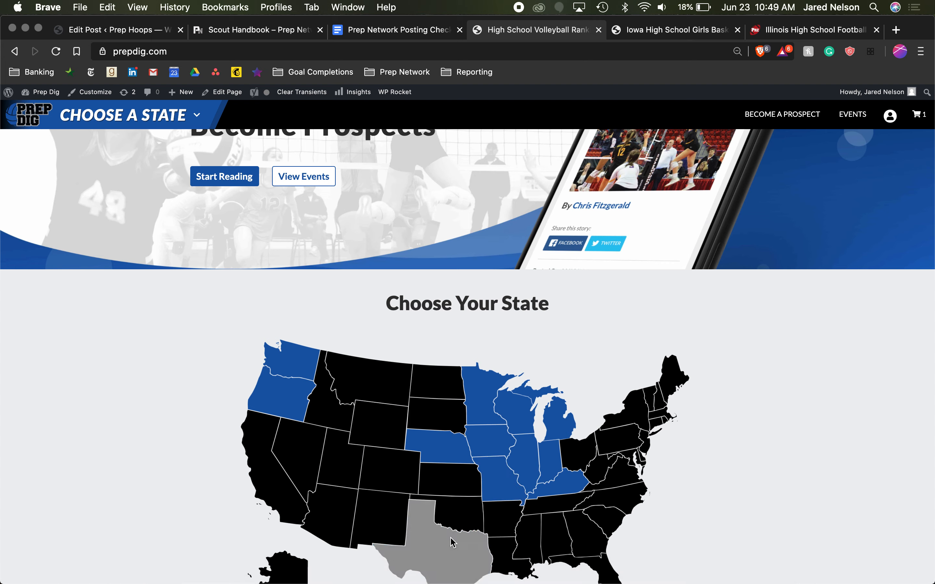
left_click(269, 361)
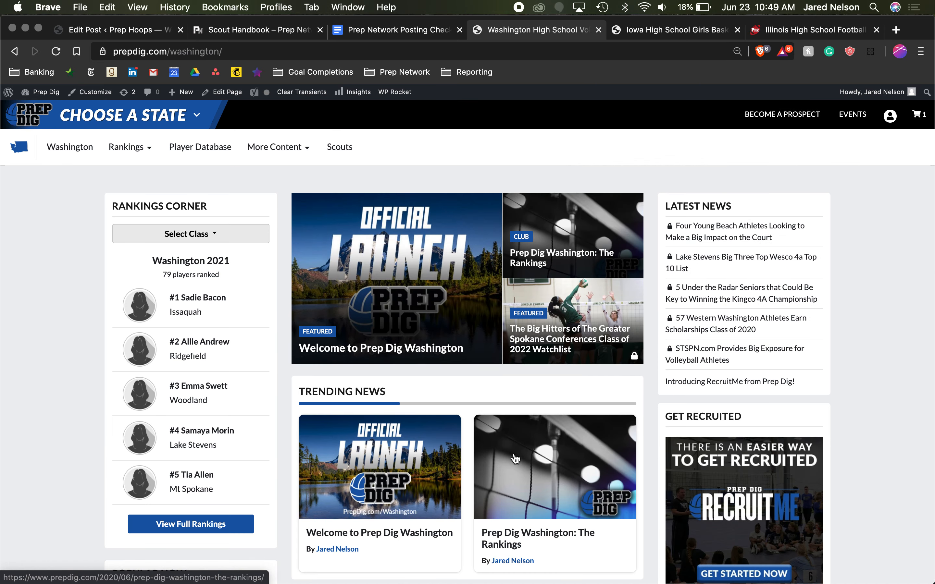
scroll(406, 322, "down", 5)
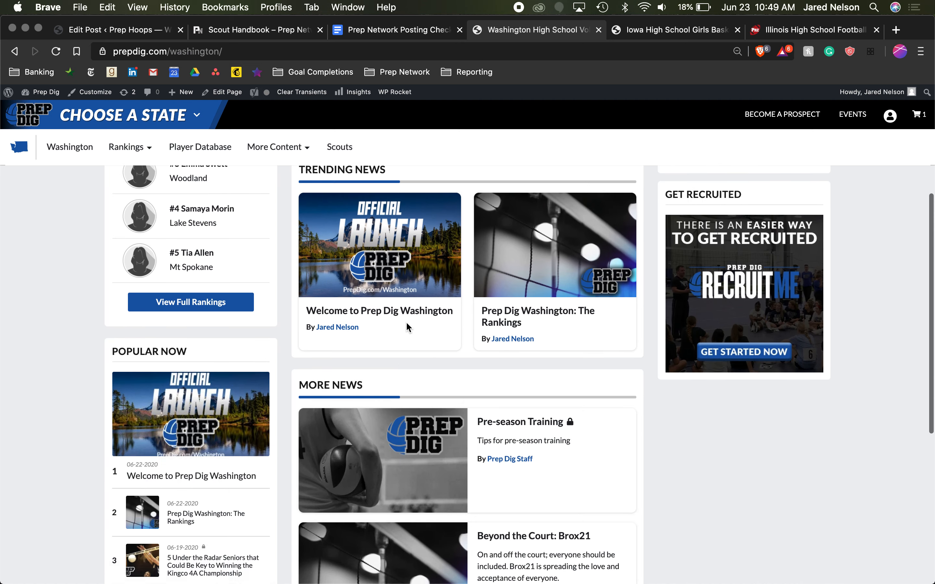
scroll(371, 348, "down", 5)
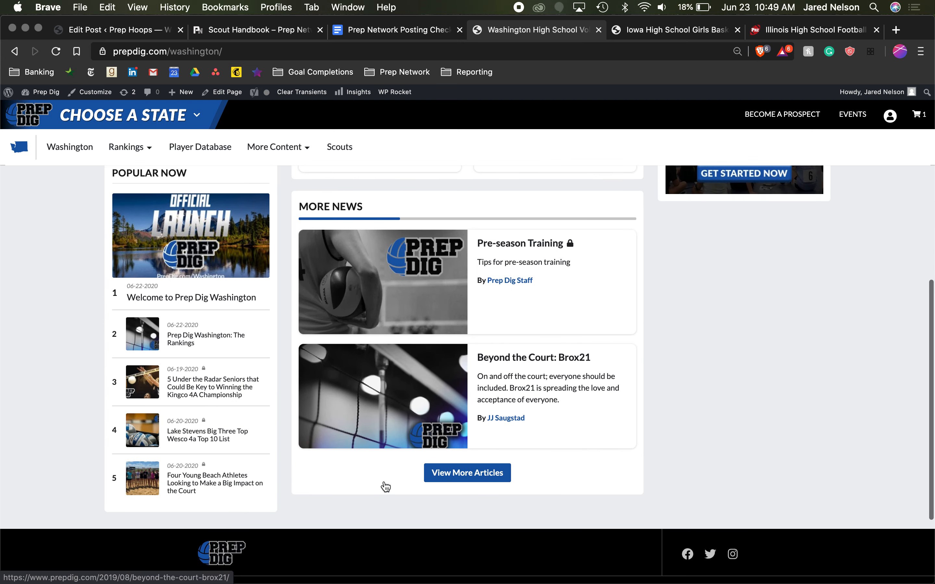
scroll(383, 486, "up", 10)
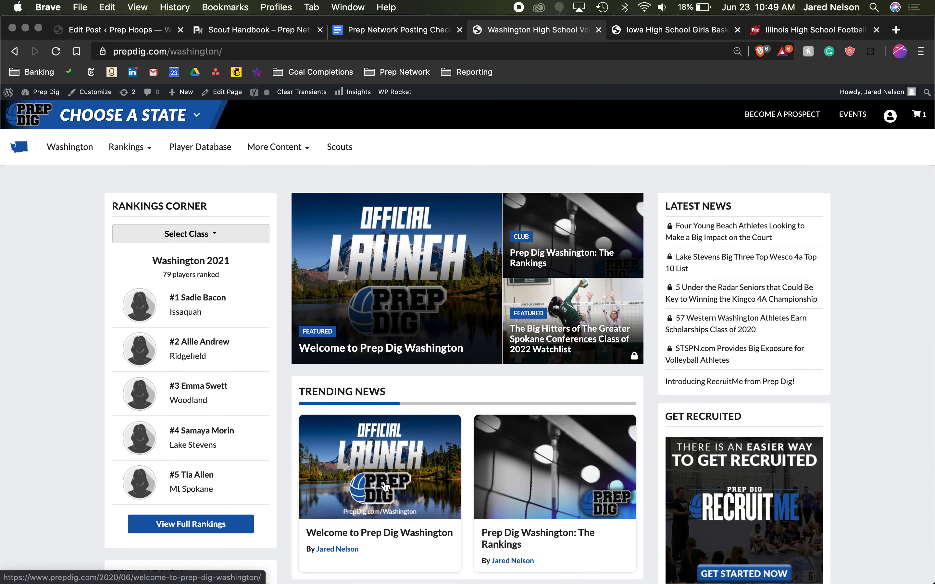
- Return to the Prep Hoops post draft and look through the available State options beside the featured image
left_click(116, 30)
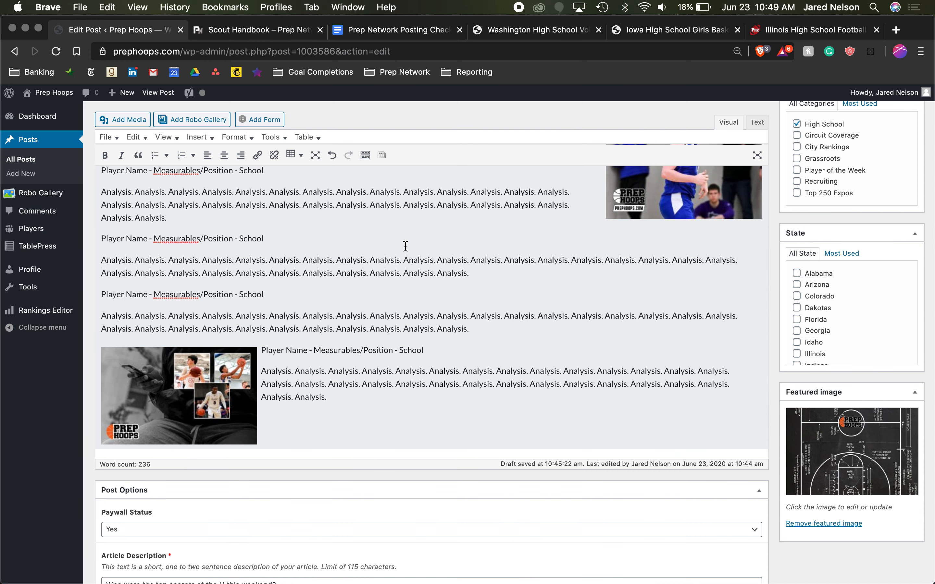
scroll(405, 246, "up", 1)
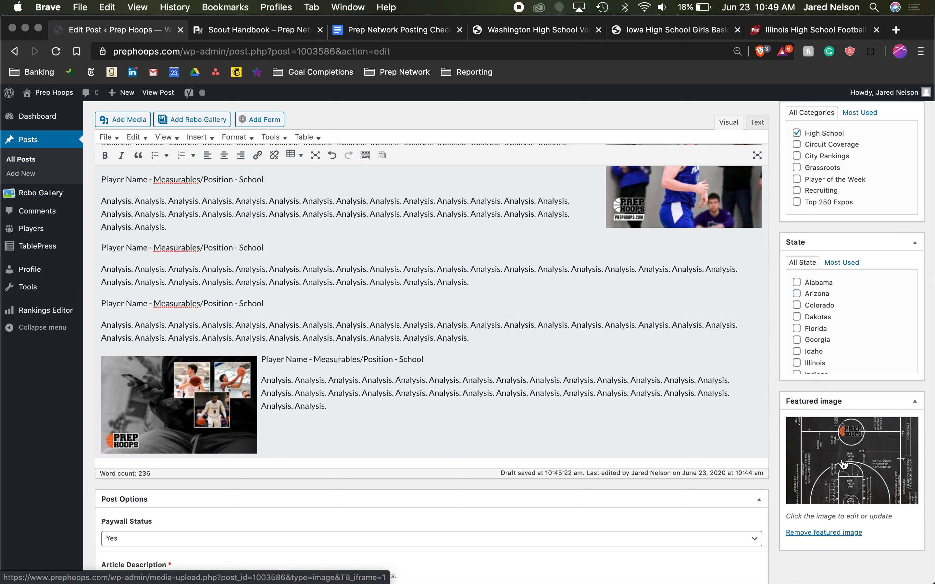
scroll(843, 464, "up", 3)
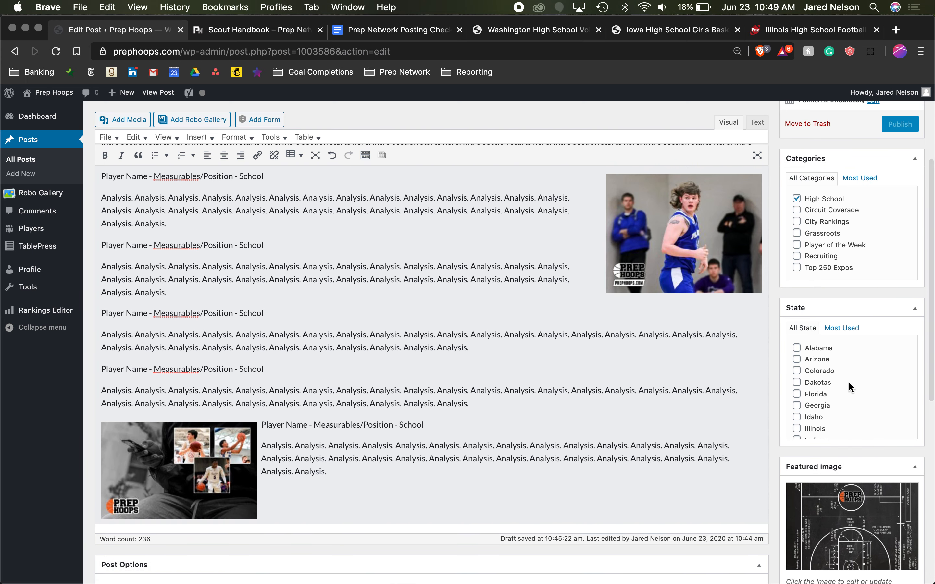
scroll(829, 410, "down", 5)
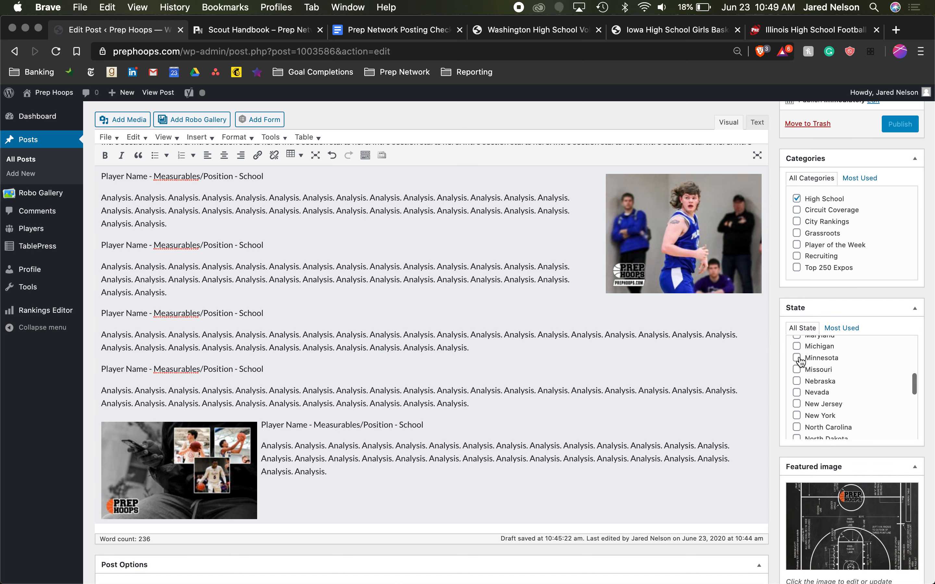
scroll(819, 383, "down", 2)
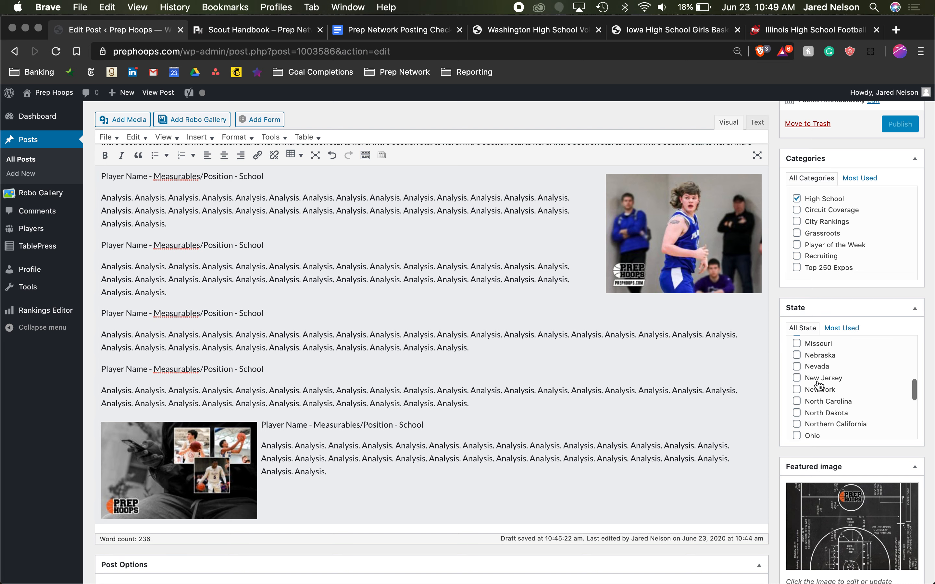
scroll(819, 384, "down", 6)
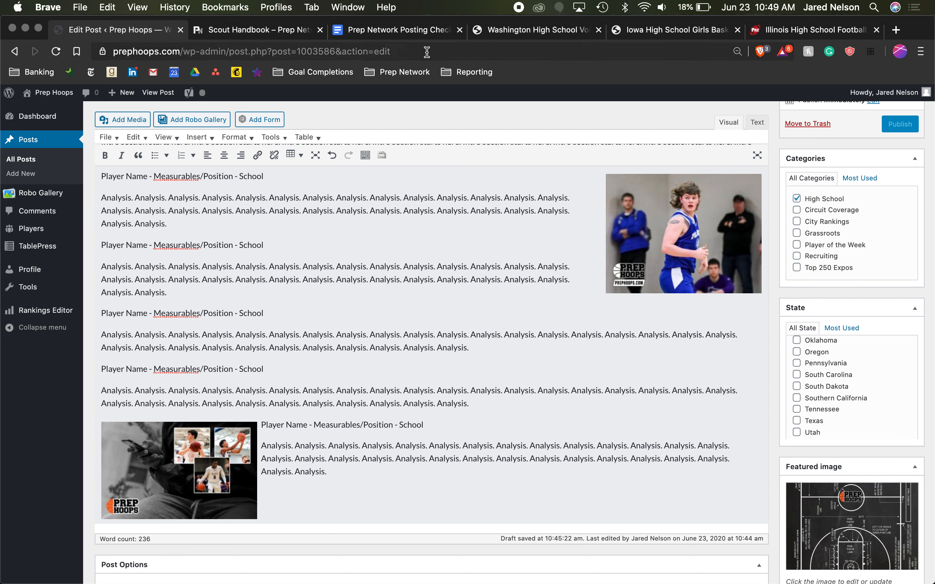
- Compare the states offered on the Prep Redzone and Prep Girls Hoops sites
left_click(769, 30)
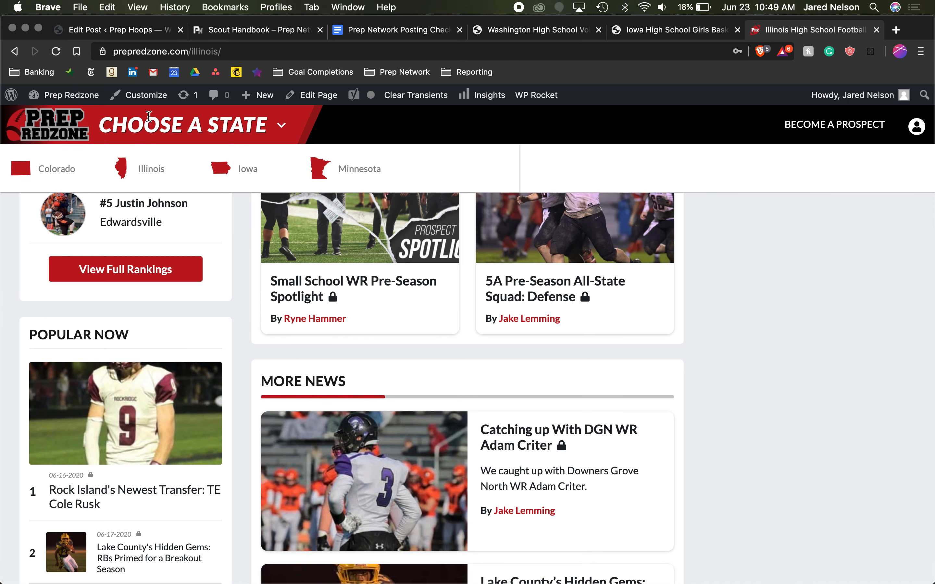
left_click(686, 36)
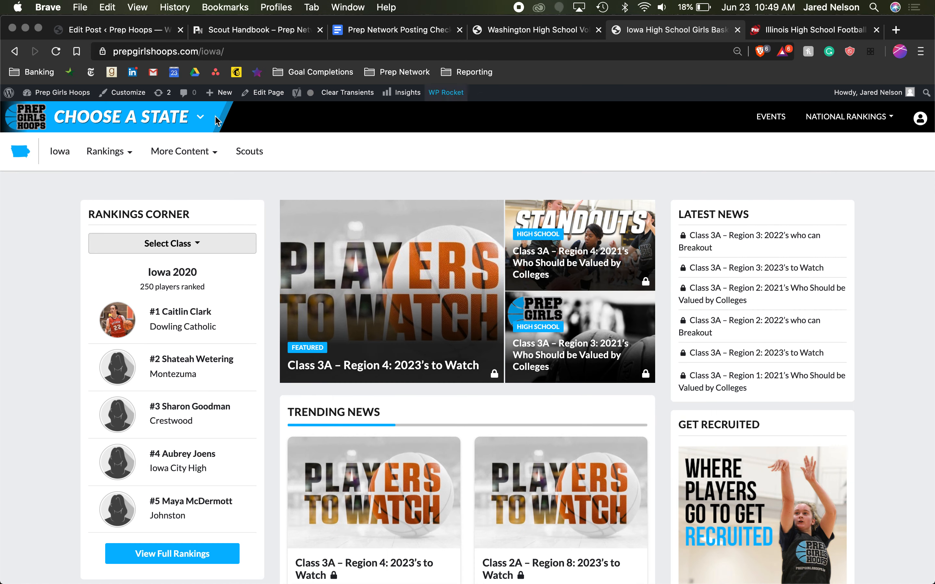
mouse_move(171, 127)
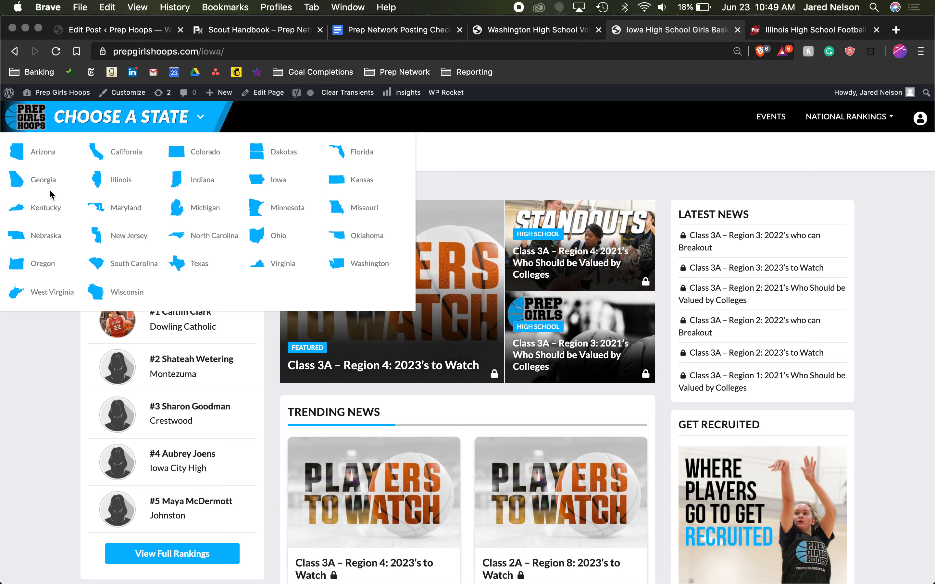
- Review the post draft's full State list and its Categories, with a brief check of the Prep Dig Washington page
left_click(134, 30)
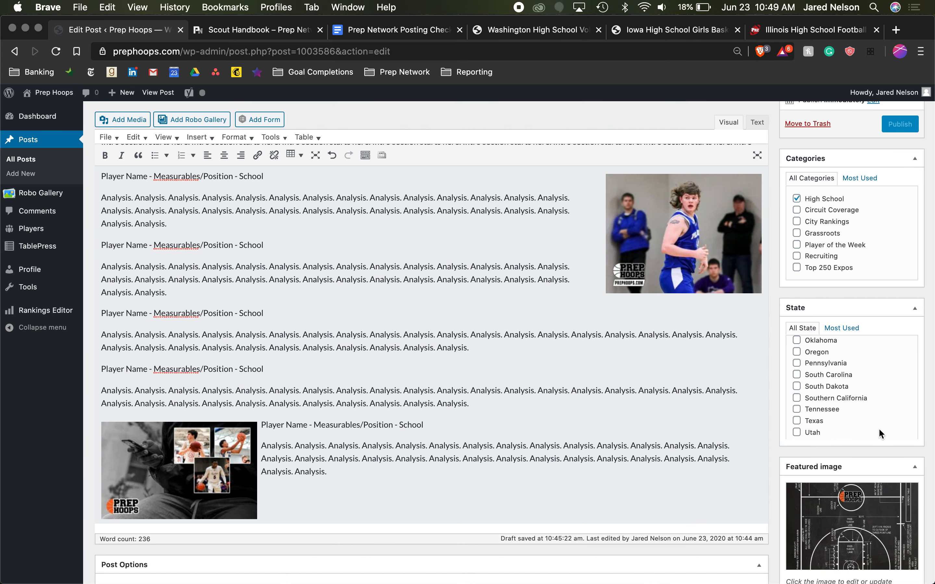
scroll(878, 428, "down", 3)
scroll(878, 428, "up", 10)
scroll(879, 428, "up", 5)
scroll(878, 428, "up", 3)
scroll(879, 428, "up", 2)
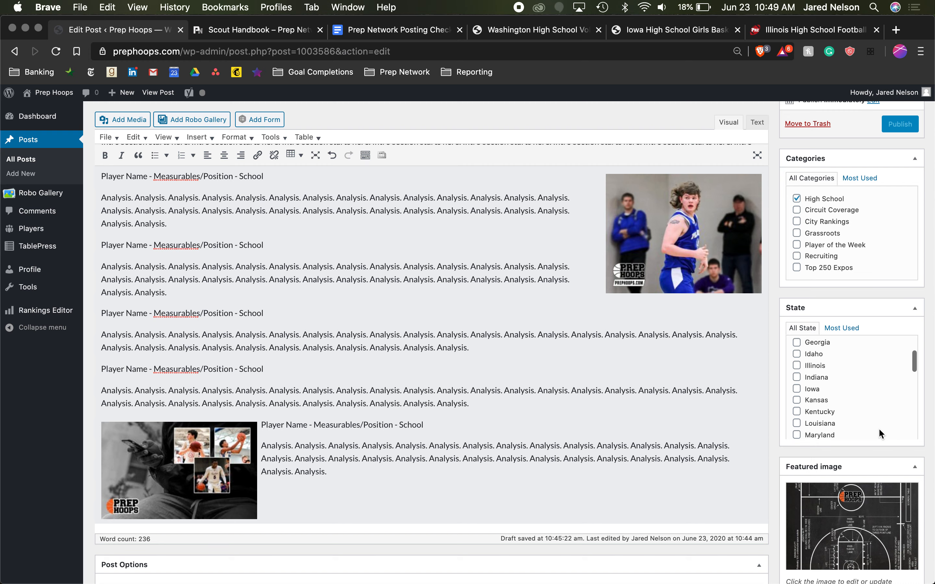
scroll(828, 402, "up", 6)
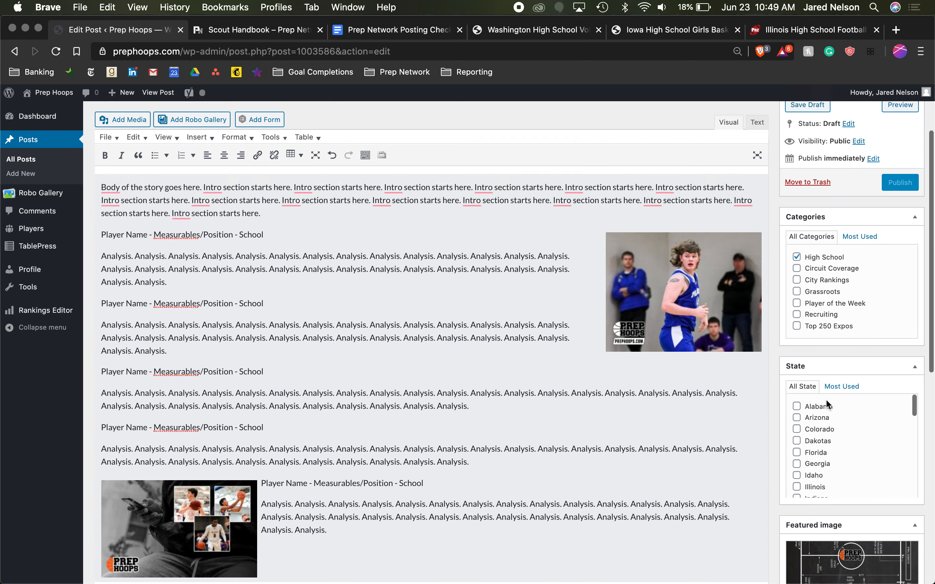
scroll(825, 399, "up", 3)
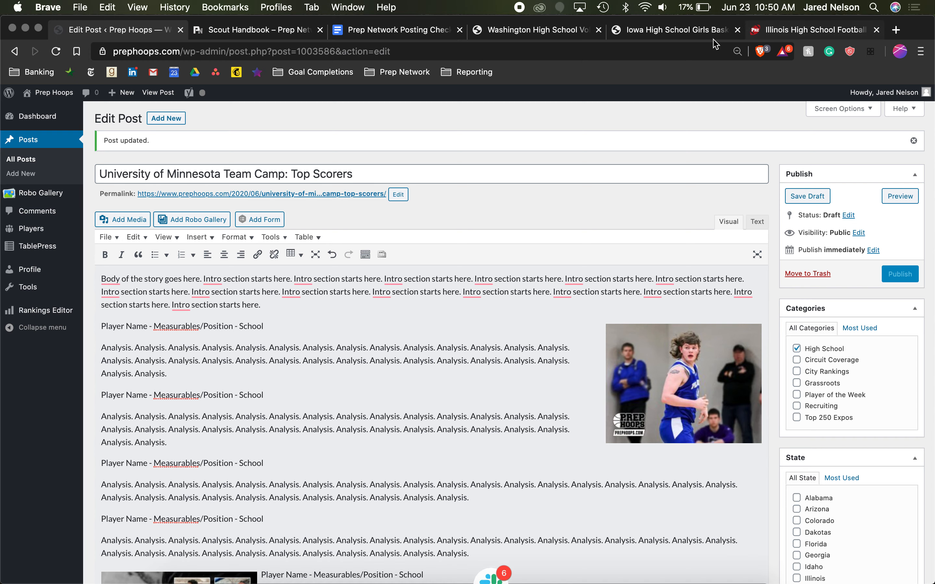
left_click(560, 35)
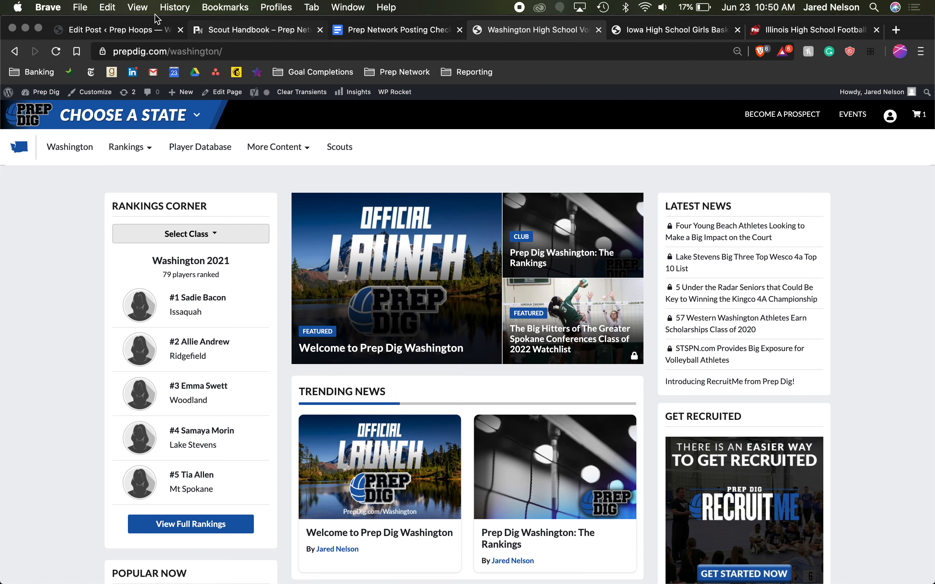
left_click(113, 30)
- Try Grassroots, Circuit Coverage, City Rankings and Recruiting as post categories in place of High School, and clear them all
left_click(797, 349)
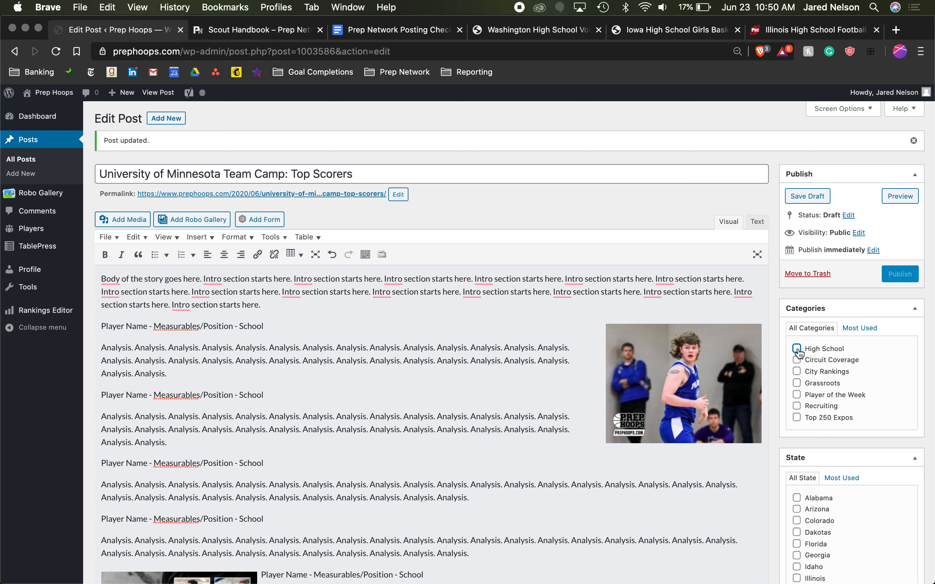
left_click(797, 384)
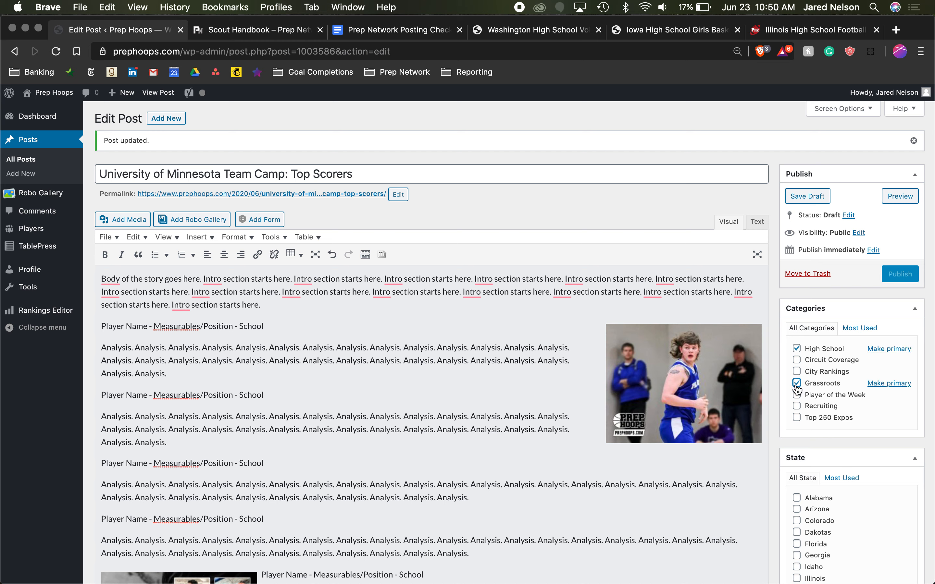
left_click(797, 349)
left_click(800, 362)
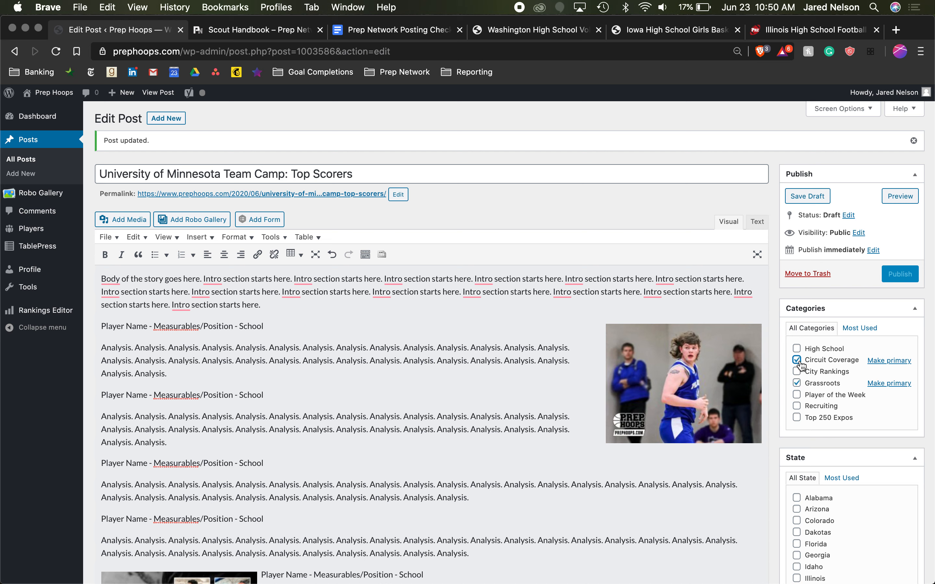
left_click(799, 364)
left_click(799, 363)
left_click(796, 383)
left_click(797, 360)
left_click(797, 371)
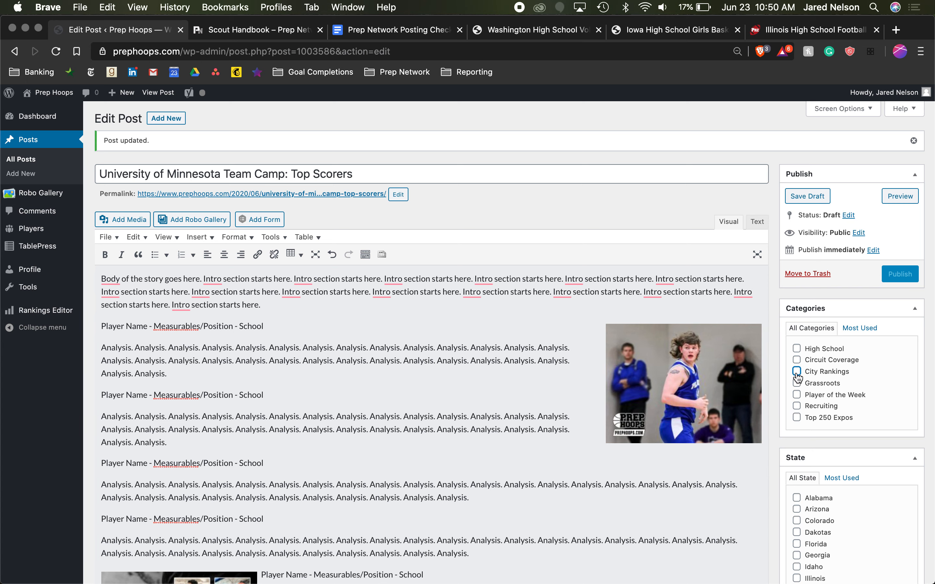
scroll(798, 377, "down", 1)
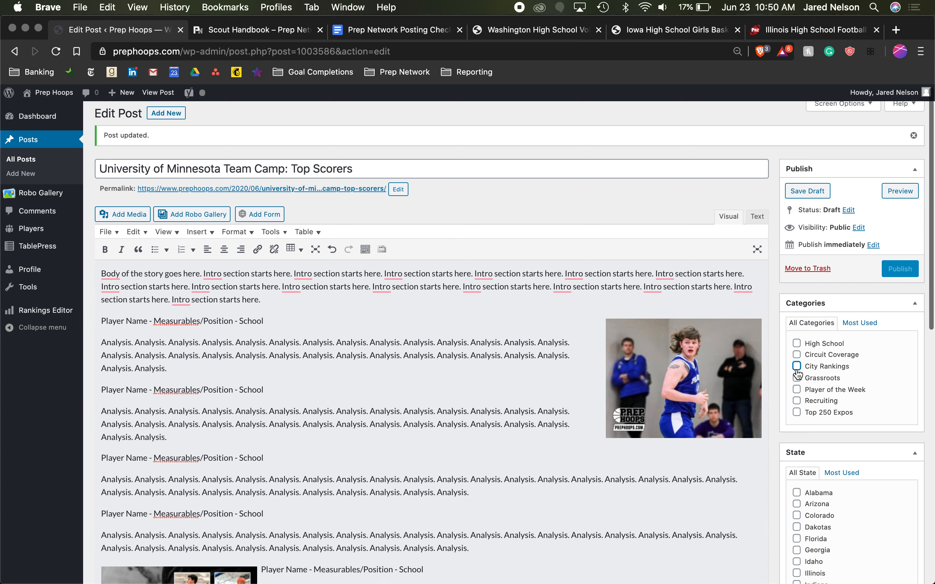
left_click(800, 402)
left_click(798, 401)
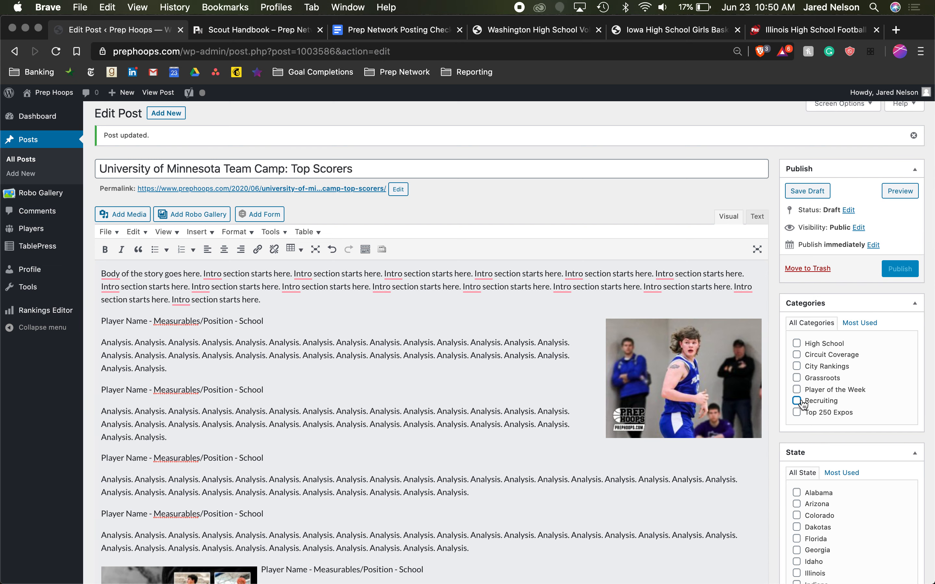
scroll(800, 398, "down", 2)
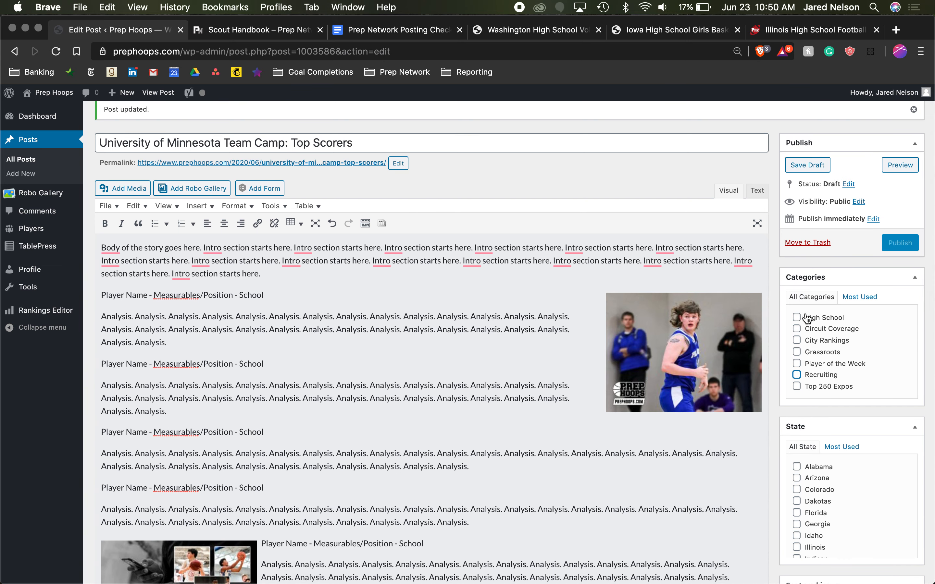
- Assign the High School category to the post, trying out and clearing Circuit Coverage and Grassroots alongside it
left_click(806, 317)
left_click(799, 329)
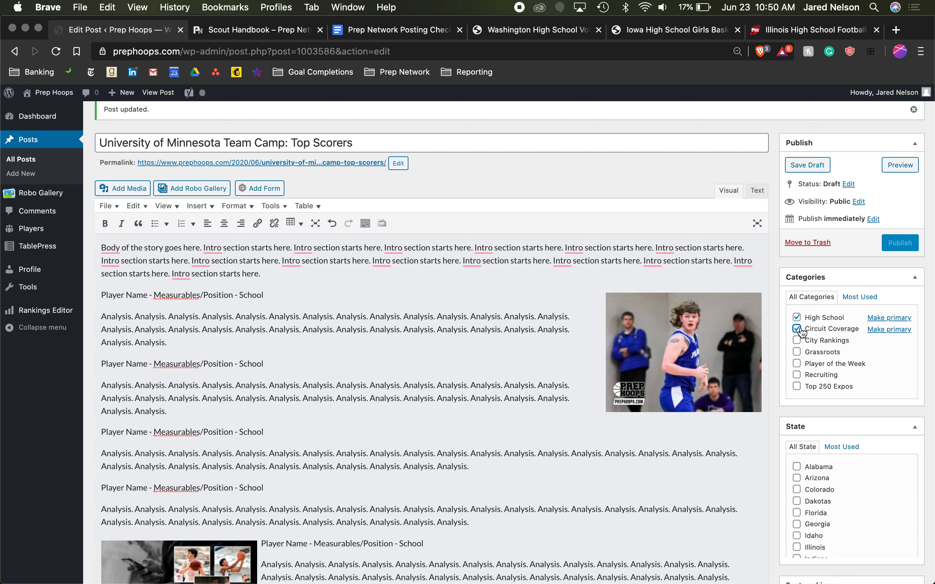
left_click(800, 331)
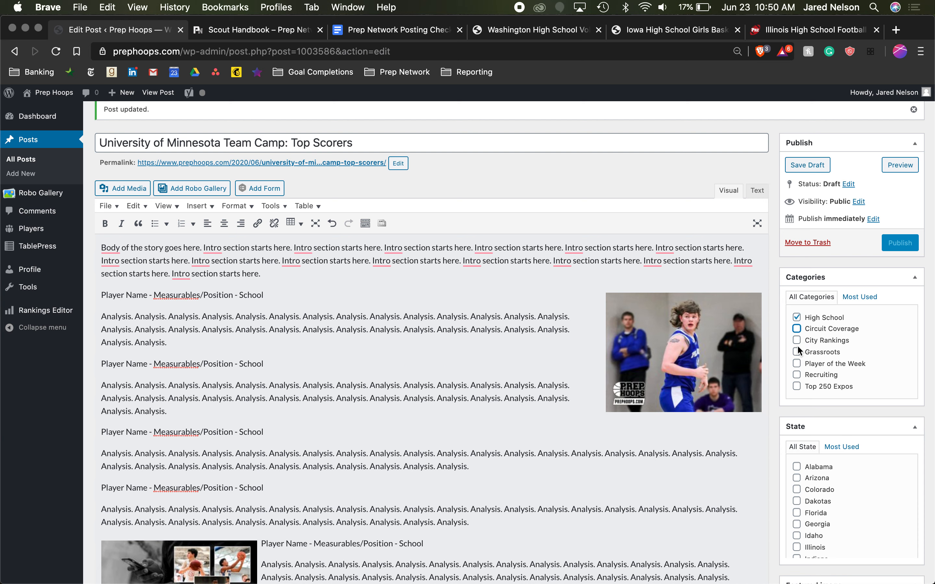
left_click(797, 353)
left_click(797, 353)
left_click(797, 317)
left_click(797, 351)
left_click(796, 351)
scroll(797, 352, "down", 3)
scroll(827, 455, "down", 15)
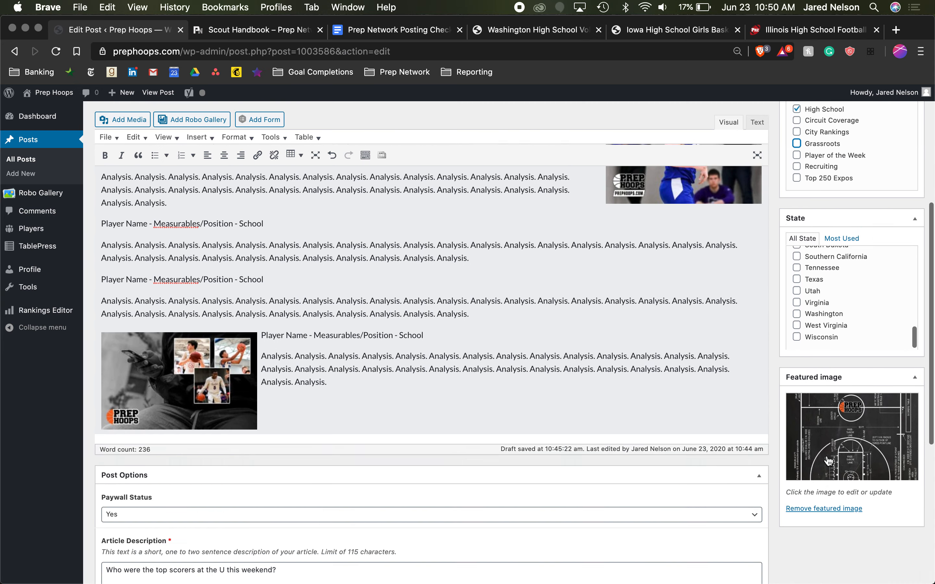
- Preview the post draft and review its state and category labels, featured image, body text and inline photos
scroll(825, 455, "up", 10)
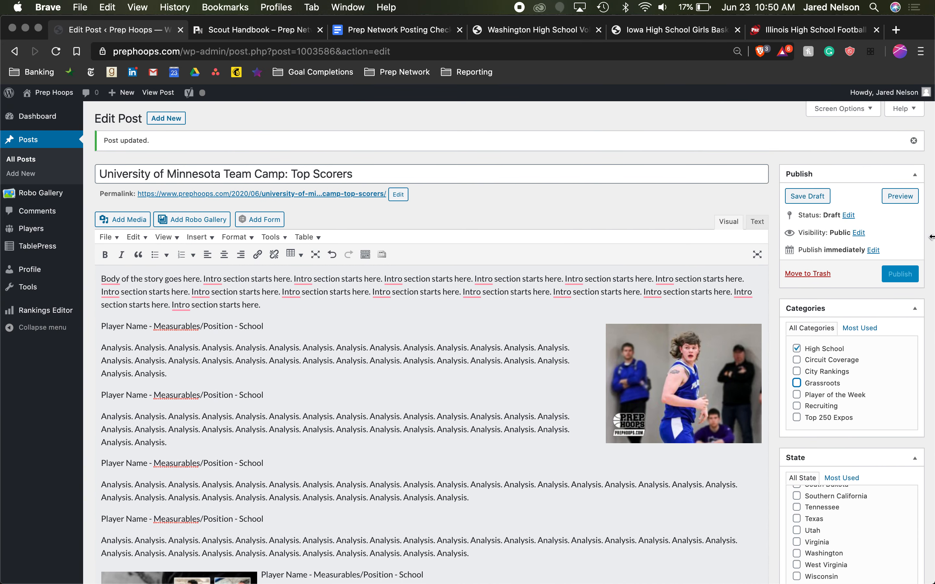
scroll(570, 345, "down", 10)
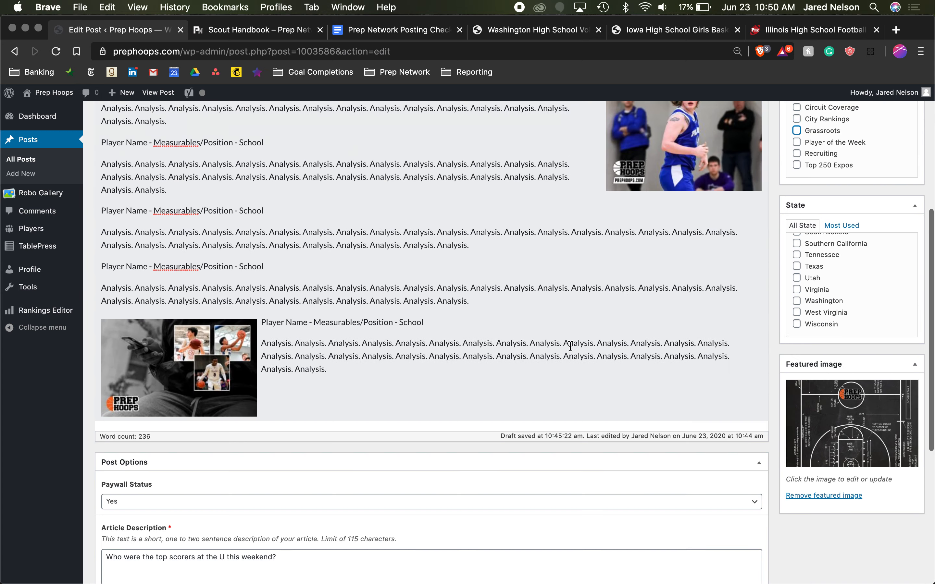
scroll(570, 345, "up", 10)
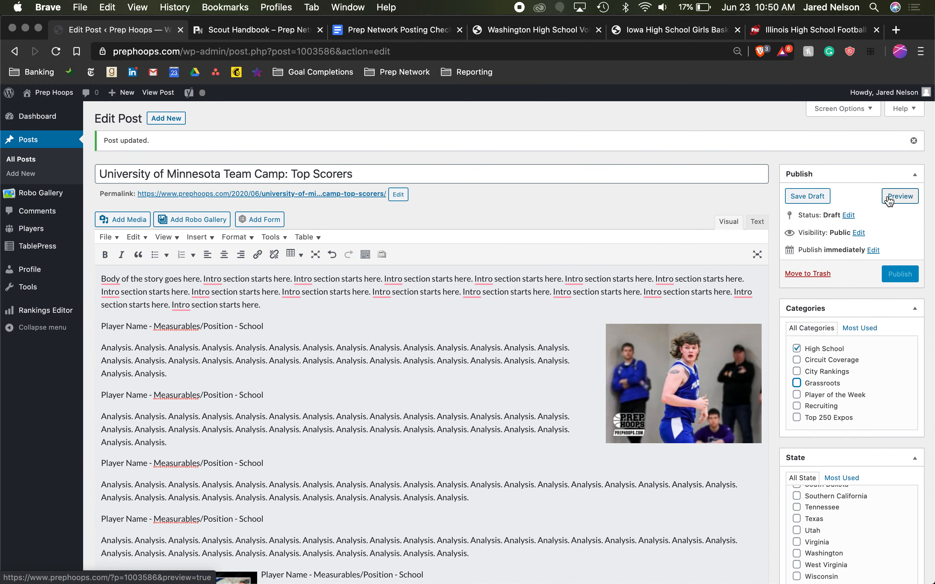
left_click(887, 198)
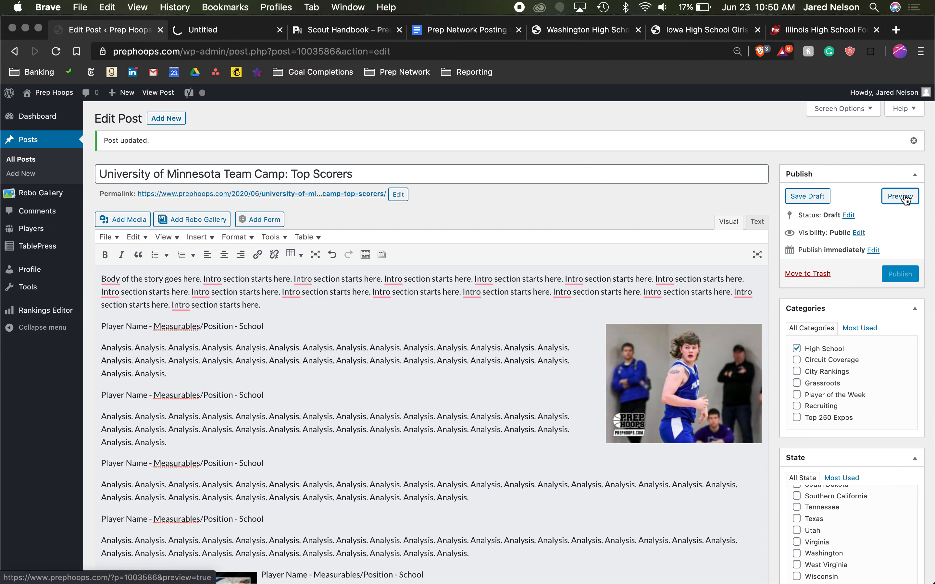
left_click(202, 30)
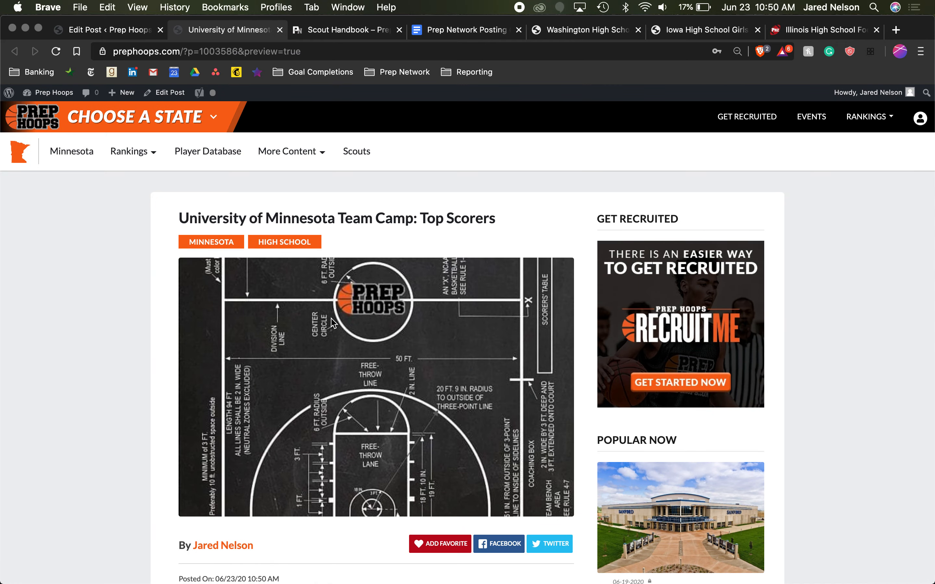
scroll(331, 321, "down", 10)
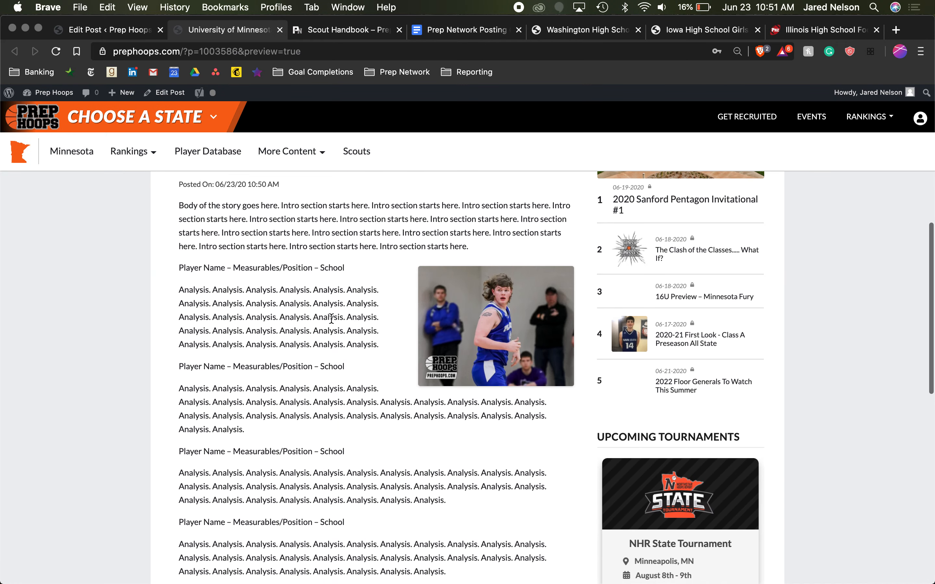
scroll(331, 319, "down", 9)
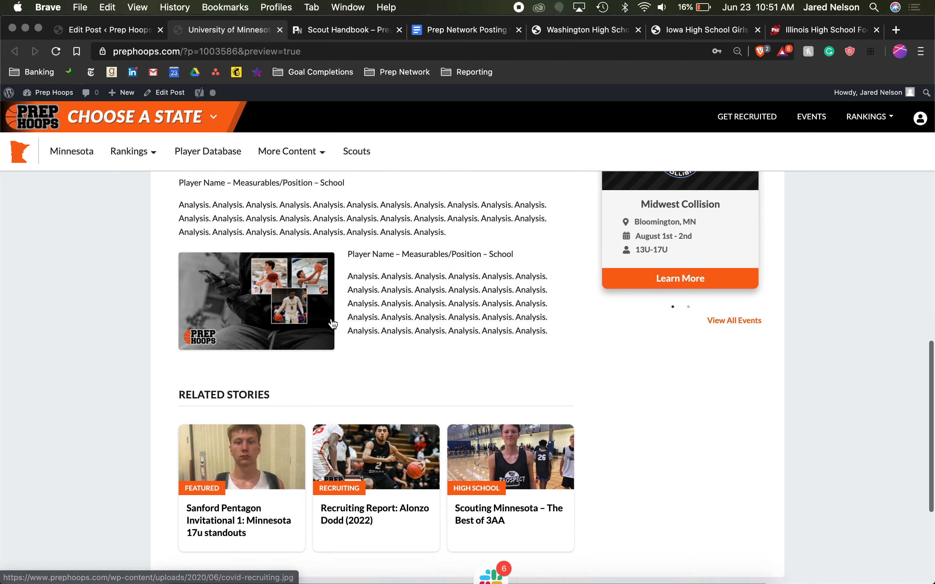
scroll(333, 324, "up", 17)
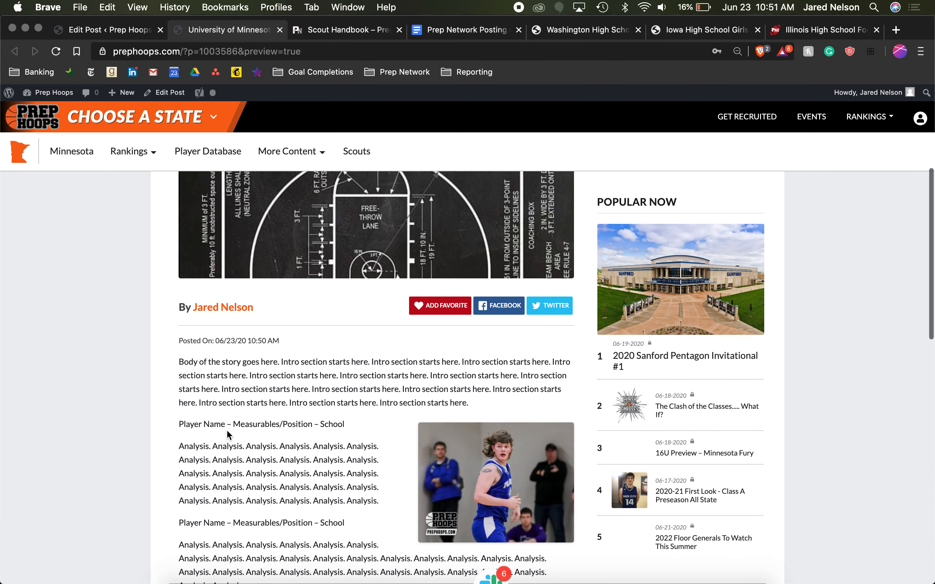
- Proofread the first player heading in the preview and consult the Writing Tips in the Scout Handbook
left_click_drag(175, 425, 244, 424)
double_click(226, 420)
left_click(195, 425)
left_click(221, 422)
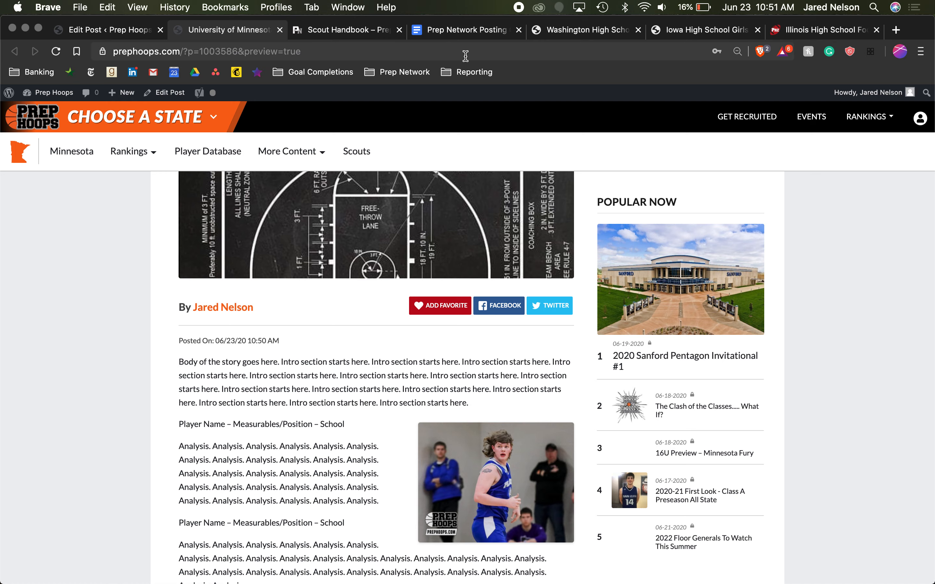
left_click(333, 35)
left_click(222, 30)
left_click(316, 33)
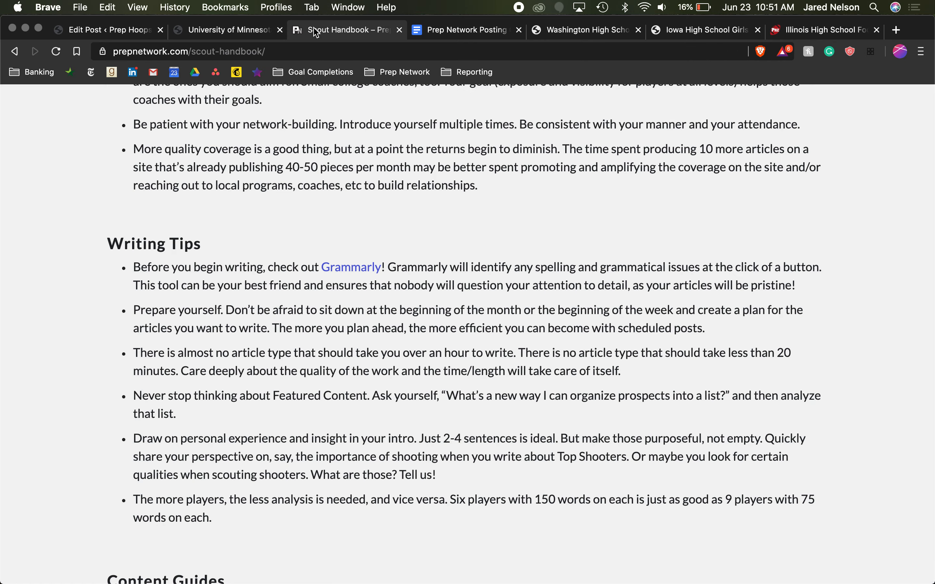
left_click(230, 33)
- Return to the post editor and open the post's publish date for editing
left_click(90, 33)
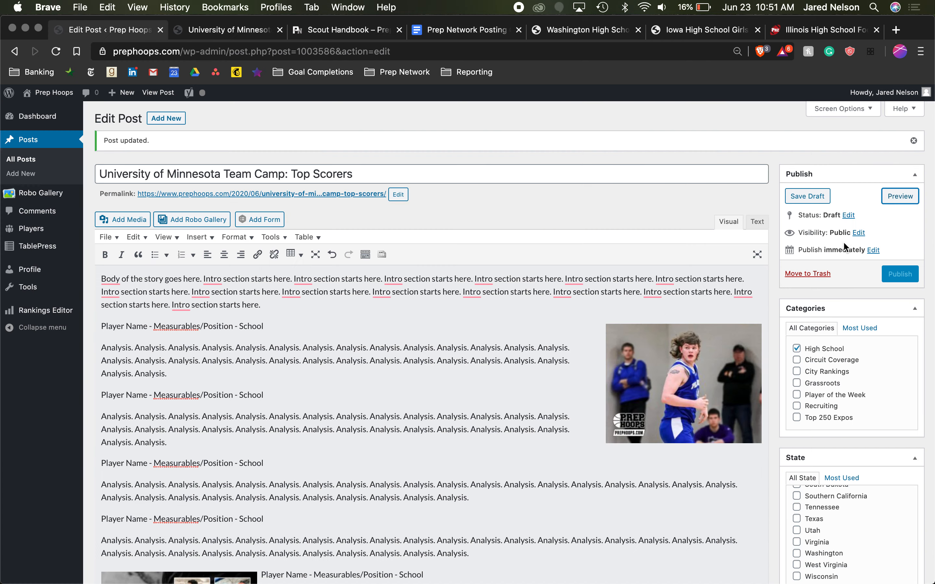
left_click(873, 250)
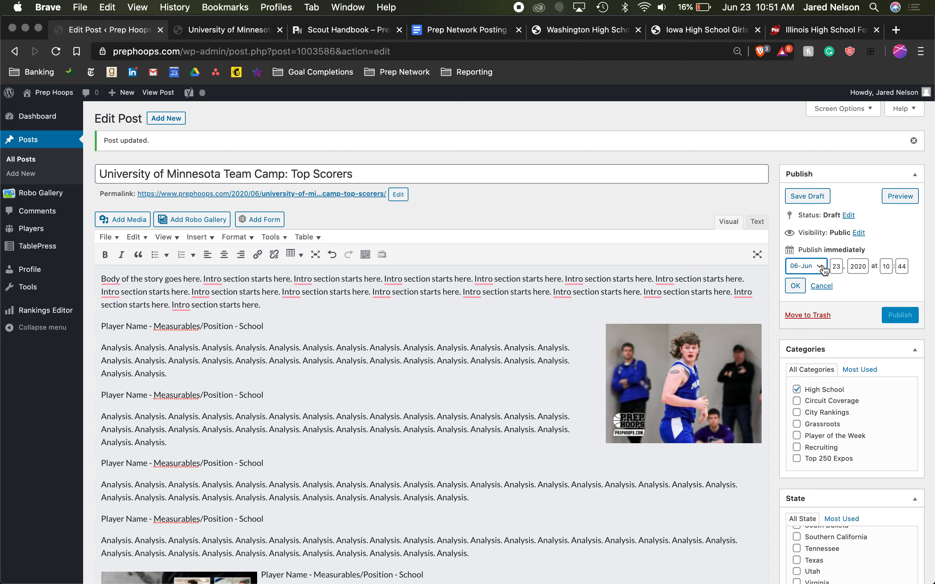
left_click(837, 267)
- Try Defenders in place of the last word of the post title
triple_click(176, 180)
left_click(303, 165)
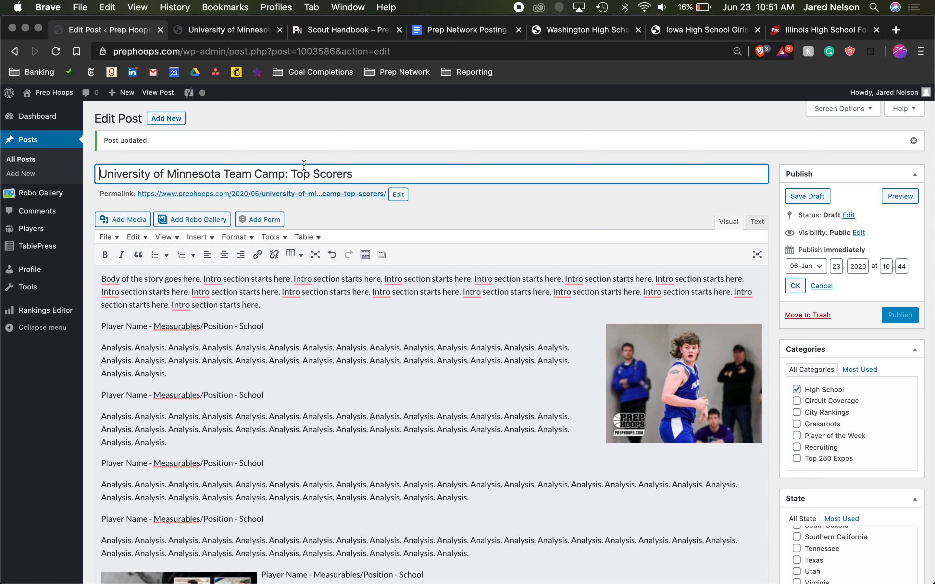
double_click(334, 182)
type("De")
key("BackSpace")
key("BackSpace")
type("Defenders")
- Try Playmakers as the last word of the post title, and restore Scorers
double_click(354, 173)
type("Playmae")
key("BackSpace")
type("maekrs")
double_click(335, 183)
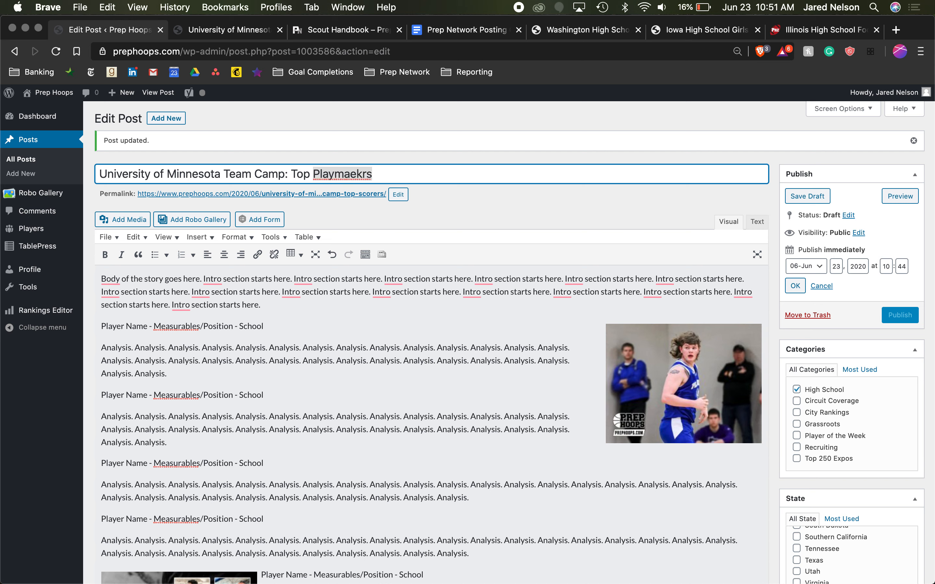
type("Playmakers")
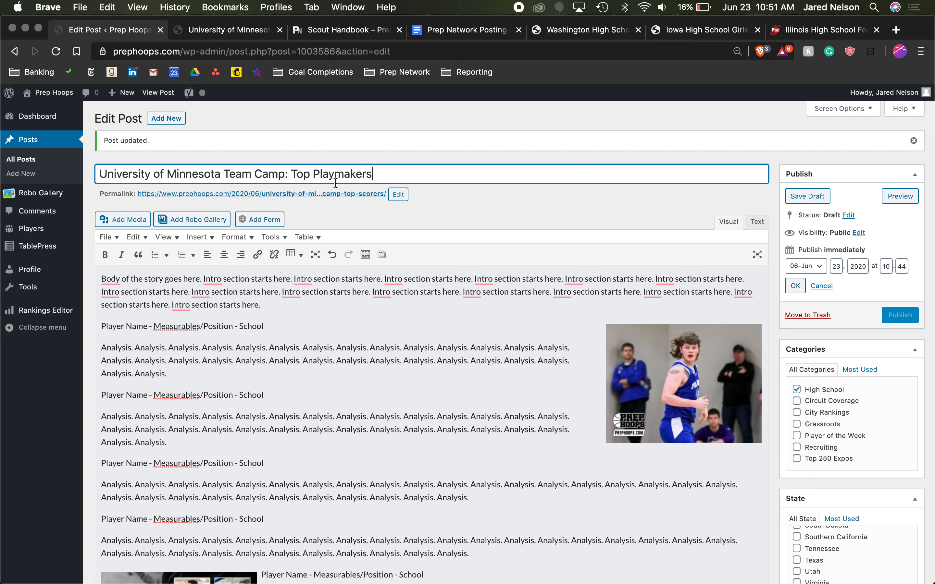
double_click(347, 173)
type("Scorers")
- Set the day of the post's publish date to 24 and apply it
left_click(835, 266)
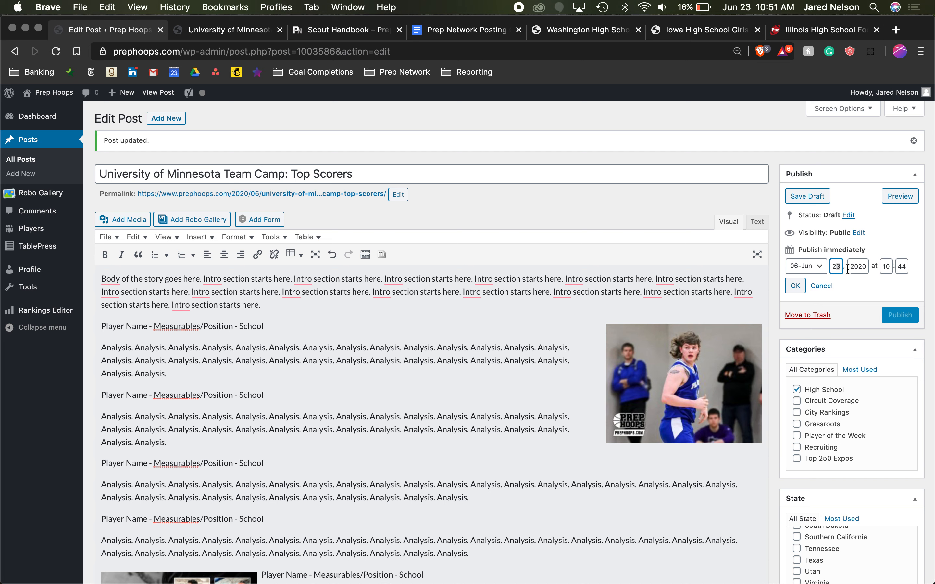
key("BackSpace")
type("4")
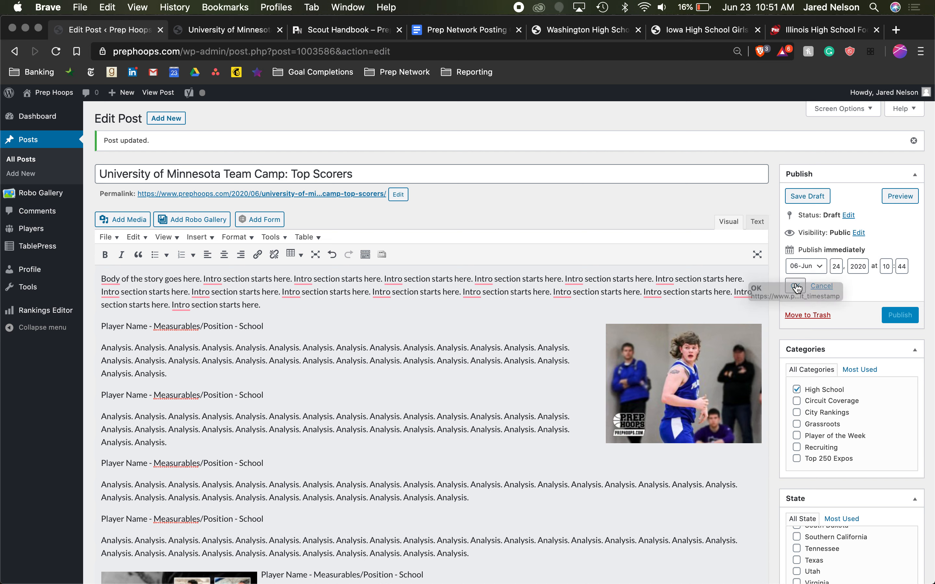
left_click(795, 286)
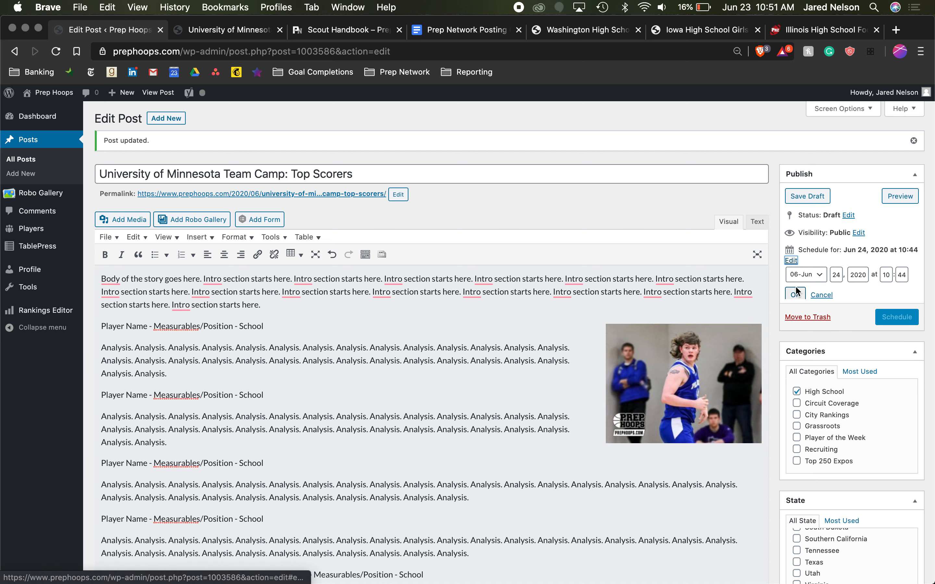
- Change the post's scheduled publish day to June 25, 2020
left_click(790, 262)
left_click(834, 265)
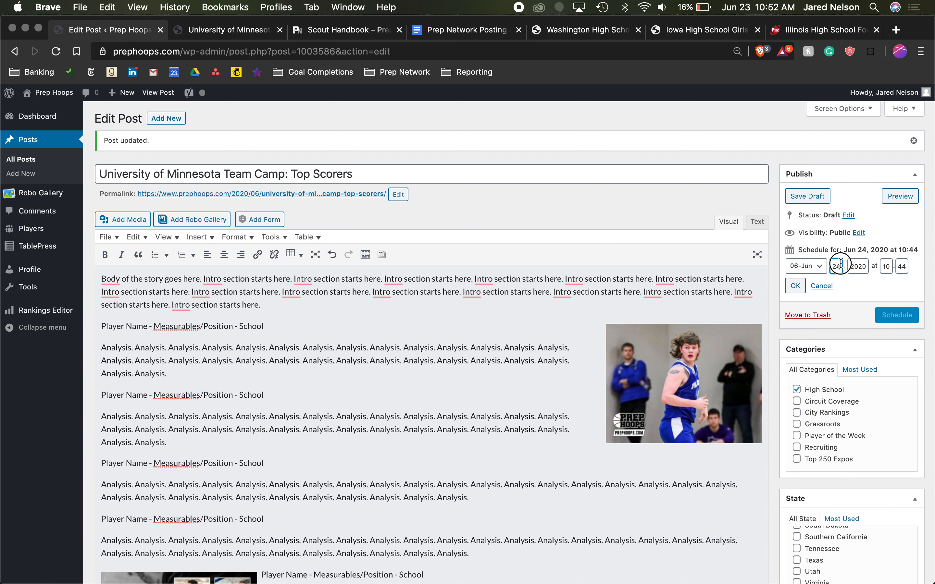
key("BackSpace")
type("5")
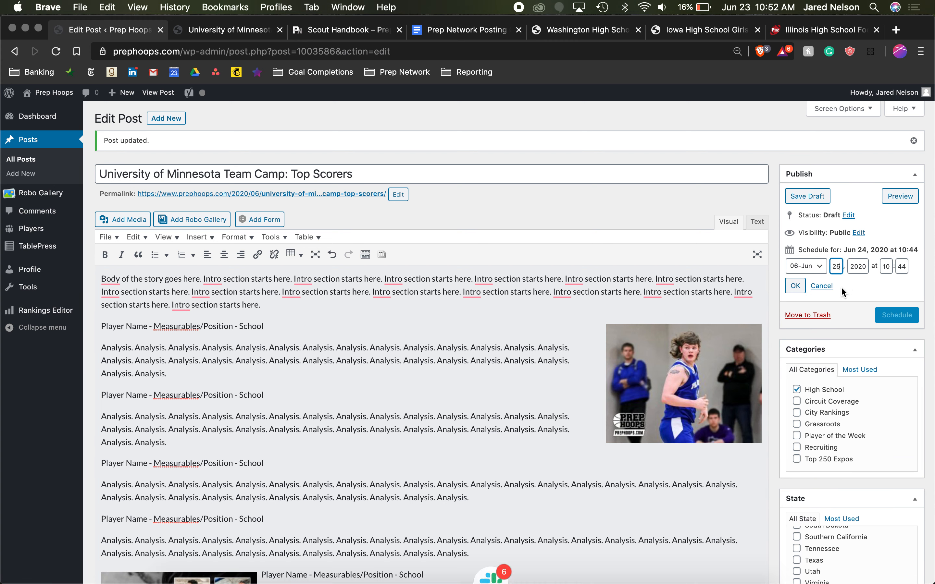
left_click(796, 286)
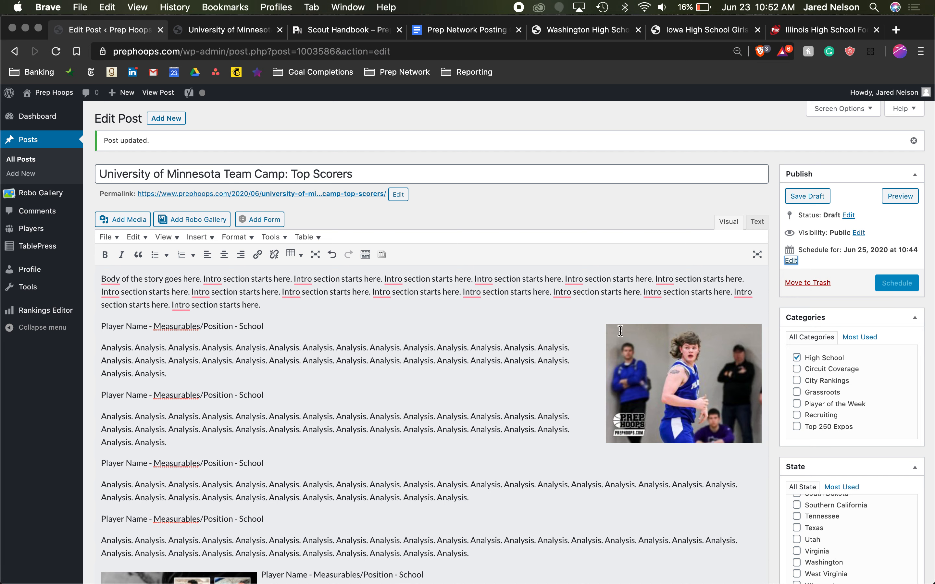
- Look over the post preview again from the featured image to the related stories
left_click(219, 28)
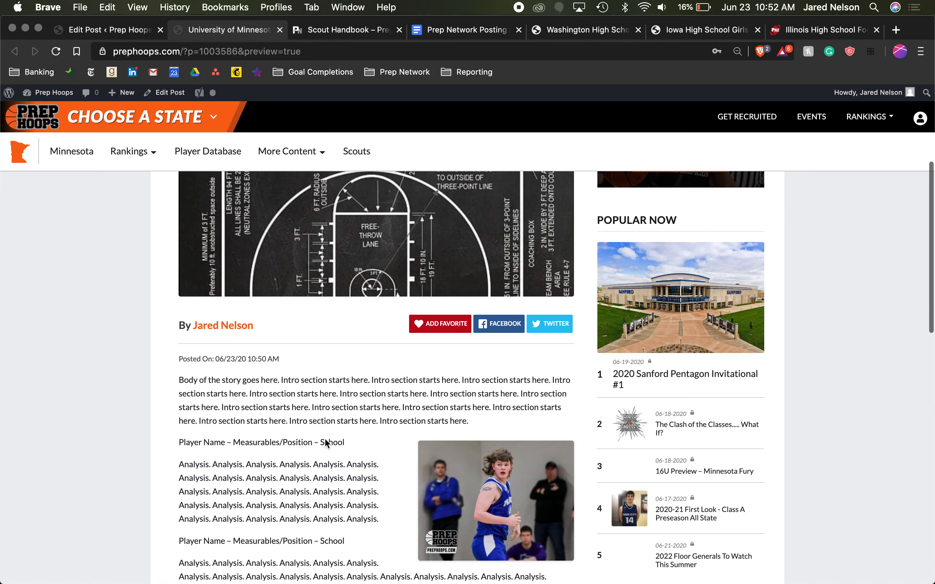
scroll(324, 438, "up", 5)
scroll(311, 323, "down", 16)
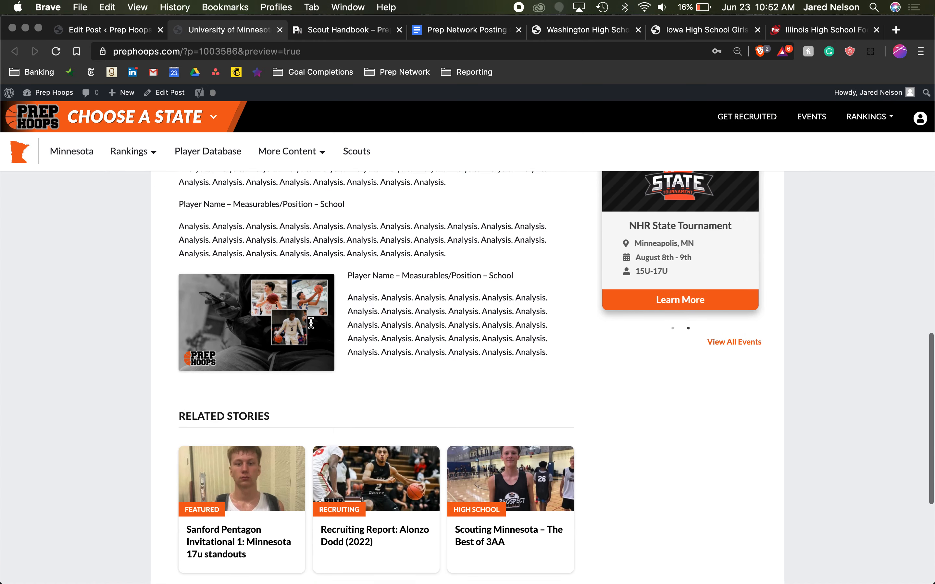
scroll(520, 309, "up", 10)
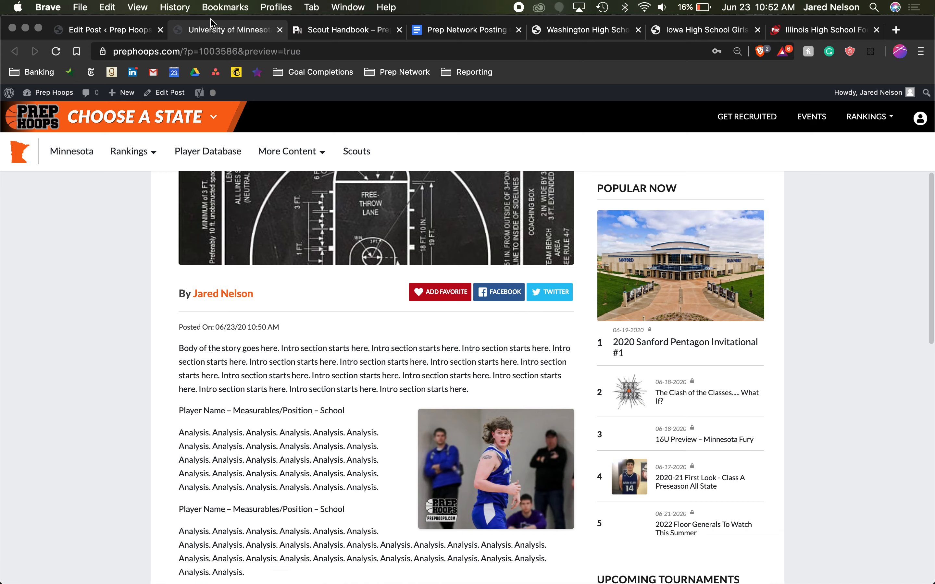
- Save the post draft with its new schedule and check its category and state assignments
left_click(124, 31)
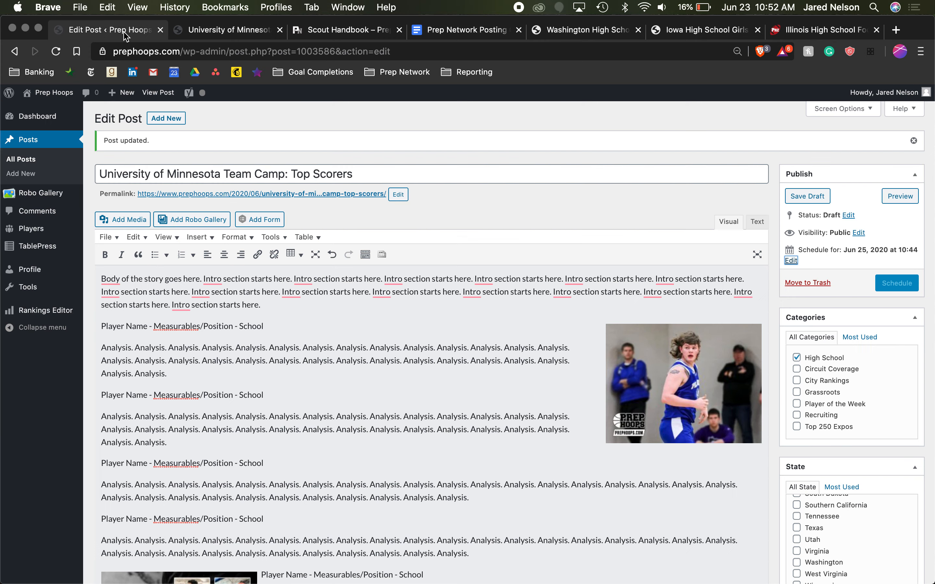
left_click(808, 198)
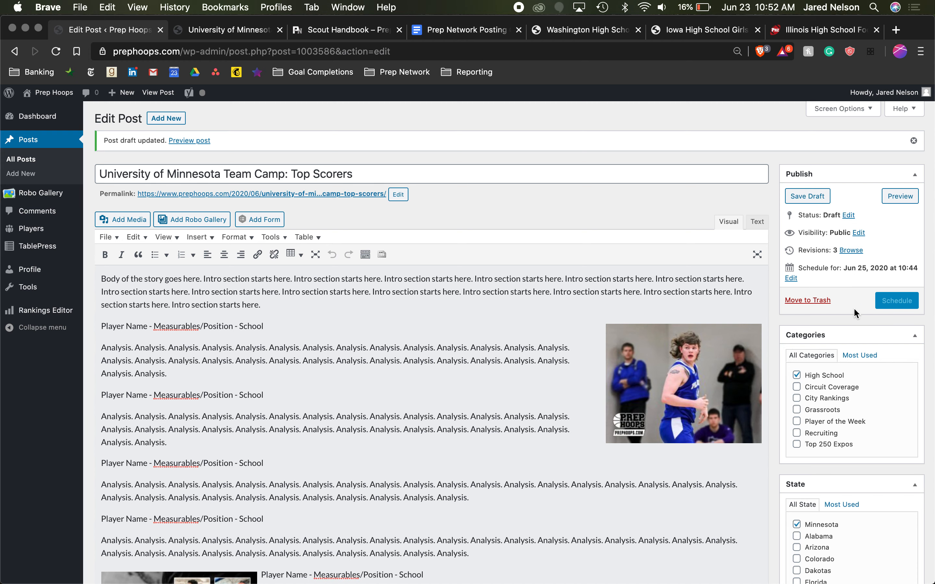
scroll(853, 311, "down", 5)
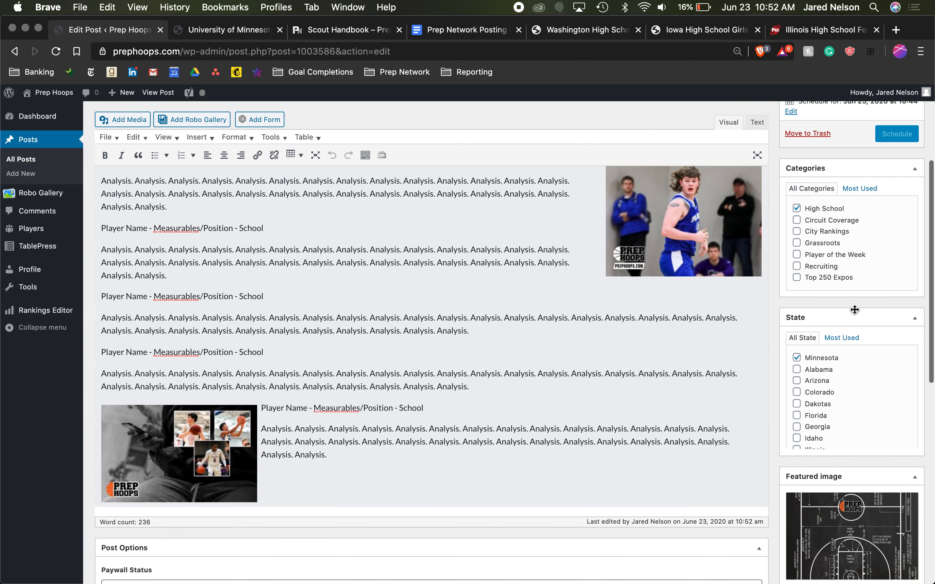
- Skim the Prep Network Posting Checklist/Instructions document from its table of contents to the story formatting section
left_click(462, 34)
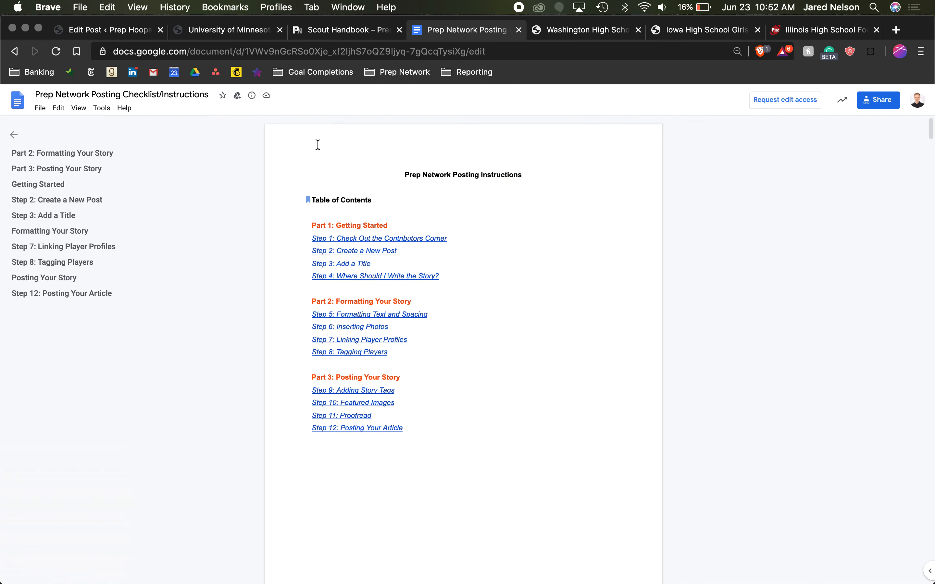
scroll(366, 277, "down", 20)
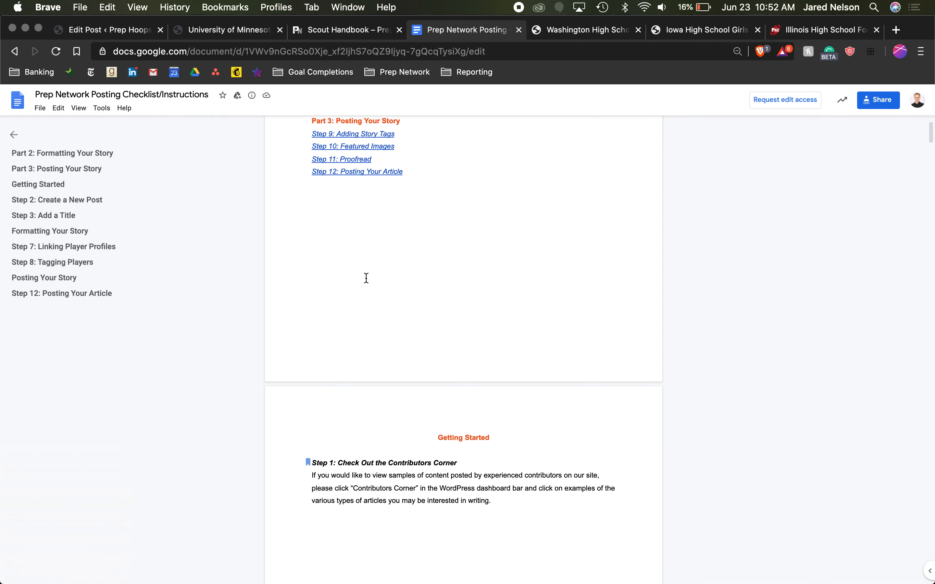
scroll(373, 246, "down", 20)
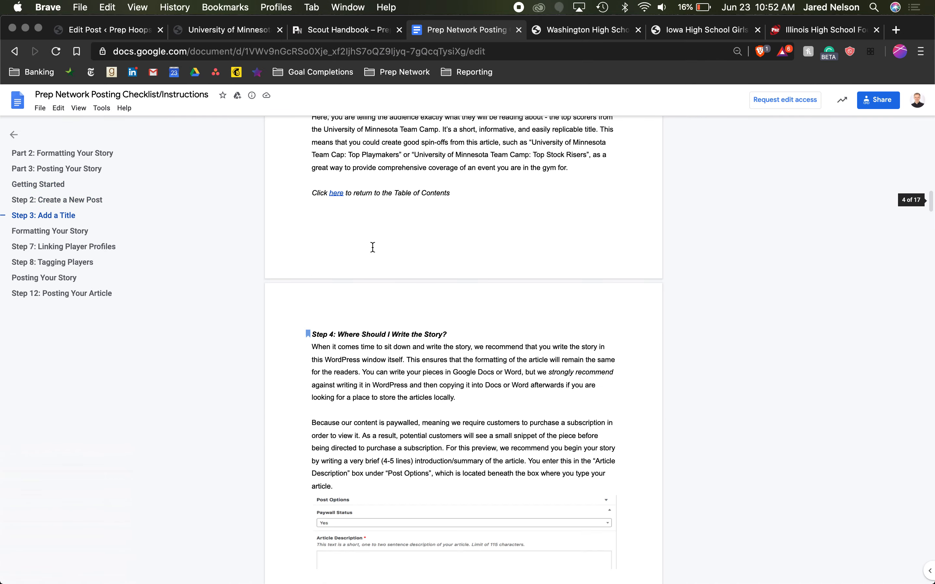
scroll(372, 246, "down", 10)
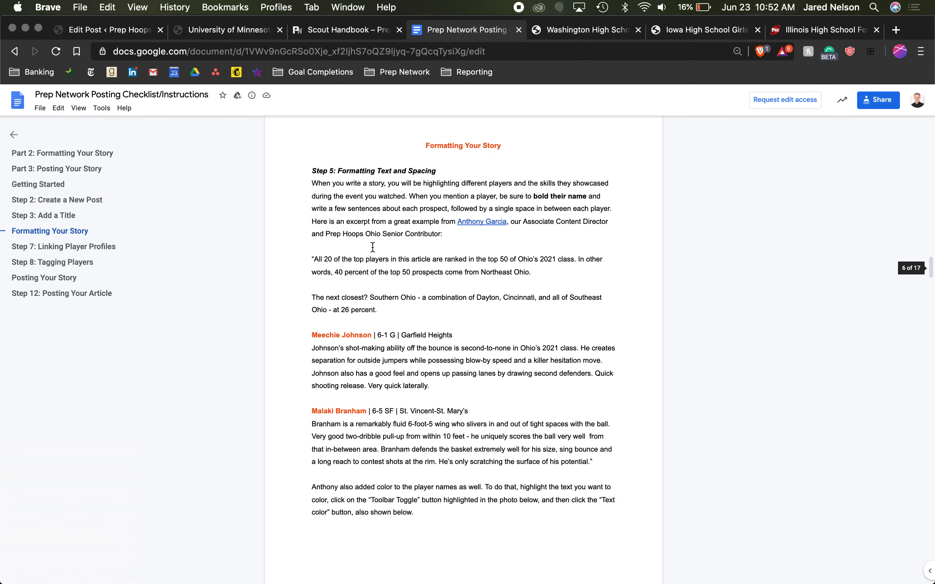
scroll(372, 247, "up", 20)
scroll(372, 247, "up", 20)
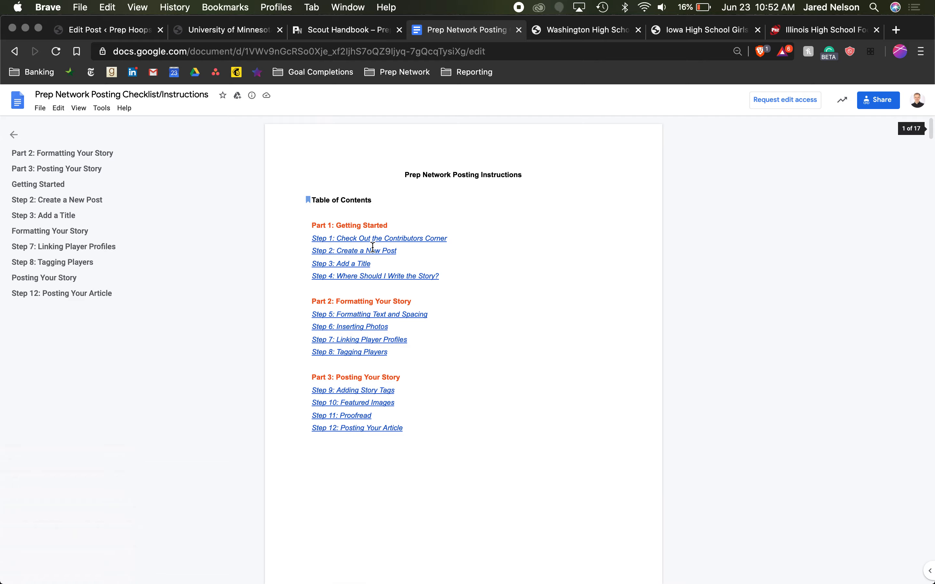
- Review the Scout Handbook's content guides, visuals, social media and core values sections, and return to the post editor
left_click(562, 31)
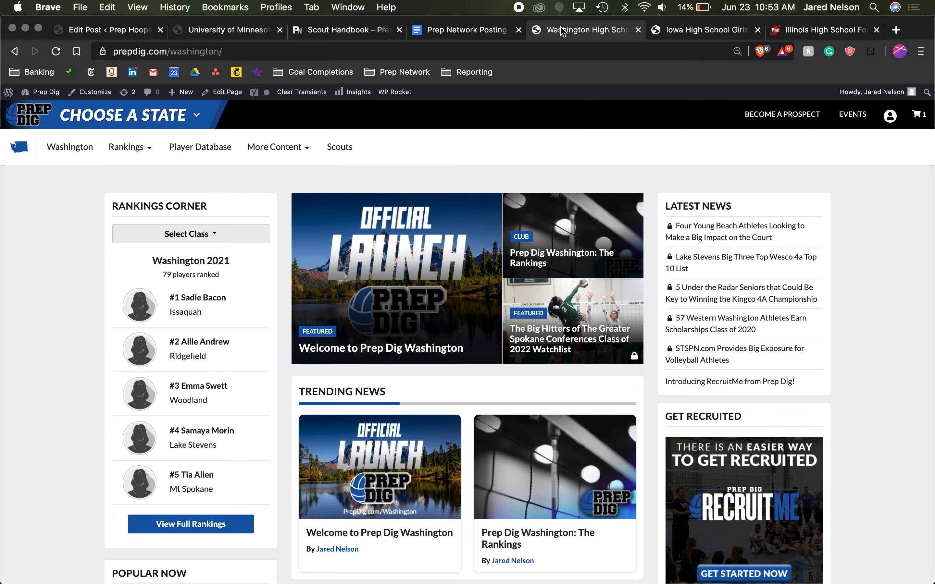
left_click(195, 31)
left_click(352, 30)
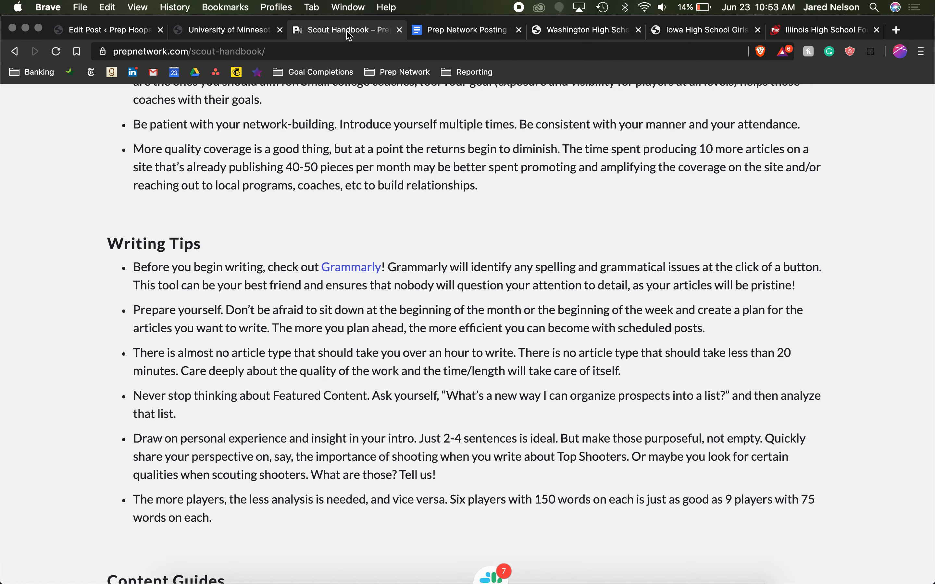
scroll(313, 450, "down", 8)
scroll(313, 450, "down", 10)
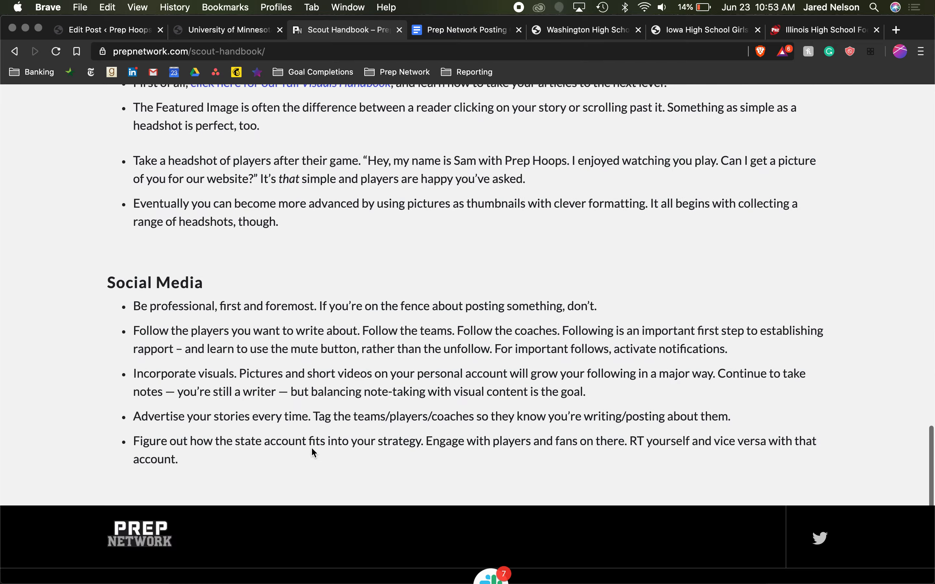
scroll(313, 450, "up", 15)
scroll(312, 450, "down", 8)
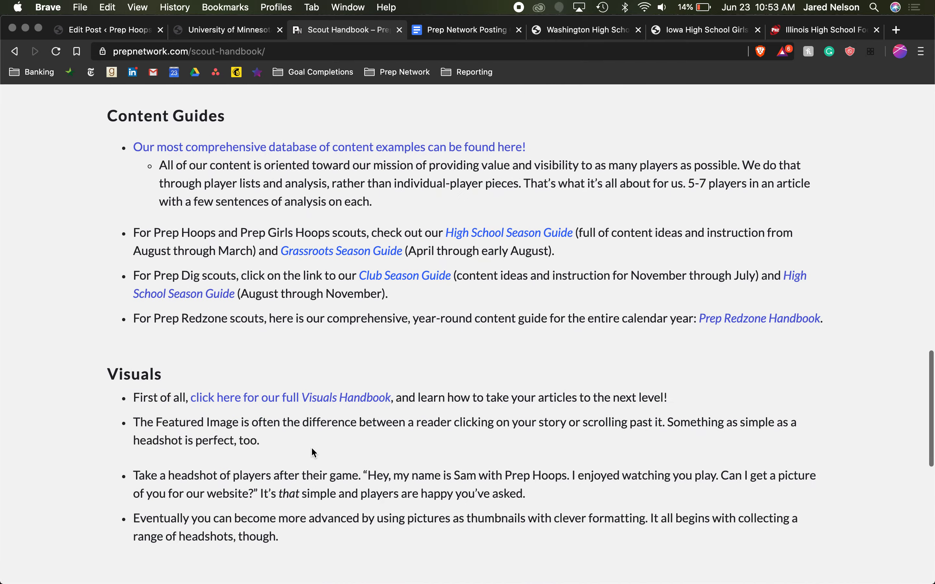
scroll(501, 300, "up", 20)
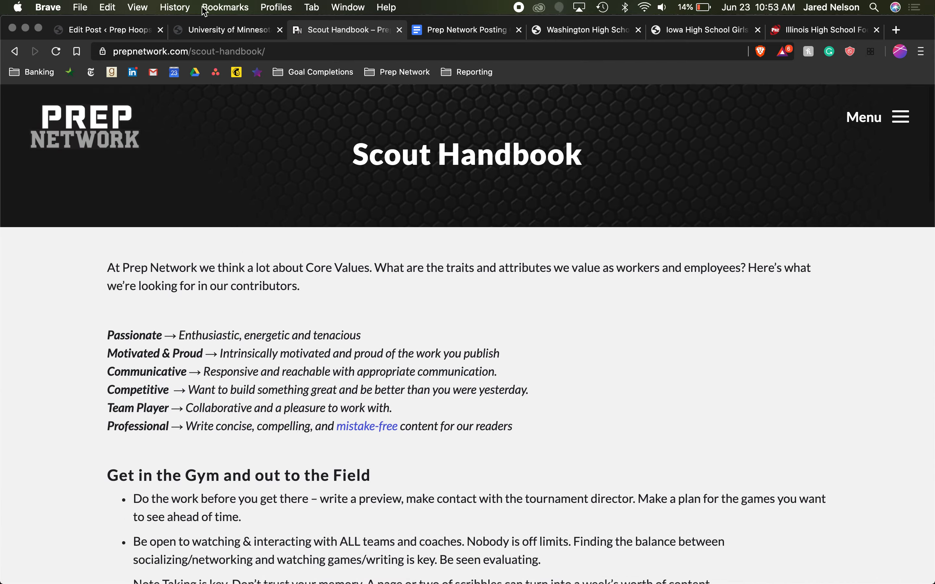
left_click(108, 30)
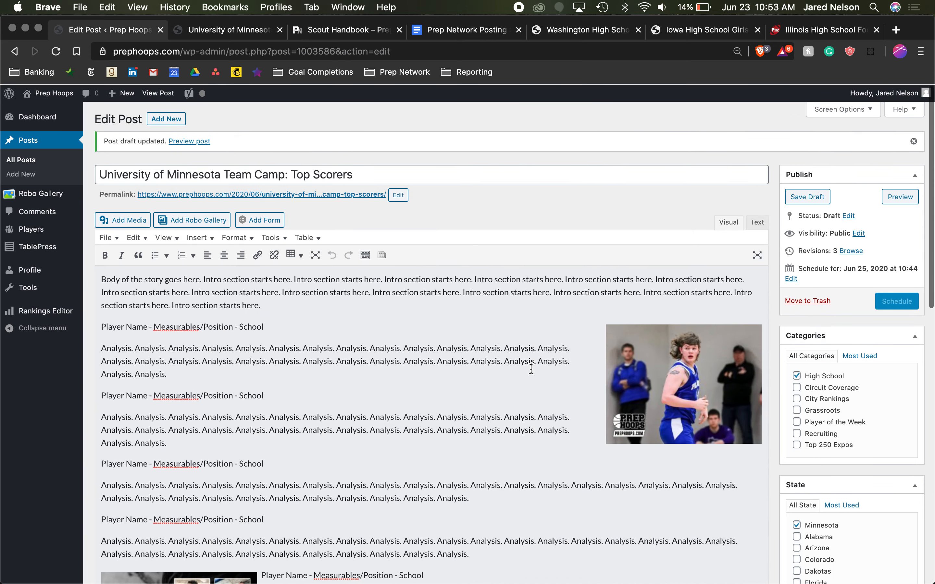